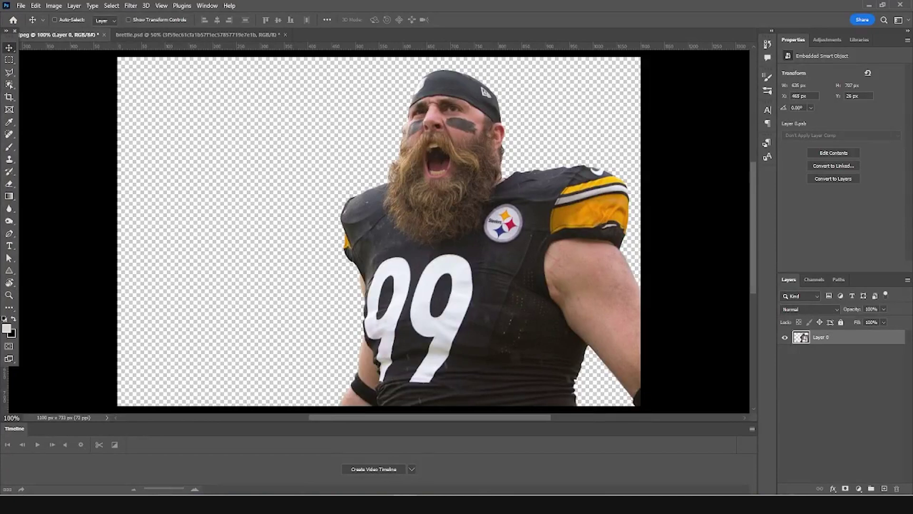
# Step: Create a 4 × 5 inch, 300 ppi RGB document with a white background and copy the football player cutout into it
pyautogui.hotkey('ctrl', 'n')
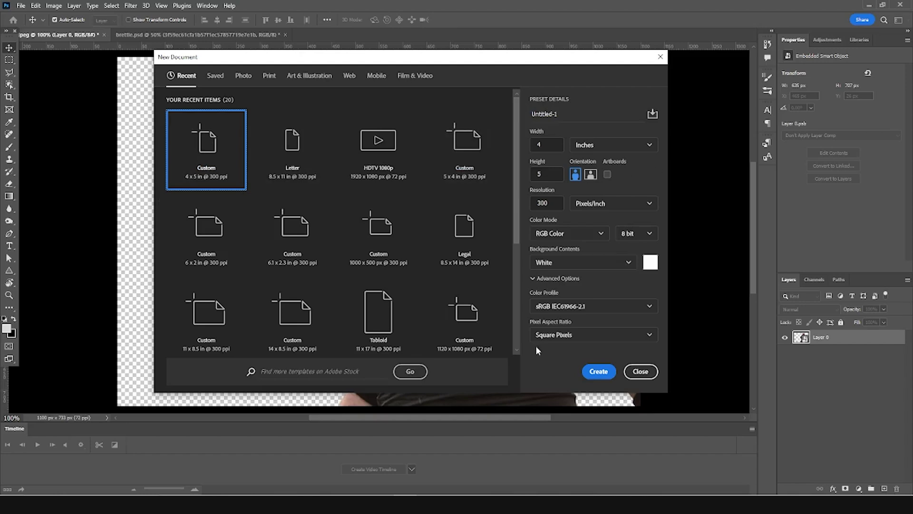
pyautogui.click(598, 372)
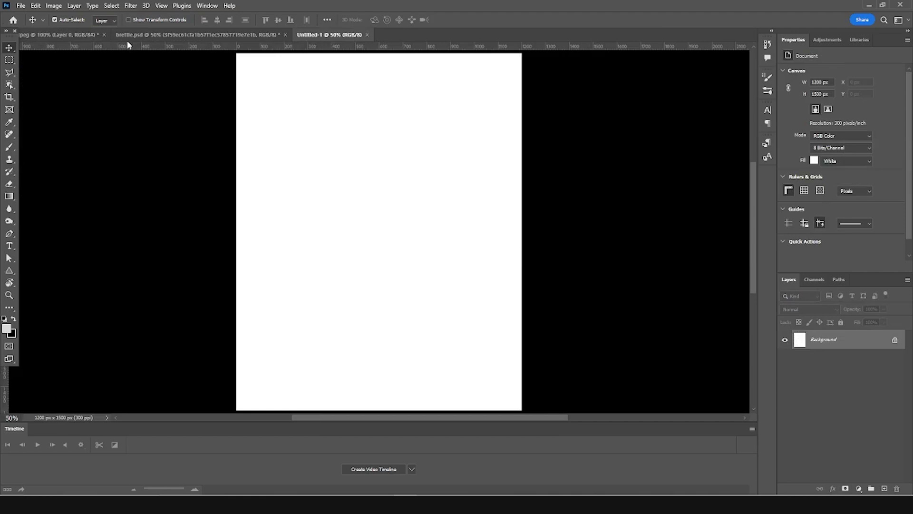
pyautogui.click(80, 34)
pyautogui.moveTo(435, 184); pyautogui.dragTo(394, 255)
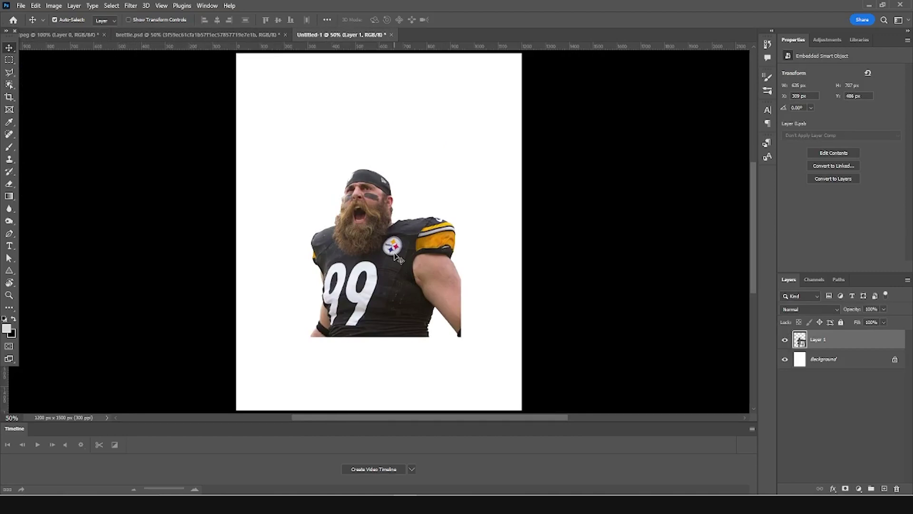
# Step: Move the player cutout up and slightly left on the canvas, and convert its layer to a smart object
pyautogui.hotkey('ctrl', '-')
pyautogui.hotkey('ctrl', '+')
pyautogui.moveTo(405, 247); pyautogui.dragTo(389, 221)
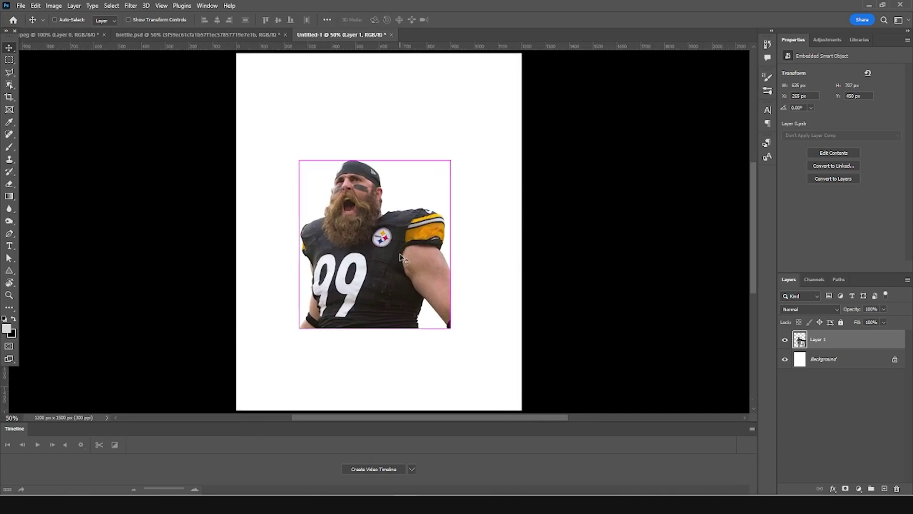
pyautogui.rightClick(837, 341)
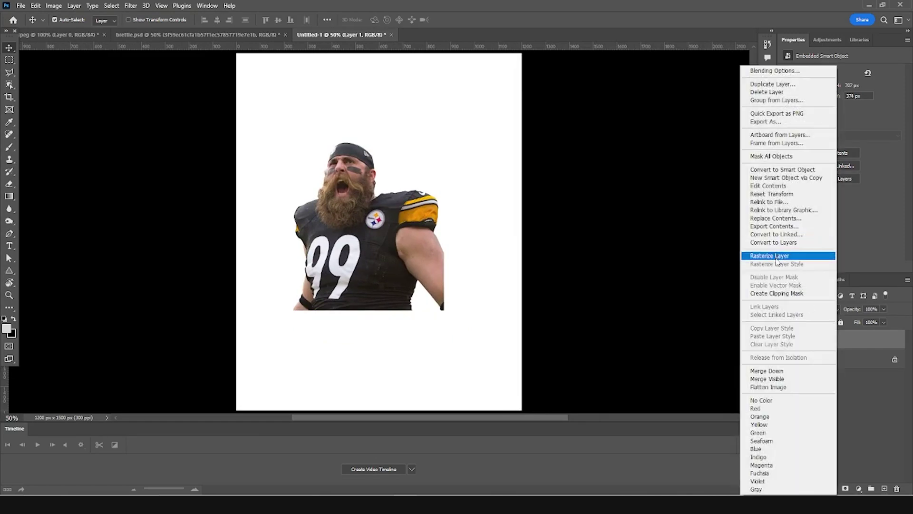
pyautogui.click(783, 170)
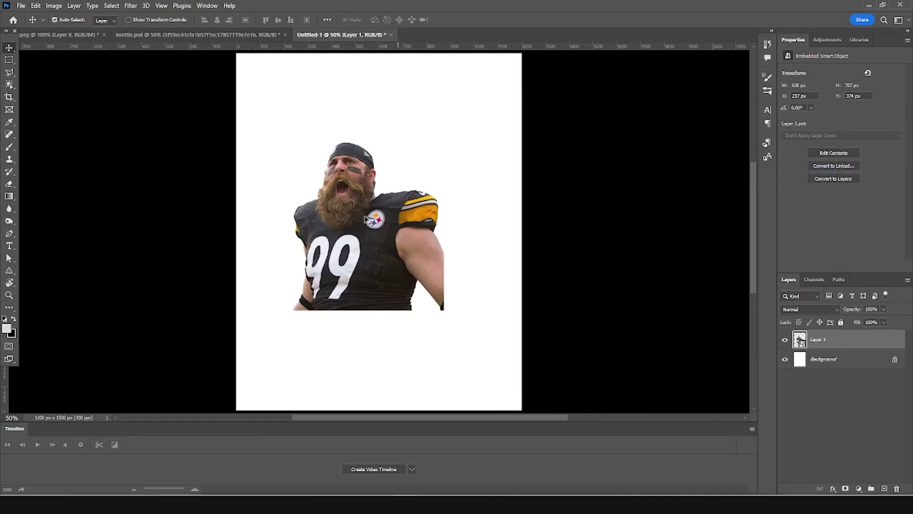
# Step: Enlarge the player to about 124% and move it to the middle of the canvas
pyautogui.hotkey('ctrl', 't')
pyautogui.moveTo(444, 310); pyautogui.dragTo(468, 332)
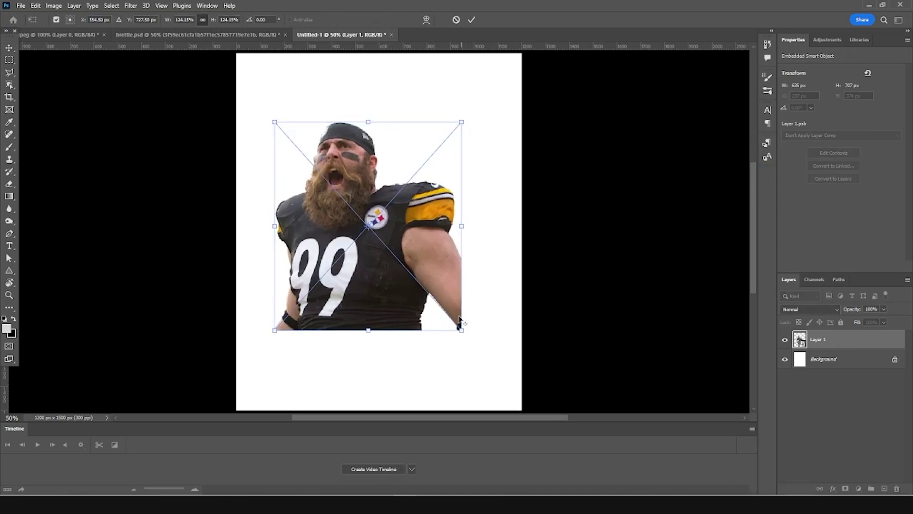
pyautogui.moveTo(401, 271); pyautogui.dragTo(410, 282)
pyautogui.press('Return')
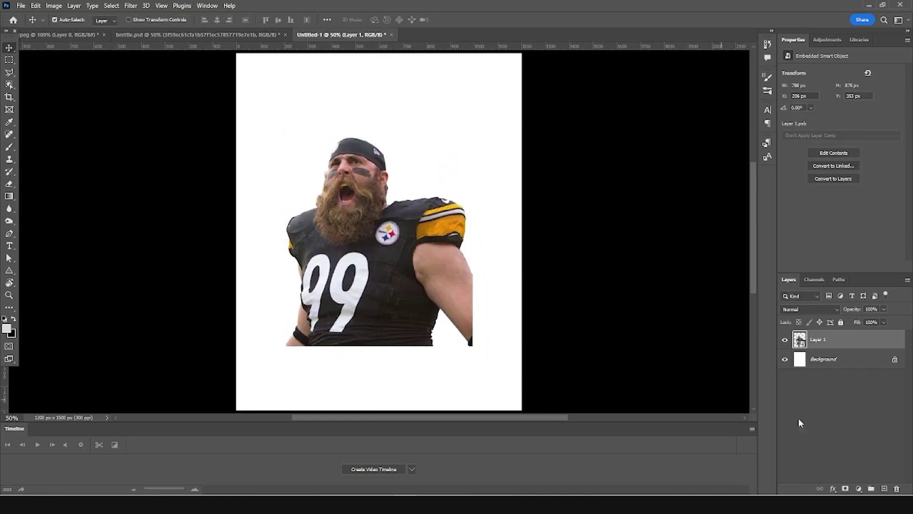
# Step: Add a solid color fill layer above the background, using the dark shade #1d1918 sampled from the player's jersey
pyautogui.click(826, 366)
pyautogui.click(858, 488)
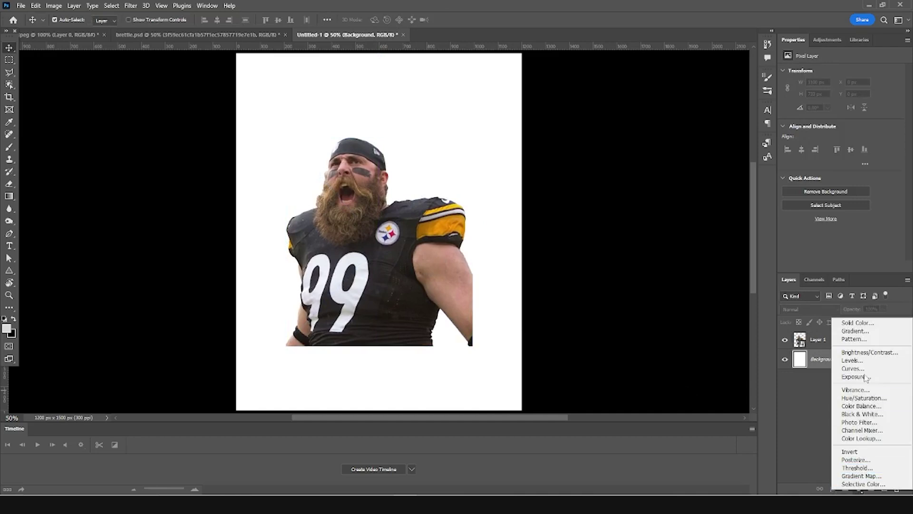
pyautogui.click(865, 325)
pyautogui.click(403, 307)
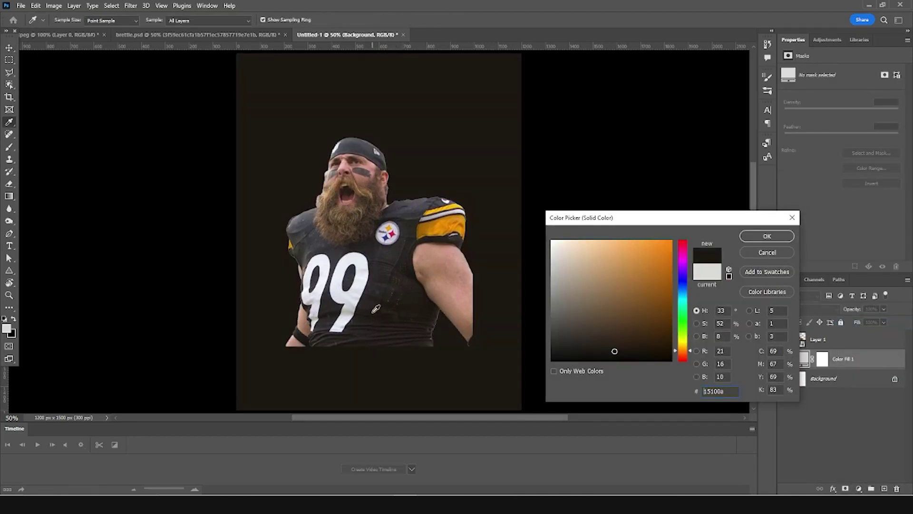
pyautogui.click(374, 295)
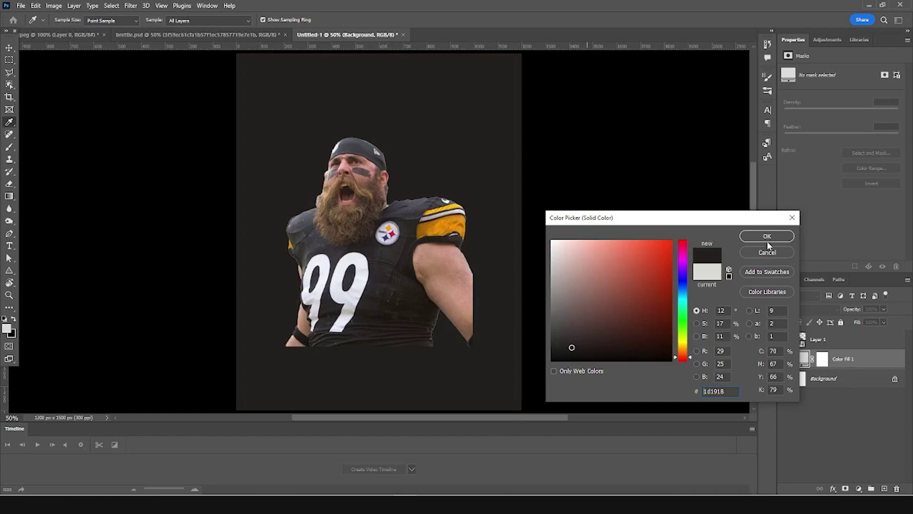
pyautogui.click(767, 236)
# Step: Add an empty layer above the color fill and set the Painter 13 brush to 1300 px
pyautogui.press('b')
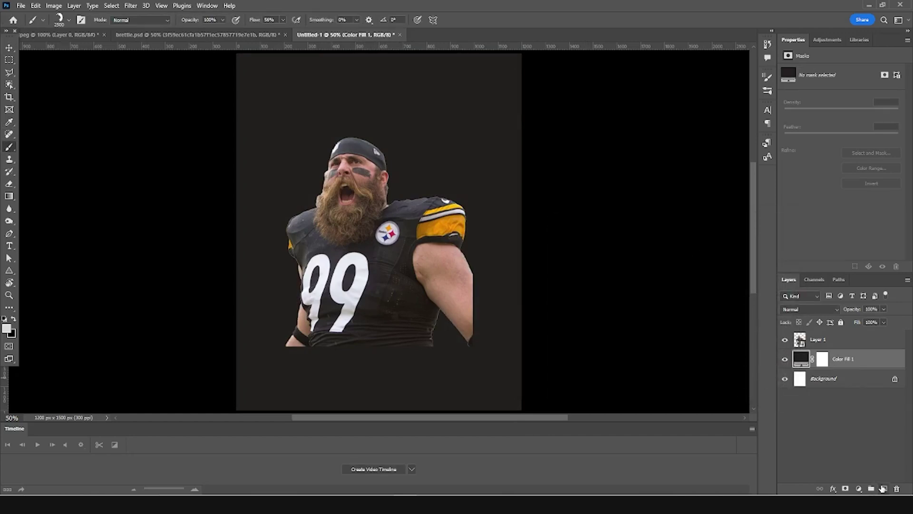
pyautogui.click(883, 489)
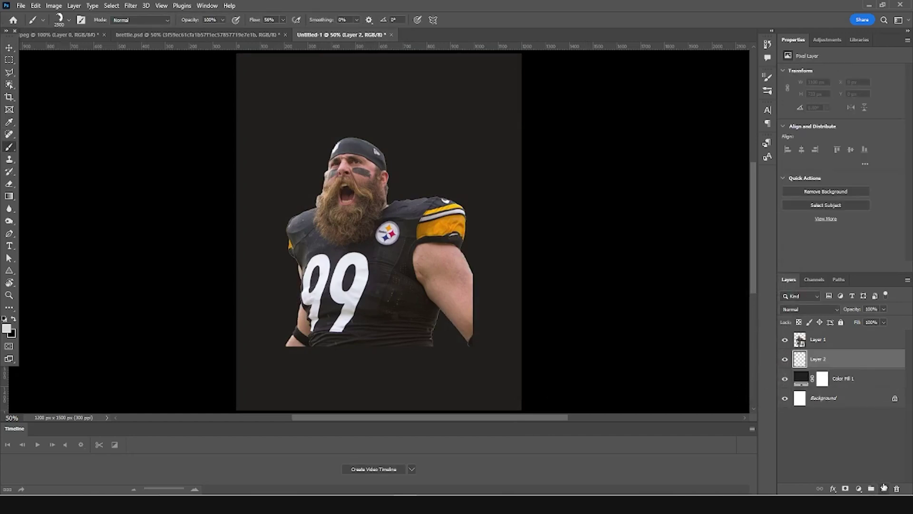
pyautogui.click(68, 20)
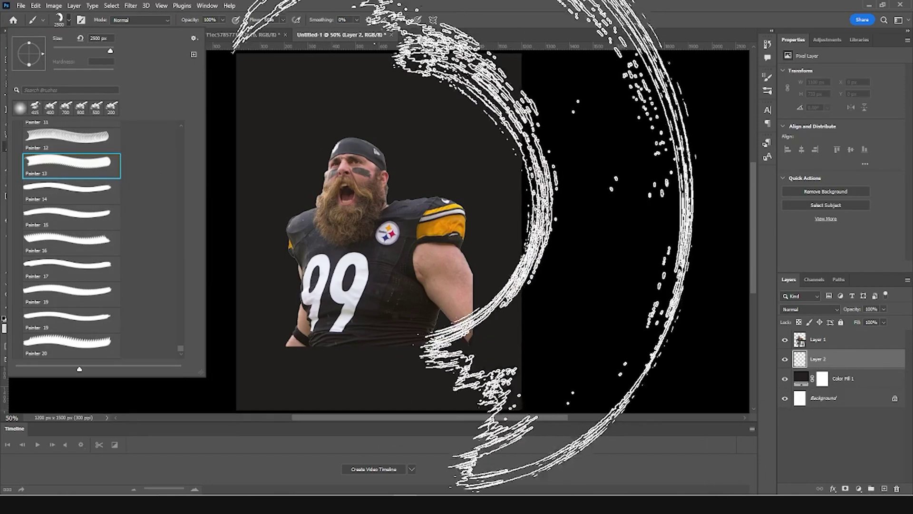
pyautogui.click(822, 363)
pyautogui.press('[')
pyautogui.press('[')
pyautogui.press('[')
pyautogui.press('[')
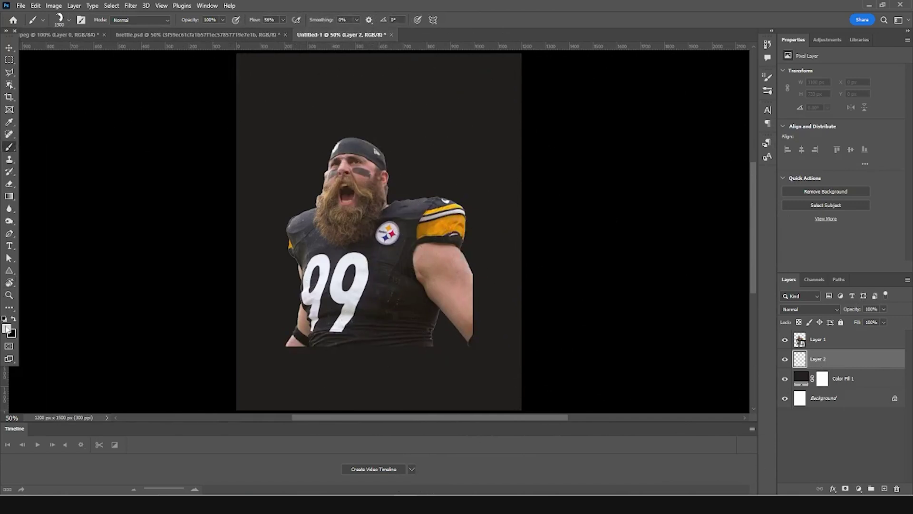
# Step: Set the foreground color to a bright orange based on the jersey's sleeve
pyautogui.click(7, 328)
pyautogui.click(447, 220)
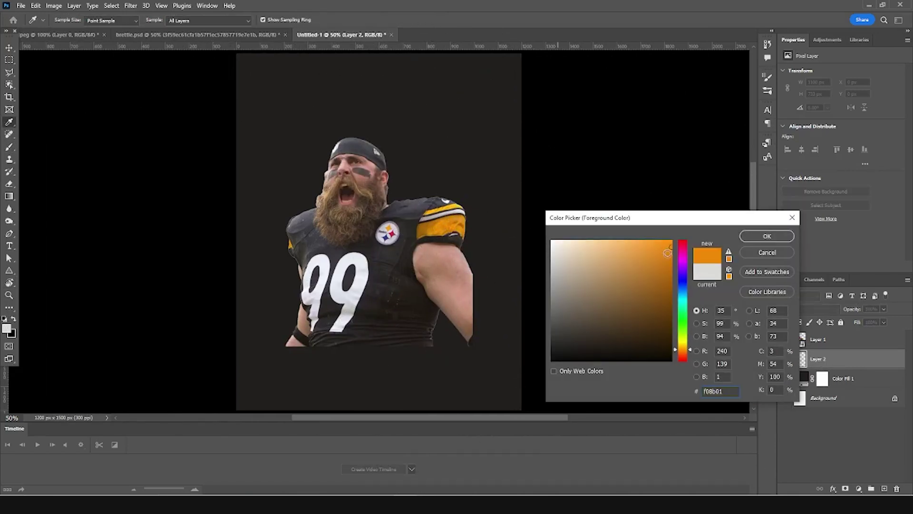
pyautogui.moveTo(653, 246)
pyautogui.mouseDown()
pyautogui.moveTo(648, 240)
pyautogui.moveTo(657, 239)
pyautogui.mouseUp()
pyautogui.click(750, 236)
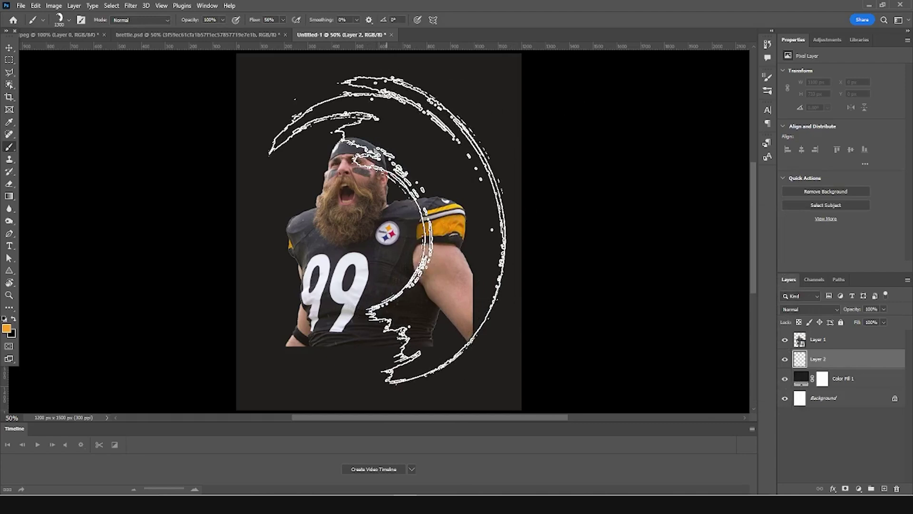
# Step: Reduce the brush to 1000 px and stamp the orange swirl repeatedly in one spot behind the player until it looks solid
pyautogui.press('[')
pyautogui.press('[')
pyautogui.press('[')
pyautogui.click(392, 238)
pyautogui.click(392, 238)
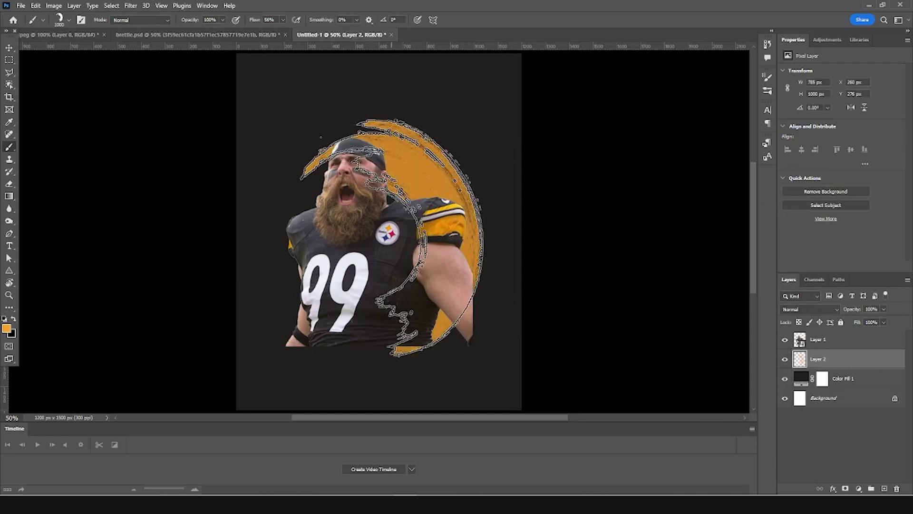
pyautogui.click(392, 238)
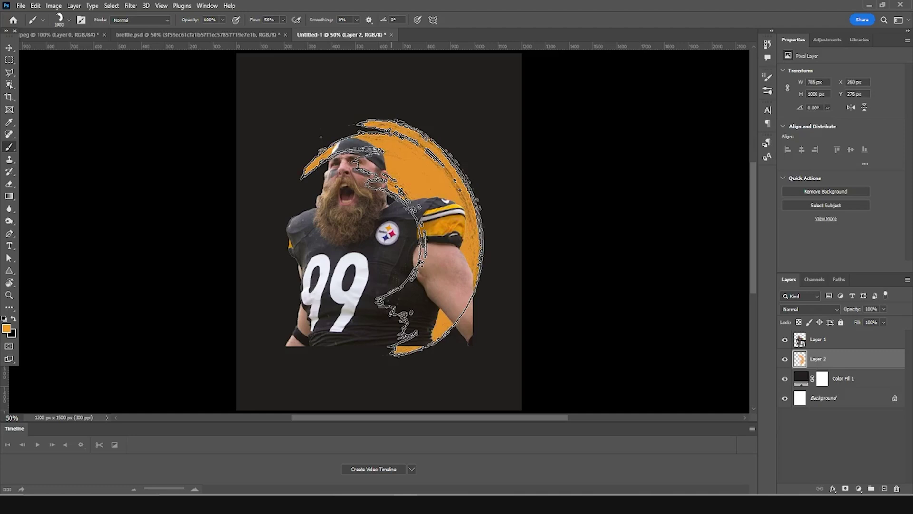
pyautogui.click(391, 238)
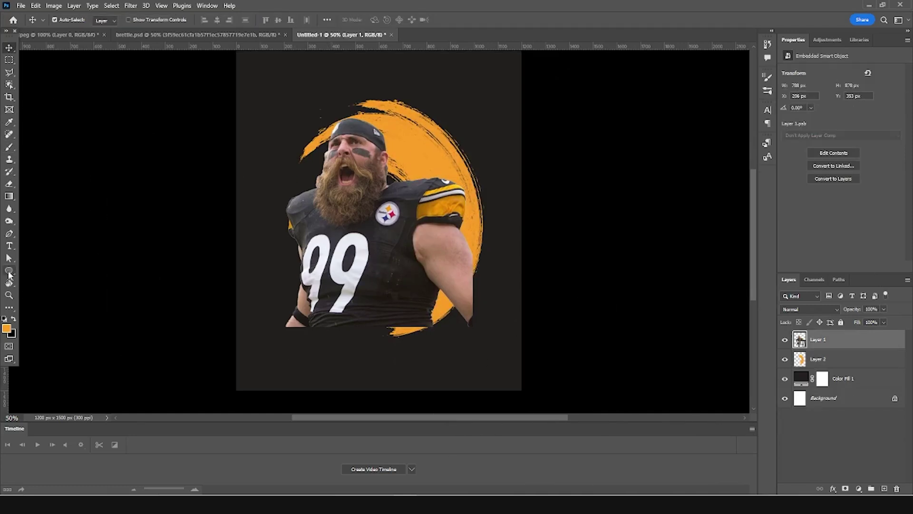
# Step: Draw an orange circle about 848 px in diameter over the player with the Ellipse tool
pyautogui.click(9, 272)
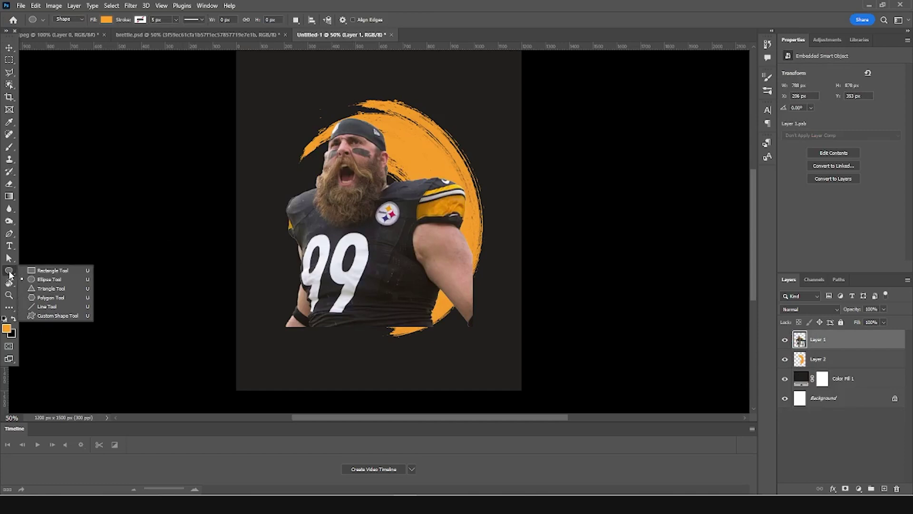
pyautogui.click(45, 280)
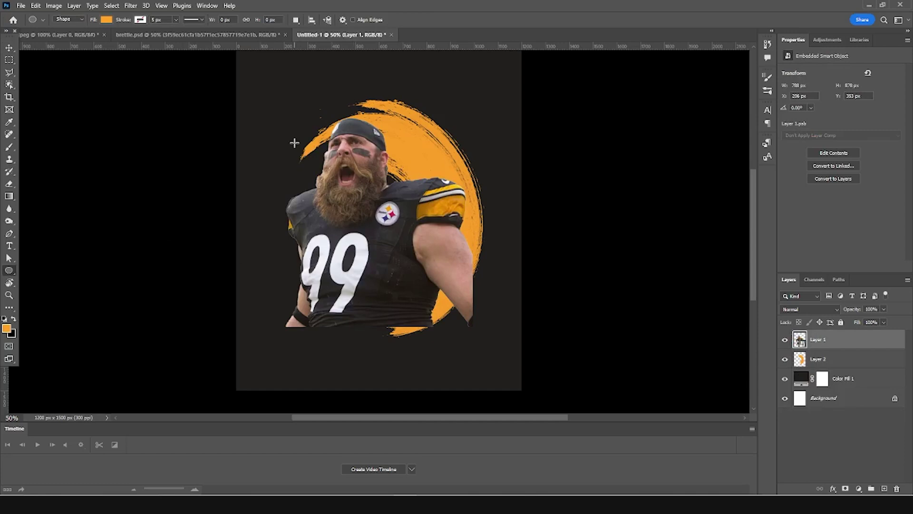
pyautogui.moveTo(299, 114); pyautogui.dragTo(501, 365)
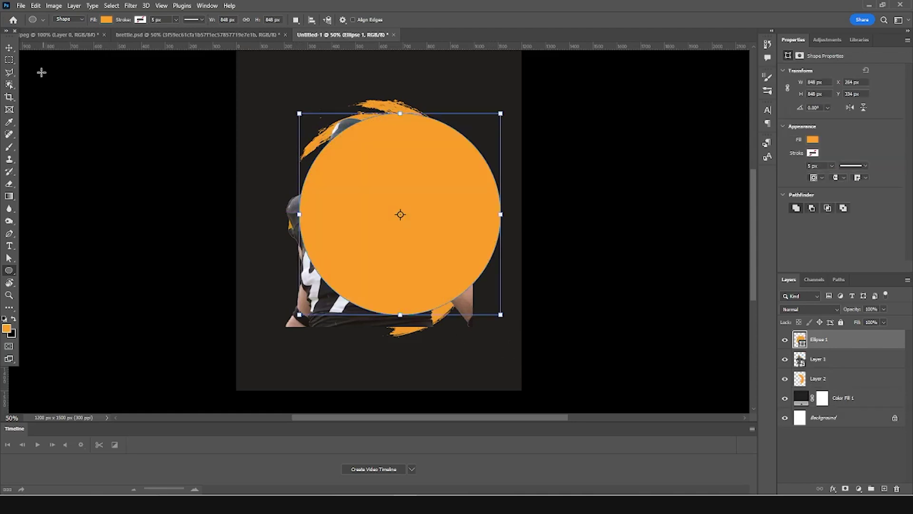
# Step: Move the circle to about X 146 px, Y 353 px and place its layer directly below the player layer
pyautogui.click(9, 48)
pyautogui.hotkey('ctrl', 't')
pyautogui.moveTo(447, 218); pyautogui.dragTo(420, 225)
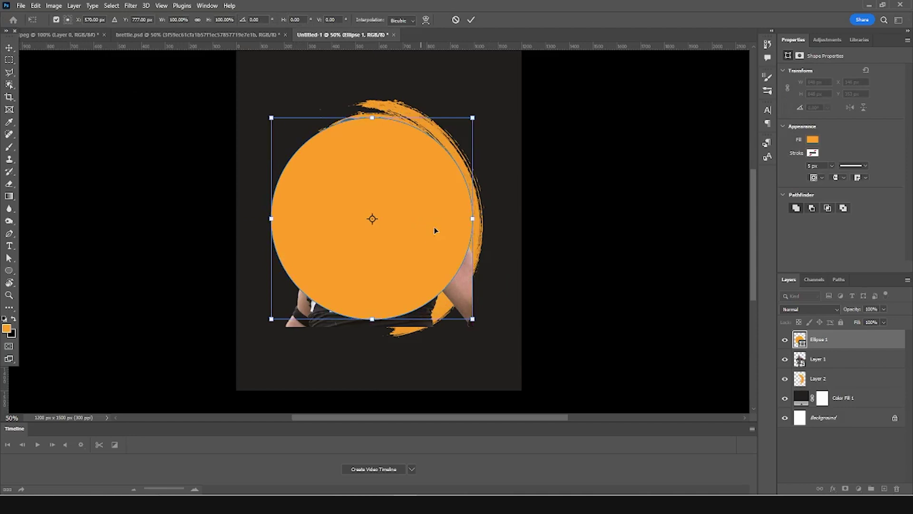
pyautogui.press('Return')
pyautogui.moveTo(814, 339); pyautogui.dragTo(808, 369)
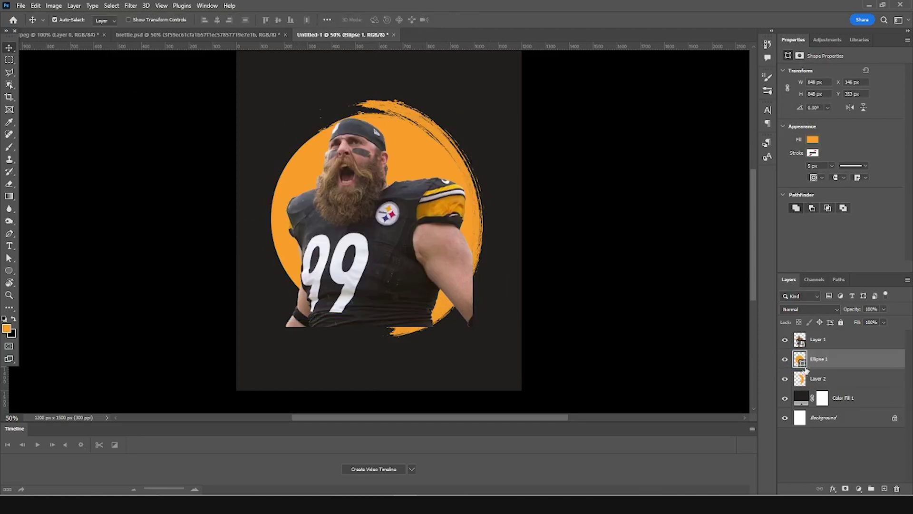
# Step: Scale the player to about 122% and reposition it over the circle at about X 238 px, Y 344 px
pyautogui.click(818, 339)
pyautogui.hotkey('ctrl', 't')
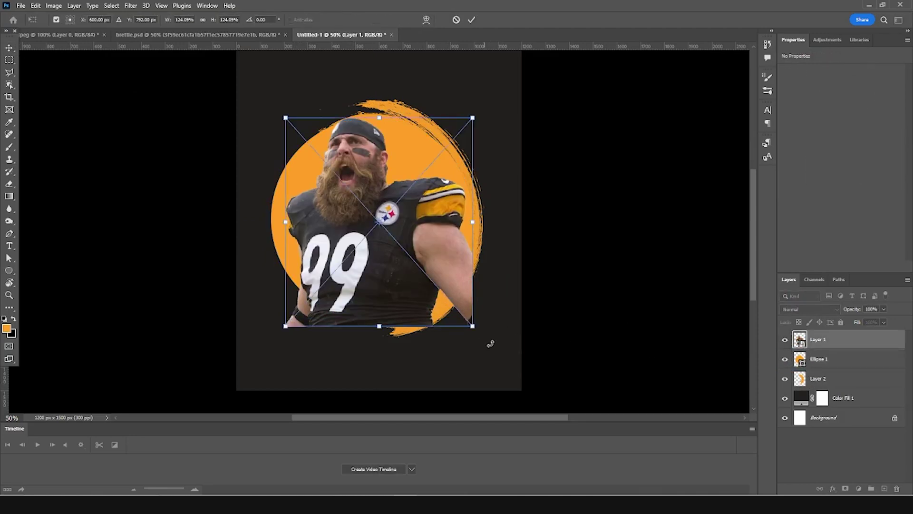
pyautogui.moveTo(476, 327); pyautogui.dragTo(479, 331)
pyautogui.moveTo(384, 239); pyautogui.dragTo(389, 244)
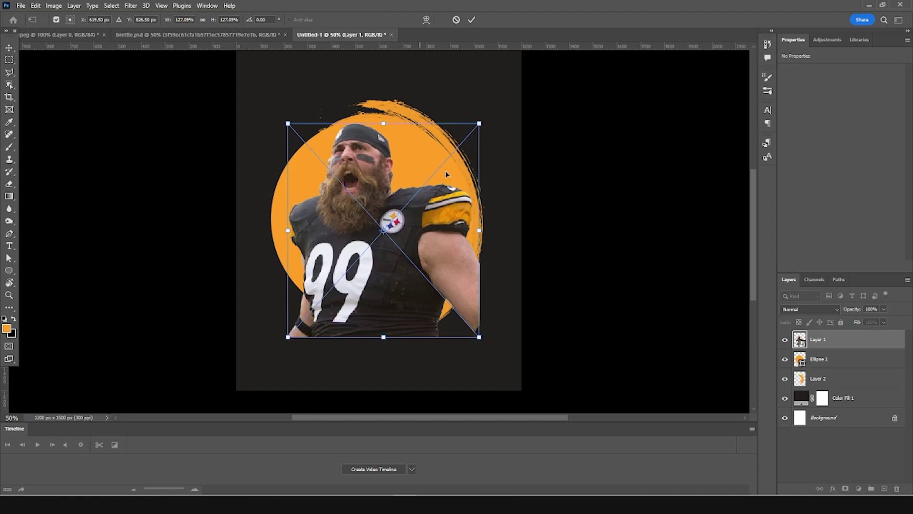
pyautogui.moveTo(479, 124); pyautogui.dragTo(473, 130)
pyautogui.moveTo(405, 218); pyautogui.dragTo(404, 205)
pyautogui.moveTo(472, 318); pyautogui.dragTo(475, 322)
pyautogui.moveTo(441, 269); pyautogui.dragTo(441, 265)
pyautogui.press('Return')
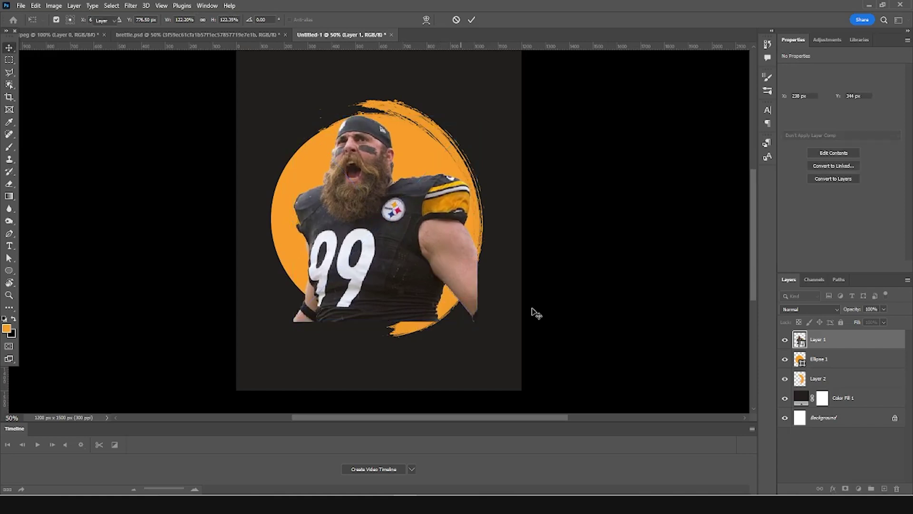
# Step: Nudge the orange circle up about 20 px so its upper edge sits just above the player's head
pyautogui.click(808, 360)
pyautogui.hotkey('ctrl', 't')
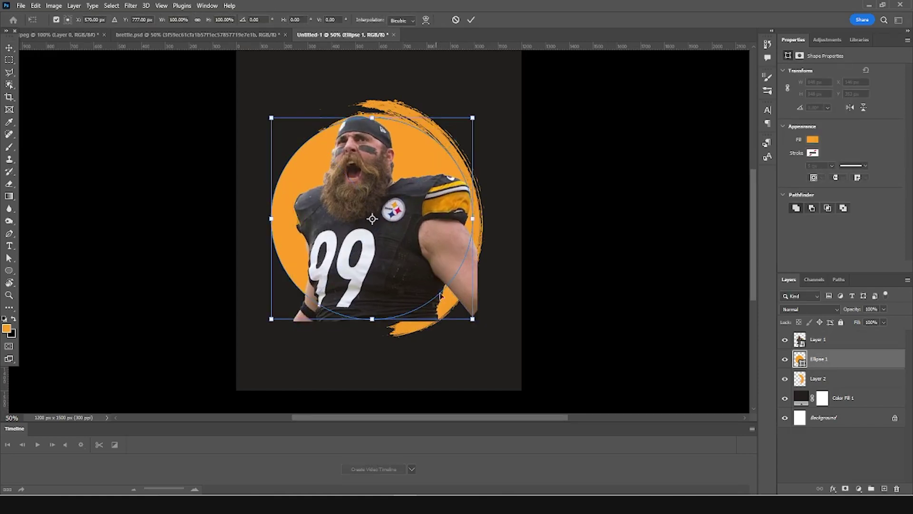
pyautogui.press('Up')
pyautogui.press('Up')
pyautogui.press('Up')
pyautogui.press('Up')
pyautogui.press('Up')
pyautogui.press('Up')
pyautogui.press('Up')
pyautogui.press('Up')
pyautogui.press('Up')
pyautogui.press('Up')
pyautogui.press('Up')
pyautogui.press('Up')
pyautogui.press('Up')
pyautogui.press('Up')
pyautogui.press('Up')
pyautogui.press('Up')
pyautogui.press('Up')
pyautogui.press('Up')
pyautogui.press('Up')
pyautogui.press('Up')
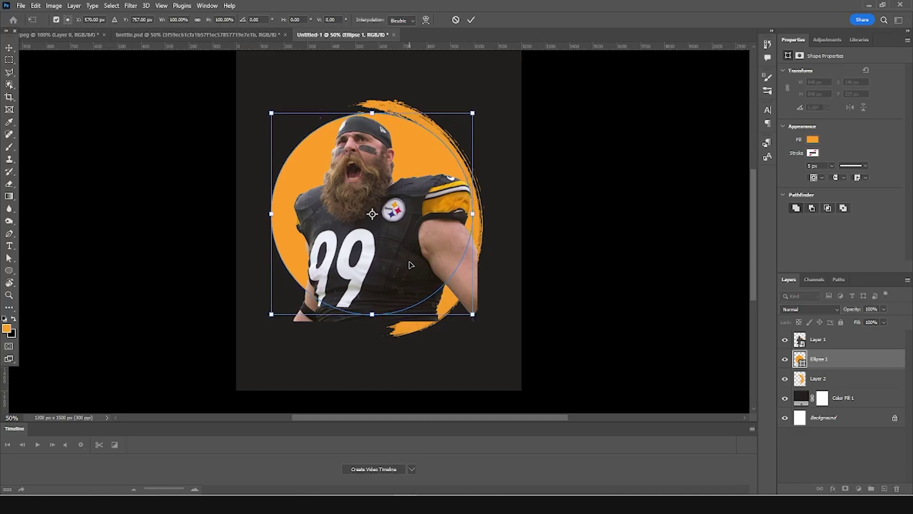
# Step: Load the circle's outline as a selection, hide the circle layer, and mask the player layer with that selection
pyautogui.keyDown('ctrl'); pyautogui.click(801, 362); pyautogui.keyUp('ctrl')
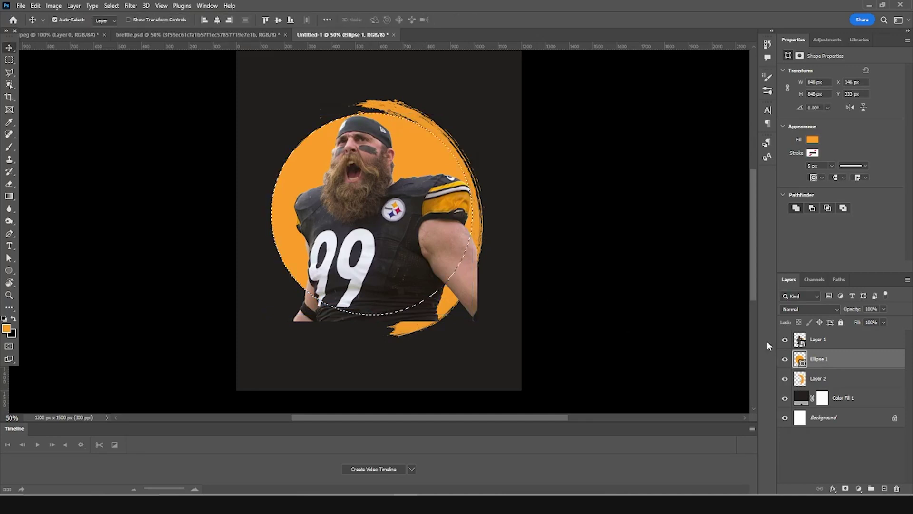
pyautogui.click(784, 359)
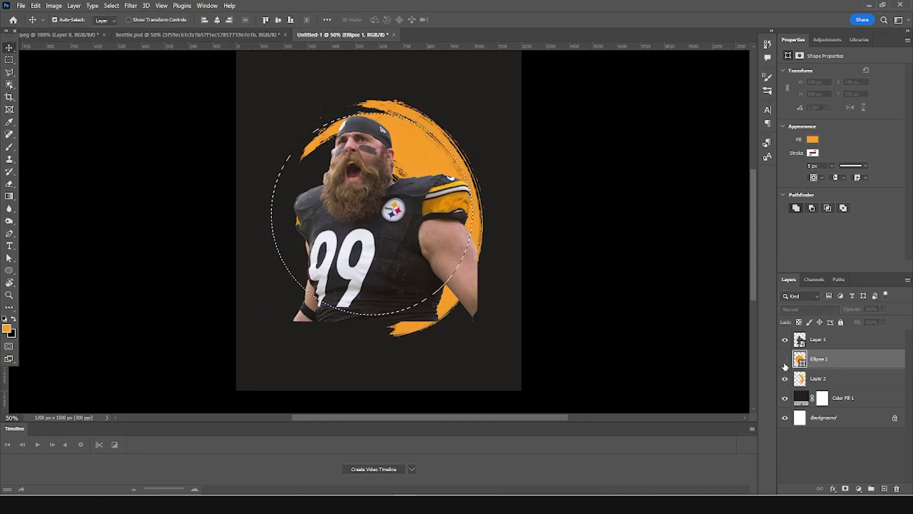
pyautogui.click(806, 338)
pyautogui.click(845, 488)
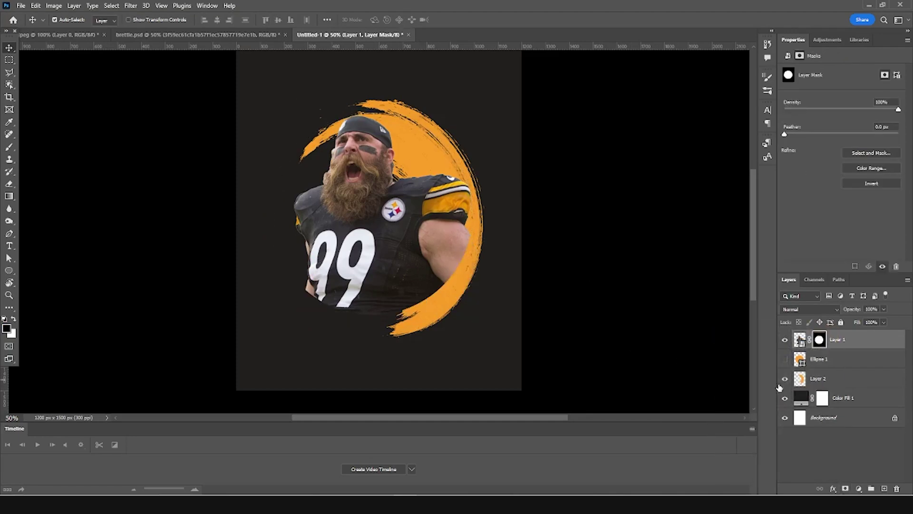
# Step: Add placeholder text along the circle shape's outer path, and hide the orange circle layer
pyautogui.click(800, 363)
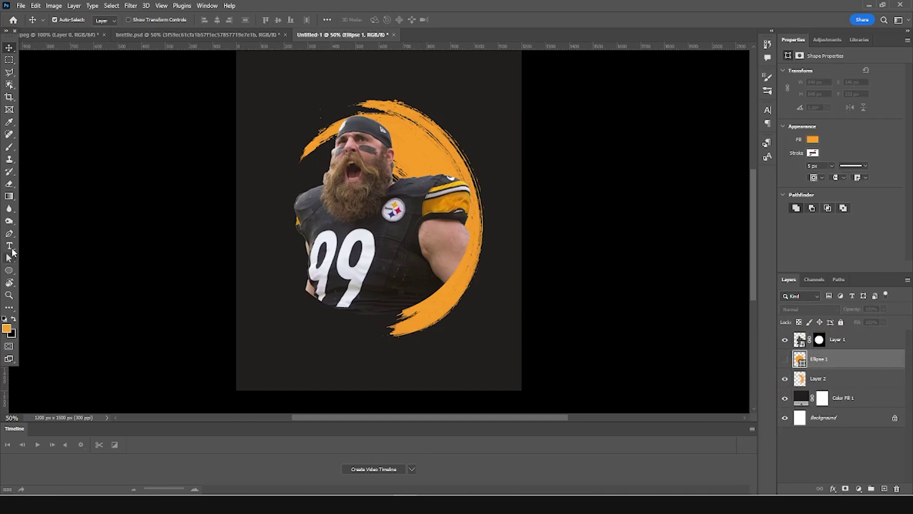
pyautogui.click(10, 247)
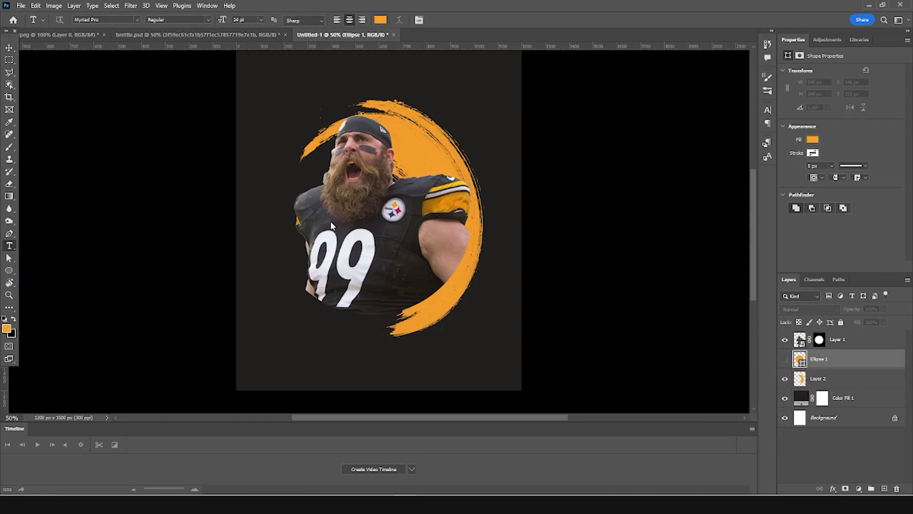
pyautogui.click(785, 360)
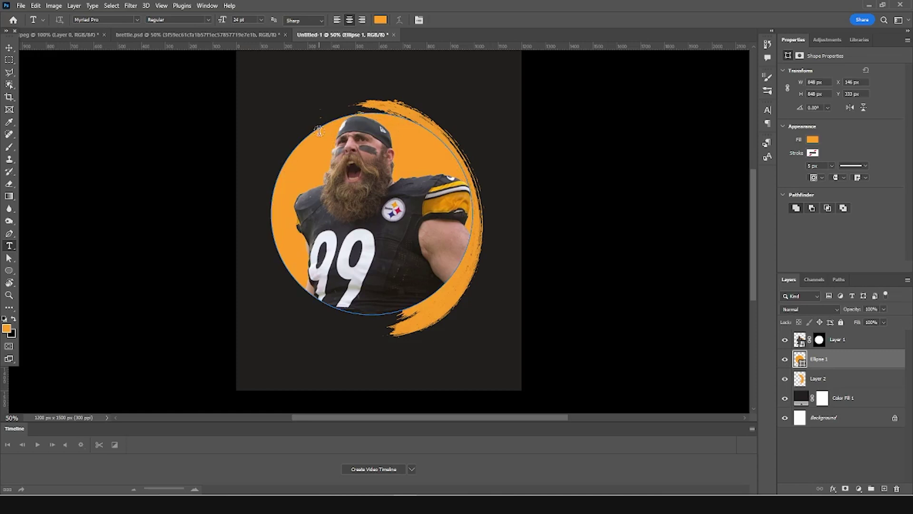
pyautogui.click(319, 128)
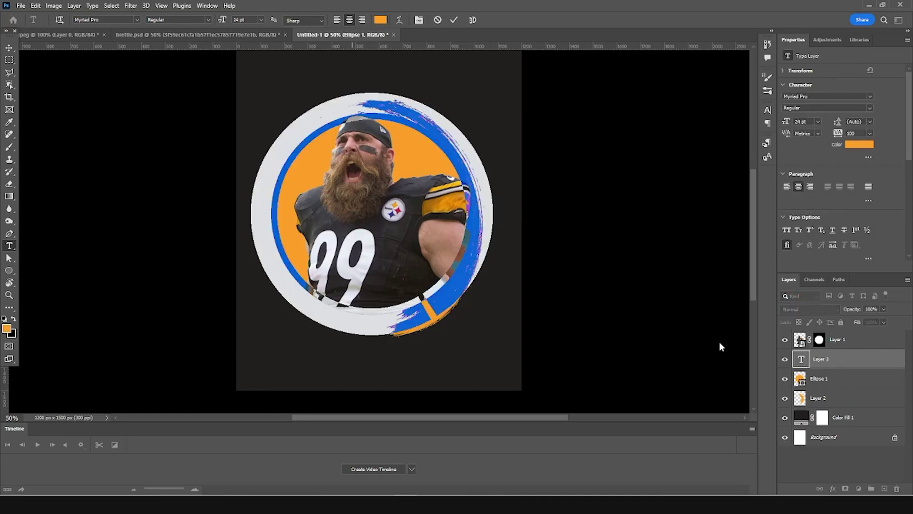
pyautogui.click(785, 379)
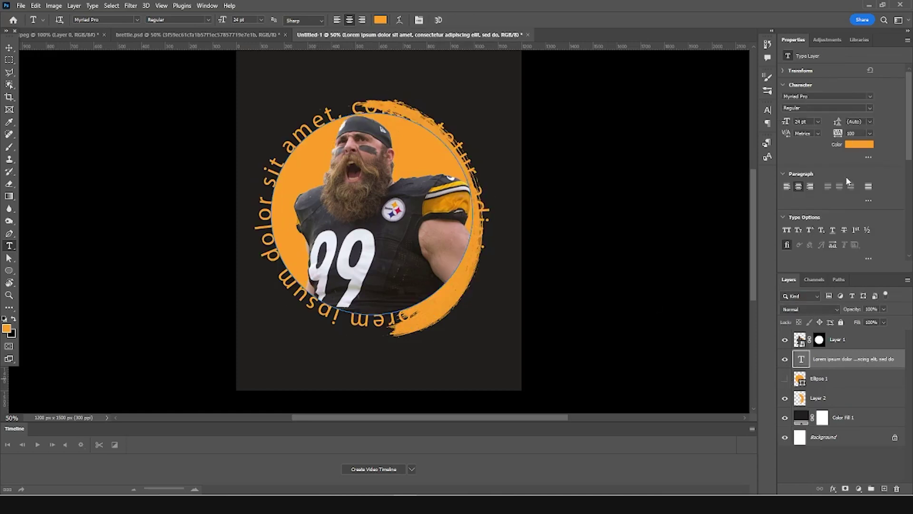
# Step: Reduce the circular placeholder text to 5 pt
pyautogui.doubleClick(799, 358)
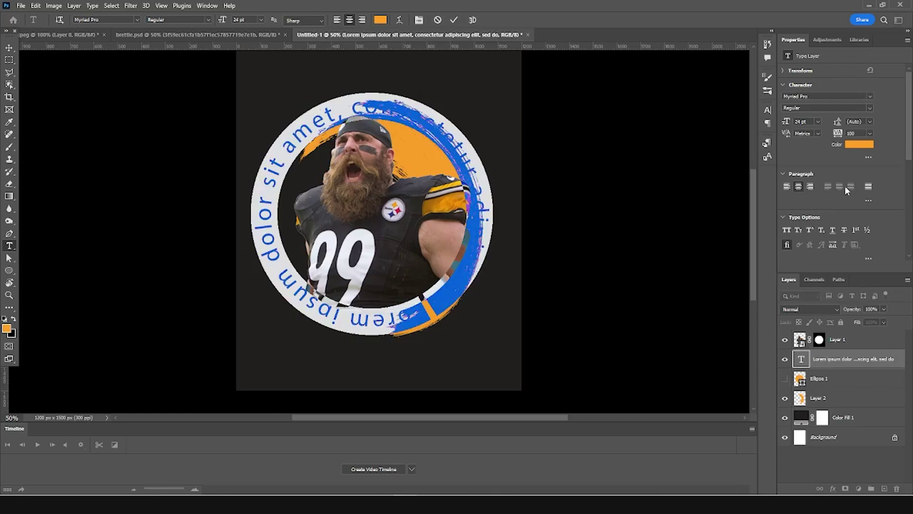
pyautogui.moveTo(807, 123); pyautogui.dragTo(741, 126)
pyautogui.press('Down')
pyautogui.press('Down')
pyautogui.press('Down')
pyautogui.press('Down')
pyautogui.press('Down')
pyautogui.press('Down')
pyautogui.press('Down')
pyautogui.press('Down')
pyautogui.press('Down')
pyautogui.press('Down')
pyautogui.press('Down')
pyautogui.press('Down')
pyautogui.press('Down')
pyautogui.press('Down')
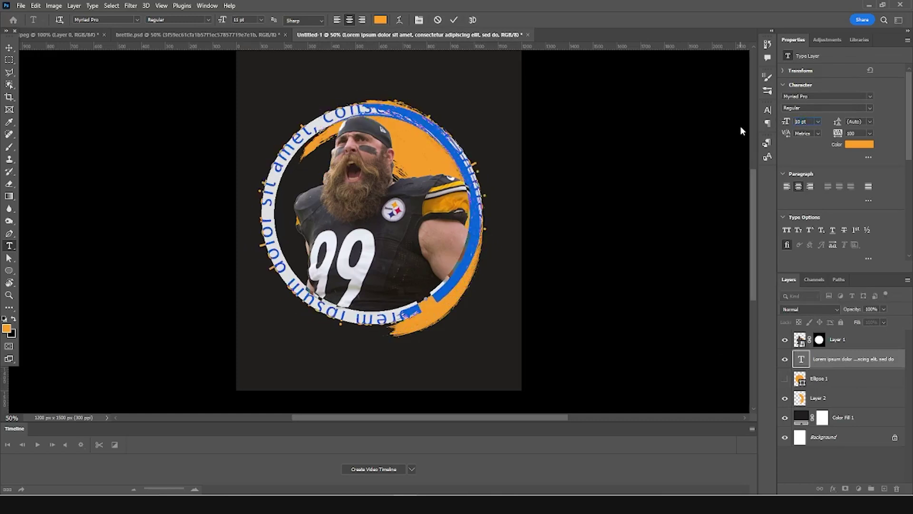
pyautogui.press('Down')
pyautogui.press('Down')
pyautogui.press('Down')
pyautogui.press('Down')
pyautogui.press('Down')
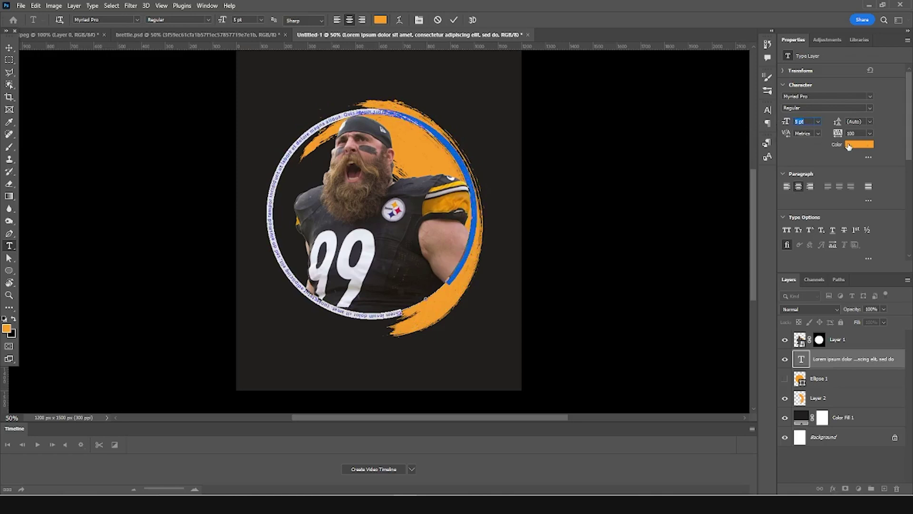
# Step: Colour the circular text white (ffffff) and finish editing it
pyautogui.click(849, 144)
pyautogui.moveTo(559, 254); pyautogui.dragTo(534, 203)
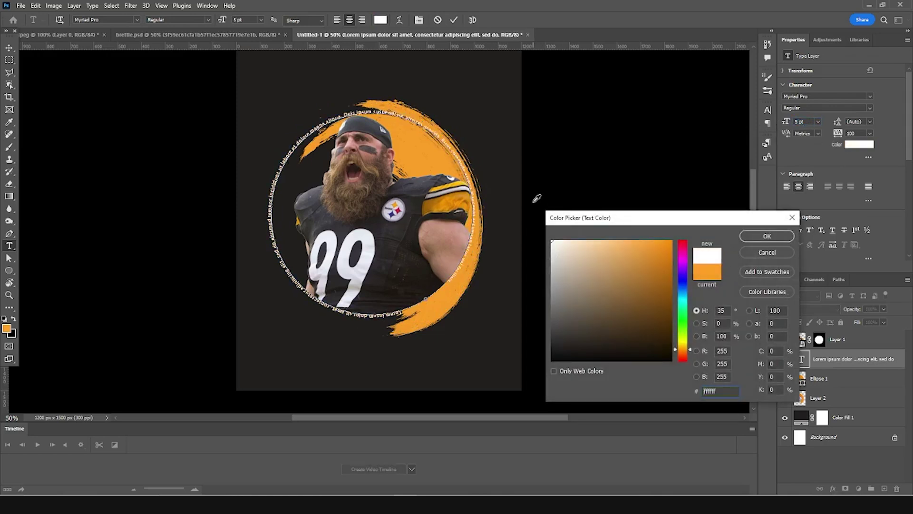
pyautogui.click(760, 237)
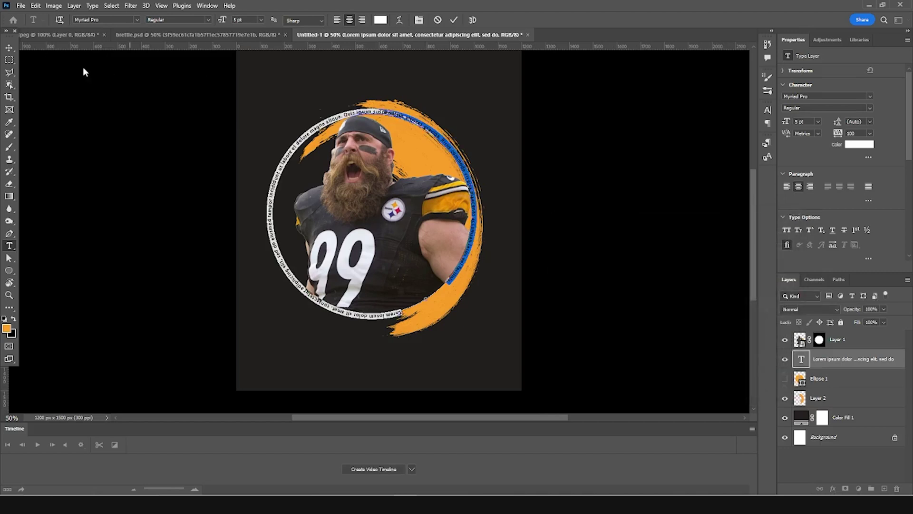
pyautogui.click(10, 48)
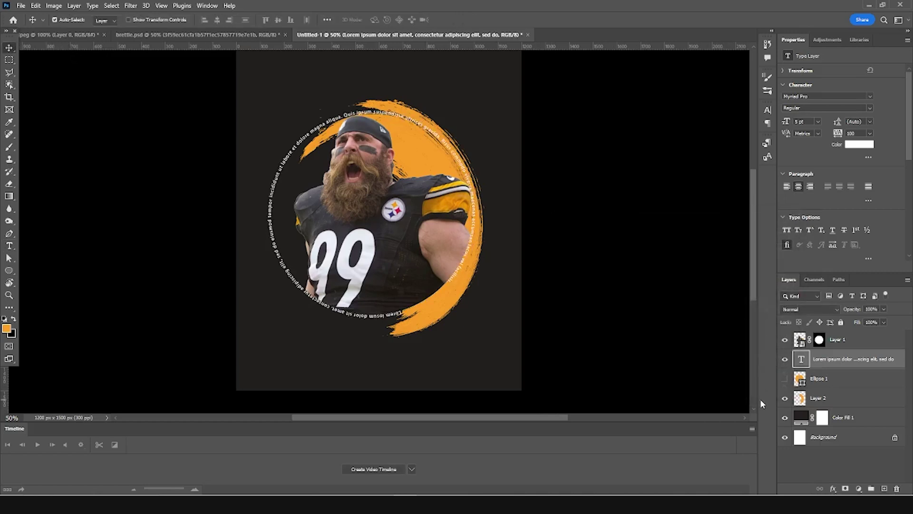
# Step: Scale the circular text to about 105% so it sits slightly outside the player's circle
pyautogui.hotkey('ctrl', 't')
pyautogui.moveTo(480, 321); pyautogui.dragTo(486, 326)
pyautogui.press('Return')
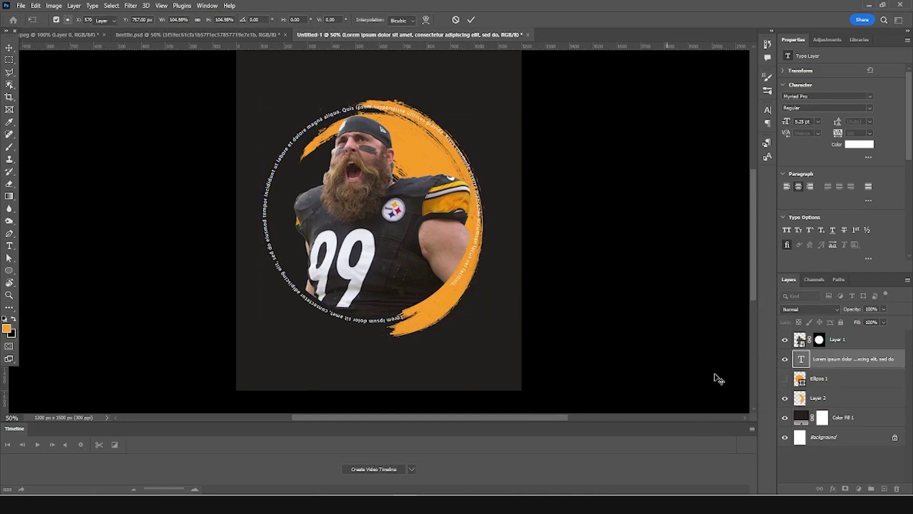
# Step: Duplicate the circular text and enlarge the copy into a second ring just outside the first
pyautogui.hotkey('ctrl', 'j')
pyautogui.hotkey('ctrl', 't')
pyautogui.moveTo(481, 324); pyautogui.dragTo(491, 330)
pyautogui.press('Return')
# Step: Rotate the orange brush swirl about 5.17° and nudge it up about 4 px
pyautogui.click(803, 418)
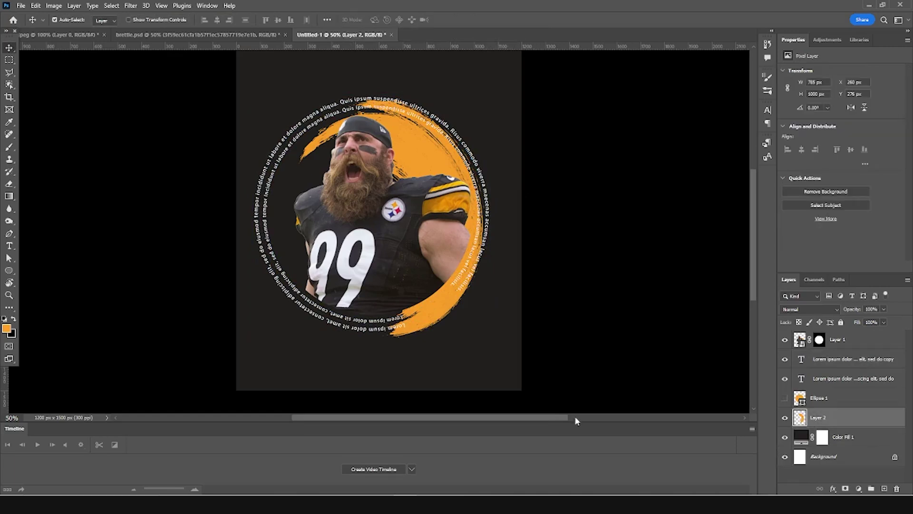
pyautogui.hotkey('ctrl', 't')
pyautogui.moveTo(517, 347); pyautogui.dragTo(502, 358)
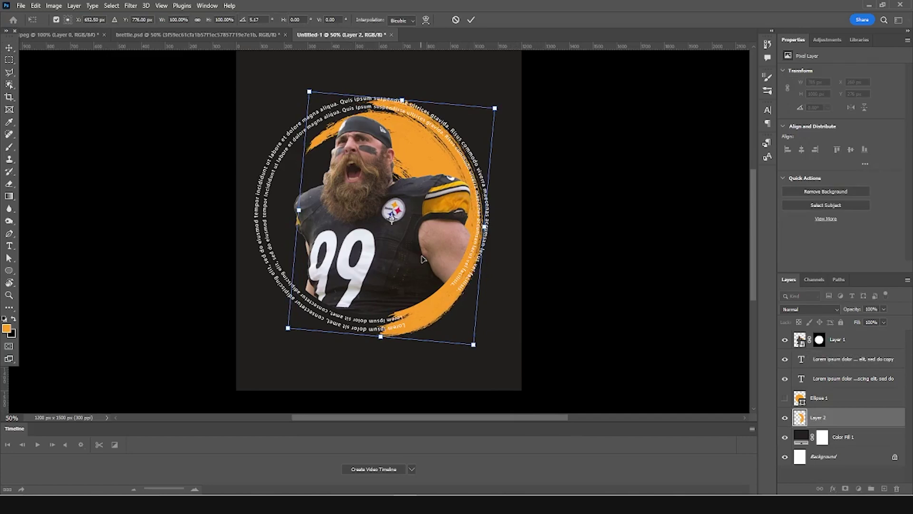
pyautogui.press('Up')
pyautogui.press('Up')
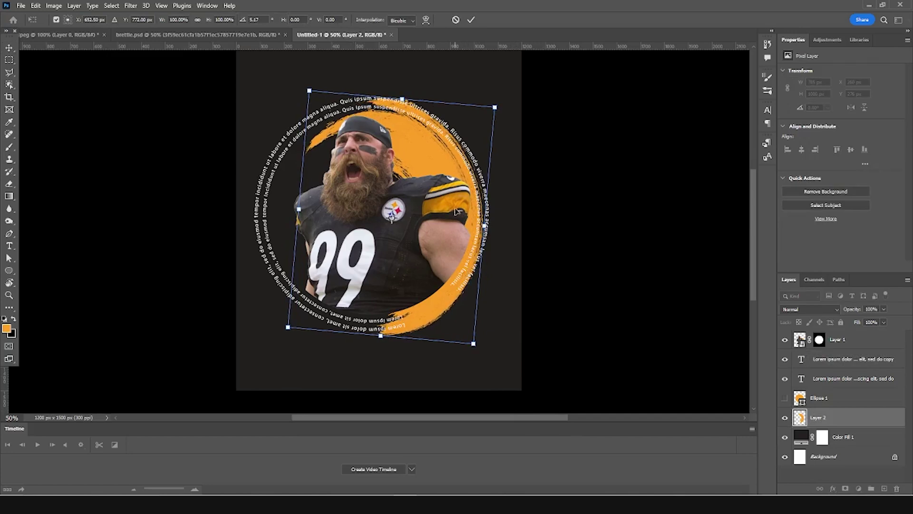
# Step: Warp the swirl's right edge slightly outward toward the text rings
pyautogui.rightClick(456, 211)
pyautogui.click(479, 275)
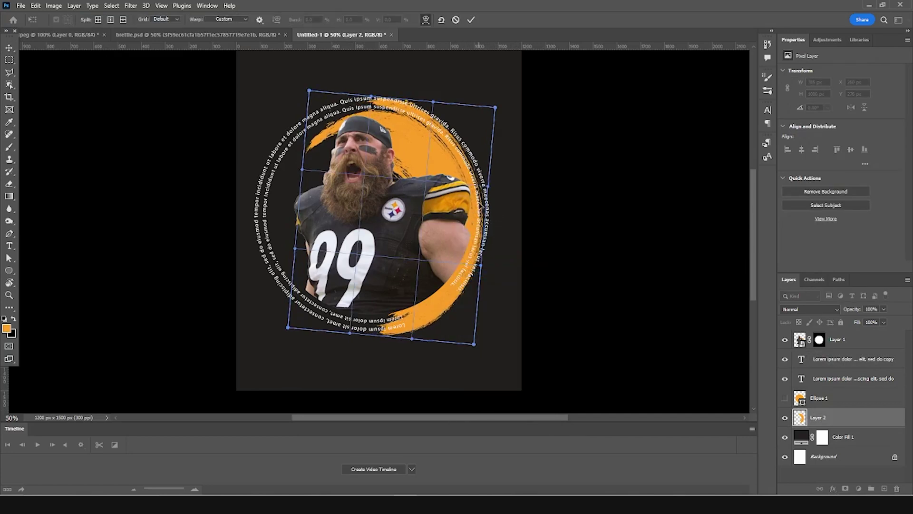
pyautogui.moveTo(481, 204); pyautogui.dragTo(481, 205)
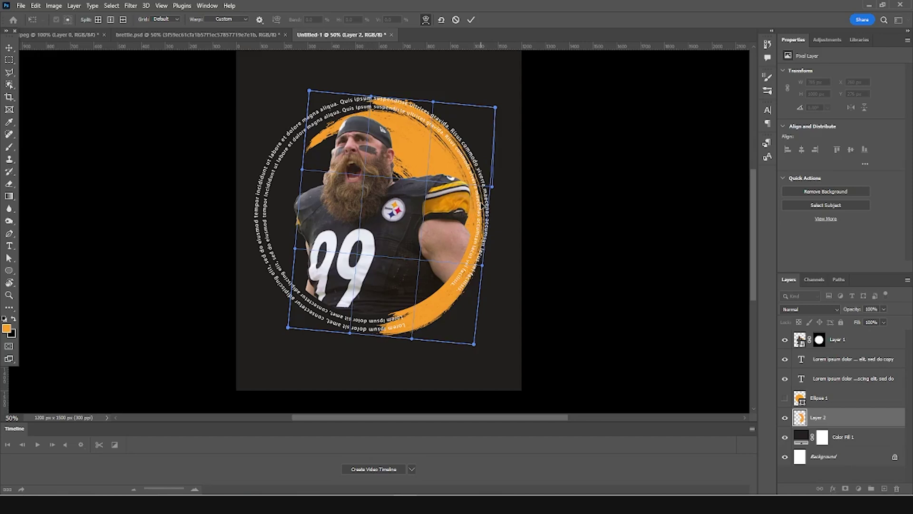
pyautogui.press('Return')
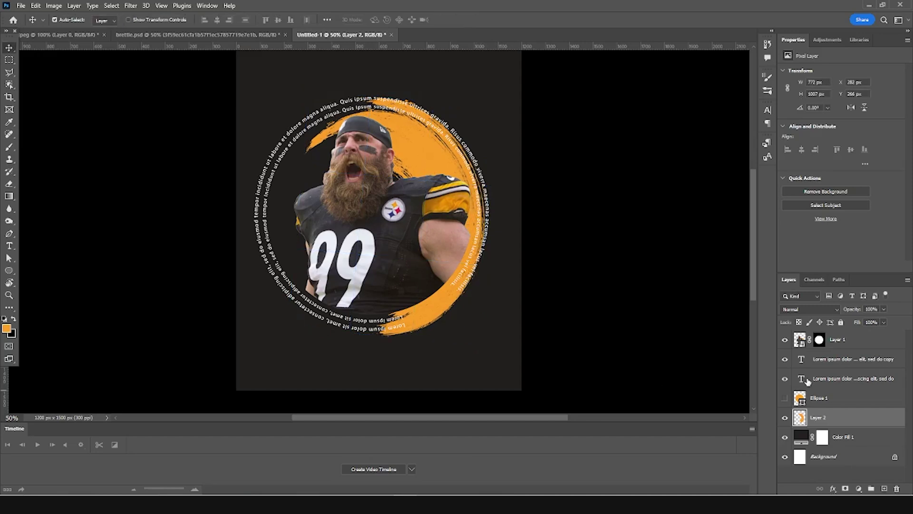
# Step: Draw a rectangle about 378 × 98 px extending behind the player's beard from the left of the rings
pyautogui.hotkey('ctrl', '-')
pyautogui.hotkey('ctrl', '-')
pyautogui.hotkey('ctrl', '+')
pyautogui.hotkey('ctrl', '+')
pyautogui.hotkey('ctrl', '-')
pyautogui.hotkey('ctrl', '+')
pyautogui.moveTo(9, 271); pyautogui.dragTo(33, 271)
pyautogui.moveTo(251, 176); pyautogui.dragTo(341, 198)
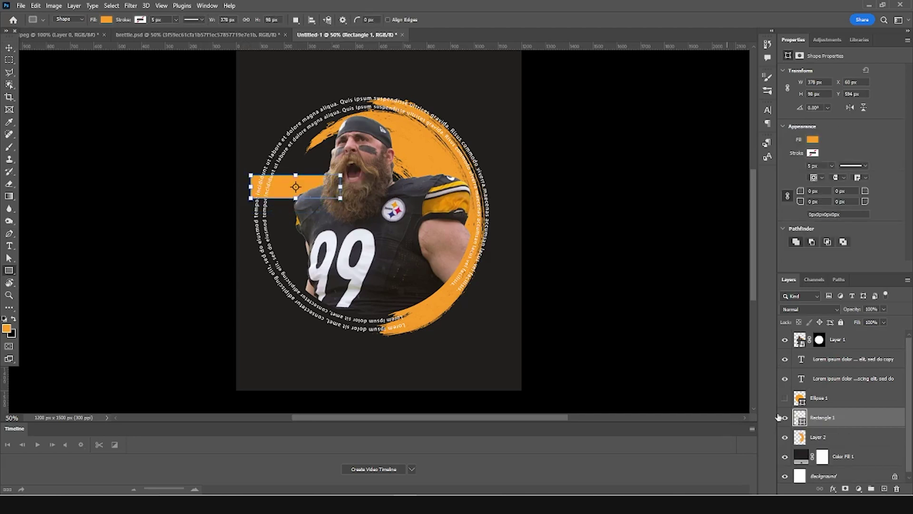
# Step: Remove the rectangle's fill and give it a white stroke
pyautogui.click(812, 140)
pyautogui.click(787, 160)
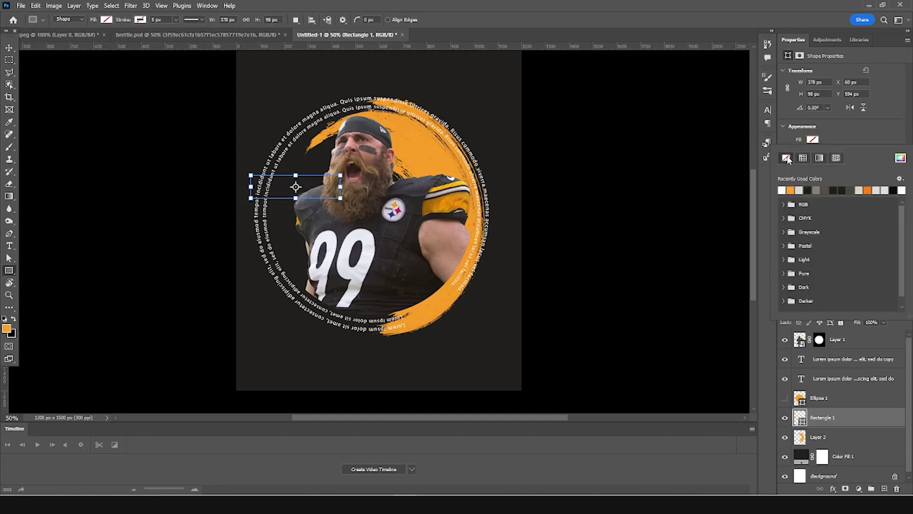
pyautogui.click(878, 128)
pyautogui.click(812, 153)
pyautogui.click(786, 200)
pyautogui.click(853, 152)
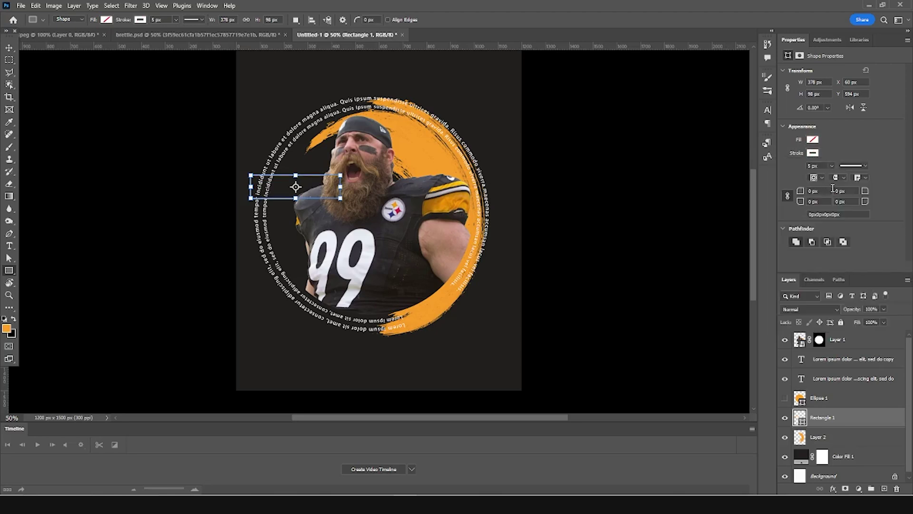
# Step: Set the rectangle's stroke width to 5 px
pyautogui.click(831, 167)
pyautogui.moveTo(834, 179)
pyautogui.mouseDown()
pyautogui.moveTo(818, 166)
pyautogui.moveTo(785, 166)
pyautogui.mouseUp()
pyautogui.write('5')
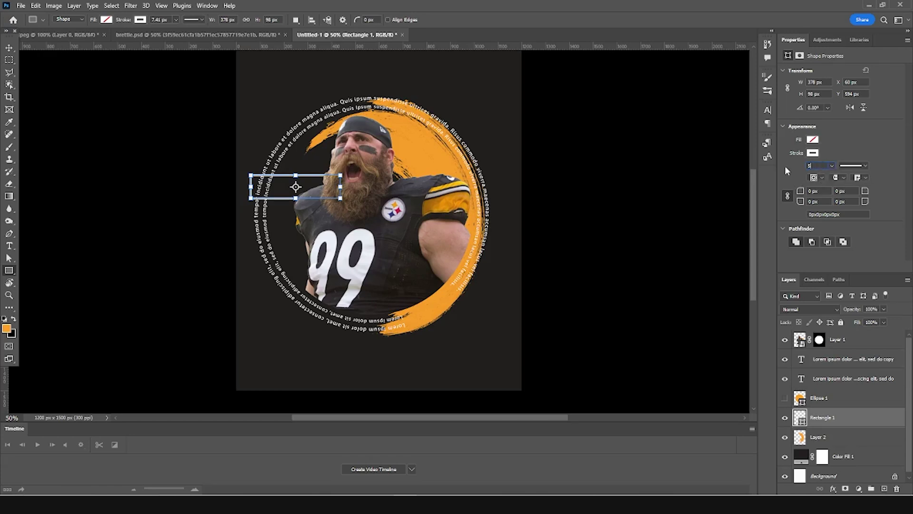
pyautogui.click(9, 47)
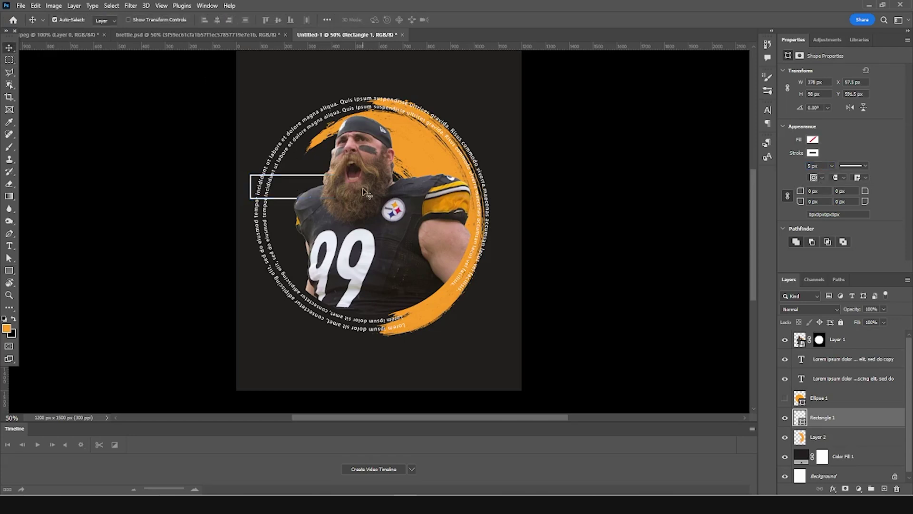
# Step: Narrow the rectangle from its left side to about 280 px wide and nudge it right to about X 161 px
pyautogui.hotkey('ctrl', '+')
pyautogui.moveTo(263, 175); pyautogui.dragTo(295, 205)
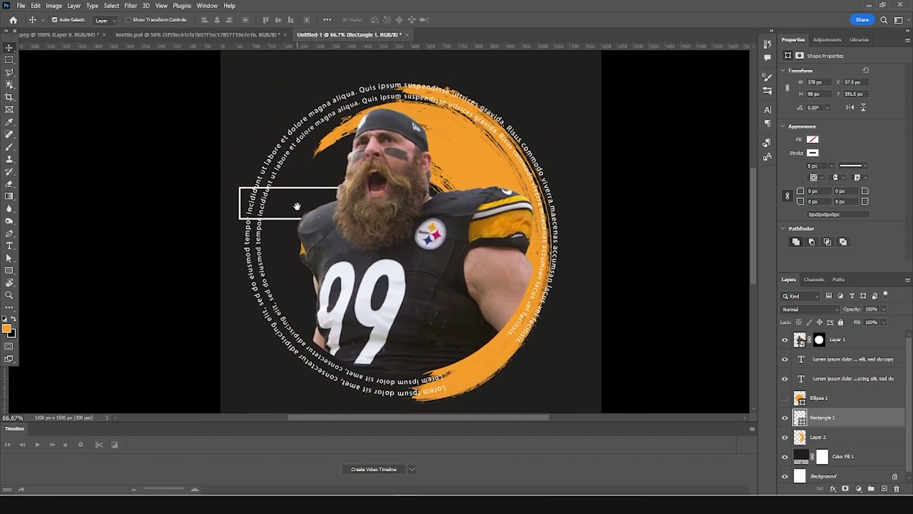
pyautogui.press('ctrl')
pyautogui.moveTo(235, 201); pyautogui.dragTo(269, 203)
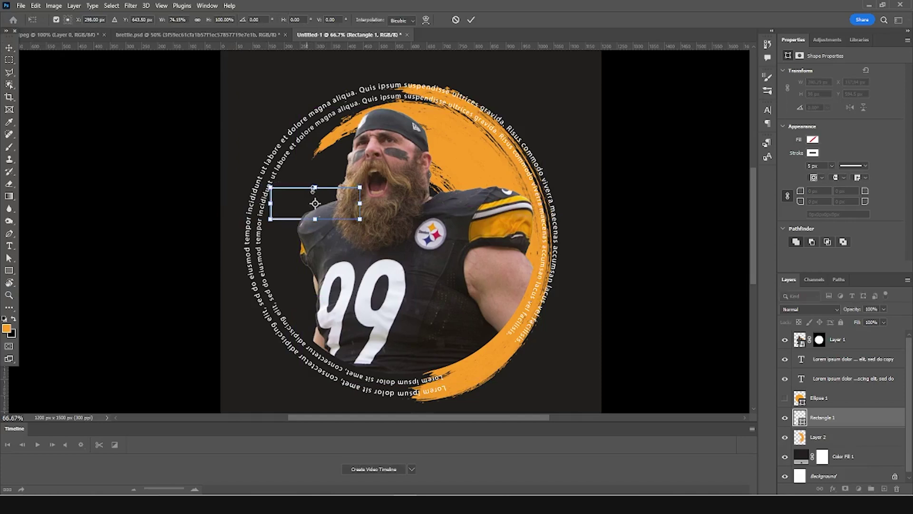
pyautogui.press('Right')
pyautogui.press('Right')
pyautogui.press('Right')
pyautogui.press('Right')
pyautogui.press('Right')
pyautogui.press('Right')
pyautogui.press('Return')
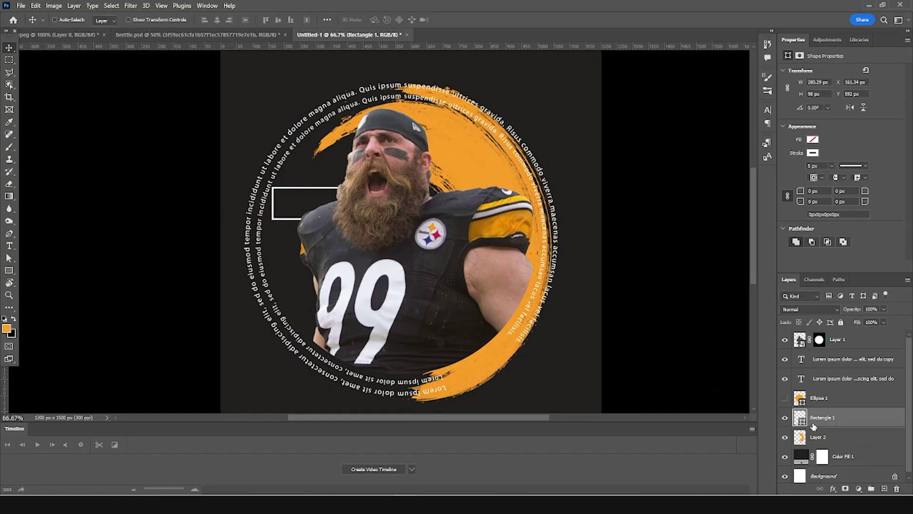
# Step: Duplicate the rectangle and narrow the copy from its left side to about 205 px, leaving a small box beside it
pyautogui.hotkey('ctrl', 'j')
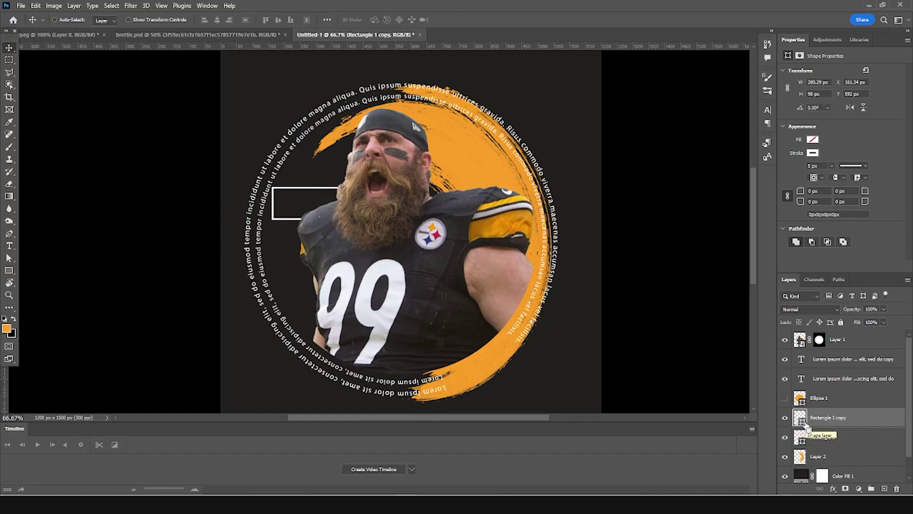
pyautogui.hotkey('ctrl', 't')
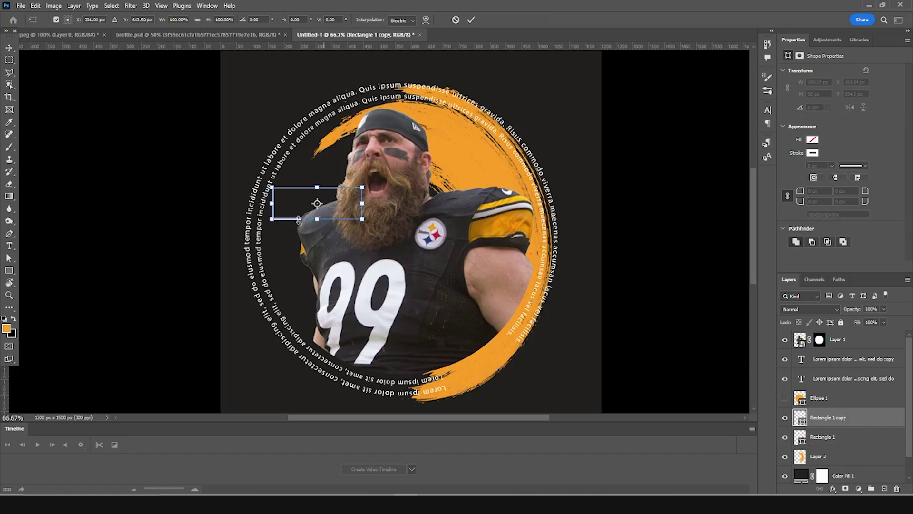
pyautogui.moveTo(269, 205); pyautogui.dragTo(290, 210)
pyautogui.press('Return')
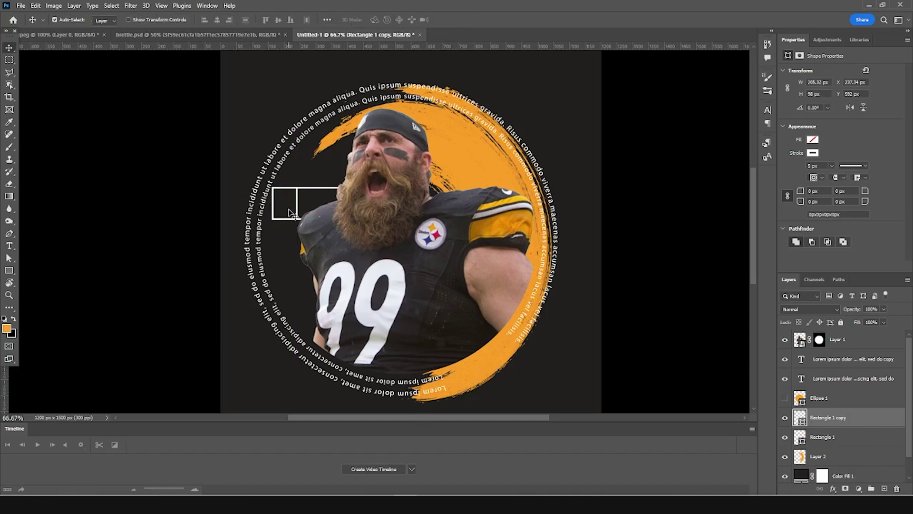
# Step: Add the text "99" in white on the empty area left of the text rings
pyautogui.hotkey('ctrl', '+')
pyautogui.hotkey('ctrl', '+')
pyautogui.moveTo(203, 211); pyautogui.dragTo(382, 213)
pyautogui.click(10, 246)
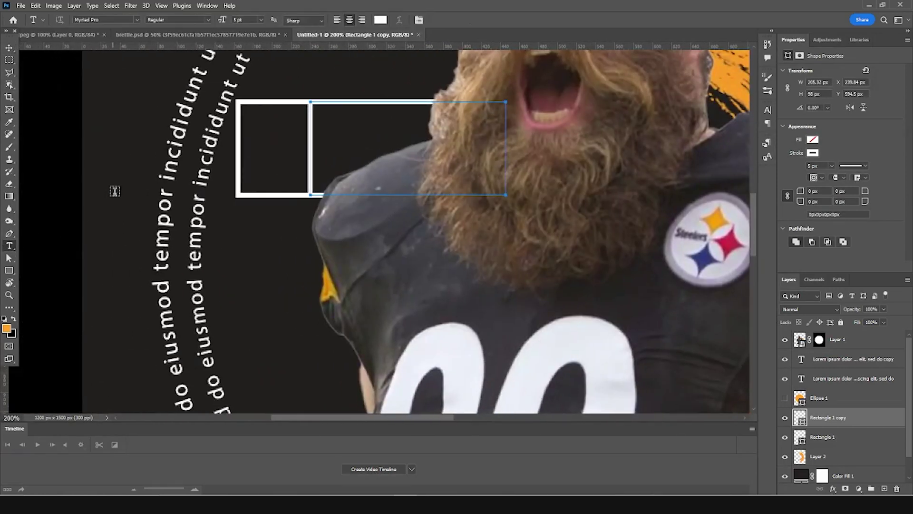
pyautogui.click(106, 175)
pyautogui.write('99')
pyautogui.click(10, 48)
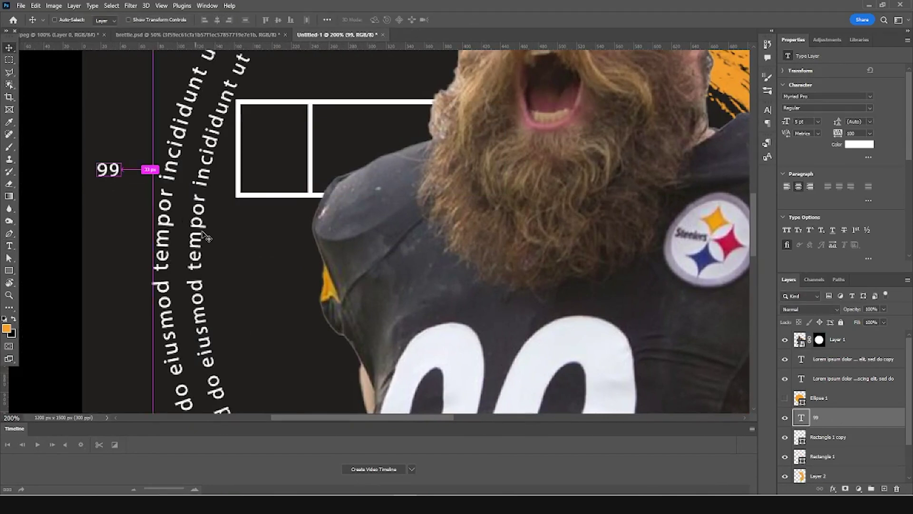
# Step: Enlarge the "99" to about 12.2 pt and place it inside the small left box
pyautogui.hotkey('ctrl', 't')
pyautogui.moveTo(120, 171); pyautogui.dragTo(304, 178)
pyautogui.press('Return')
# Step: Create a small paragraph text box of placeholder text below the "99" and set its size to 2 pt
pyautogui.click(9, 235)
pyautogui.click(11, 249)
pyautogui.moveTo(359, 152); pyautogui.dragTo(446, 170)
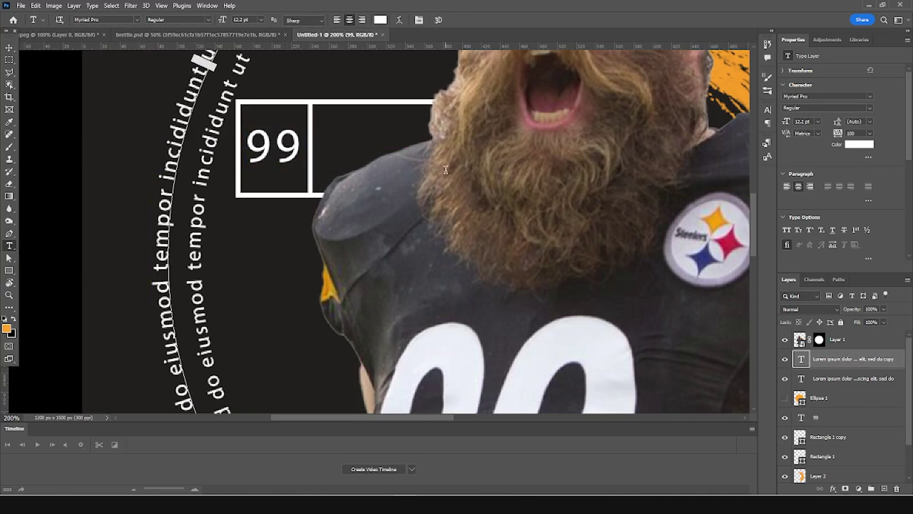
pyautogui.click(111, 176)
pyautogui.moveTo(98, 166); pyautogui.dragTo(279, 205)
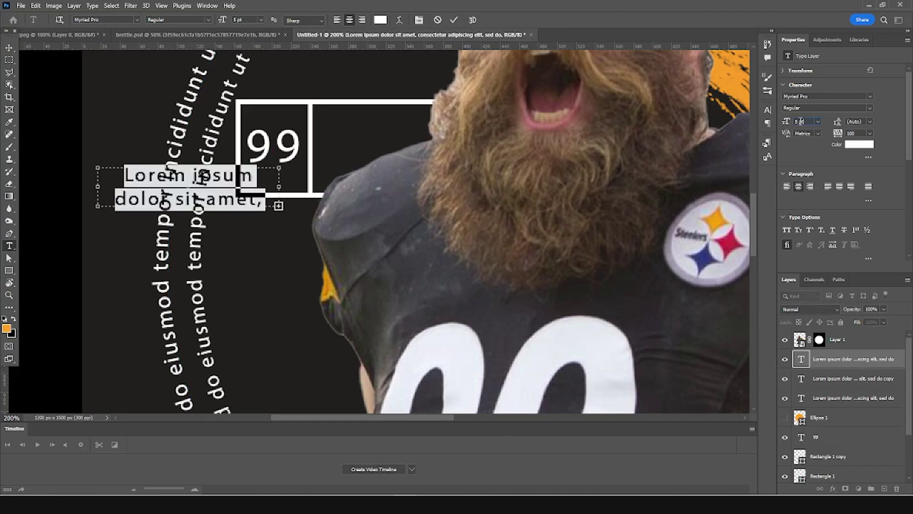
pyautogui.press('Down')
pyautogui.press('Down')
pyautogui.press('Down')
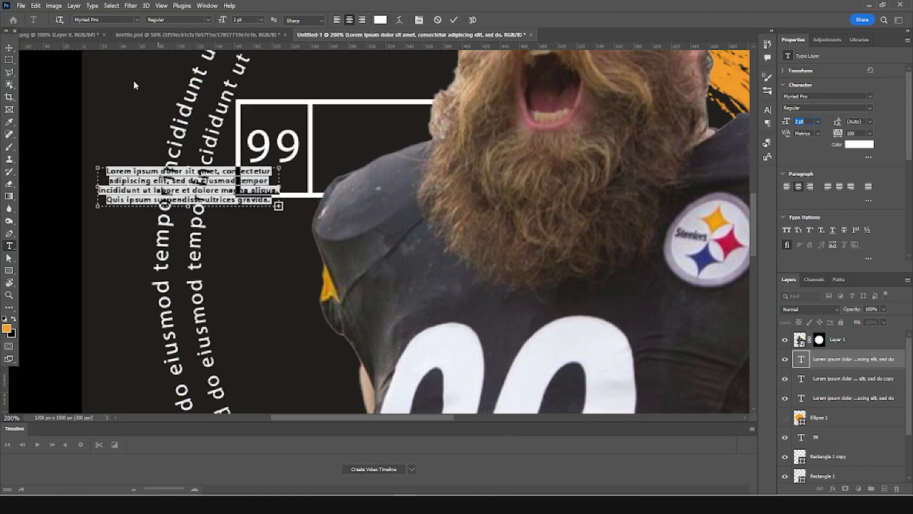
# Step: Move the 2 pt placeholder paragraph into the wide box beside the "99" and extend its text frame downward and slightly upward
pyautogui.click(9, 48)
pyautogui.hotkey('ctrl', 't')
pyautogui.moveTo(204, 185); pyautogui.dragTo(434, 150)
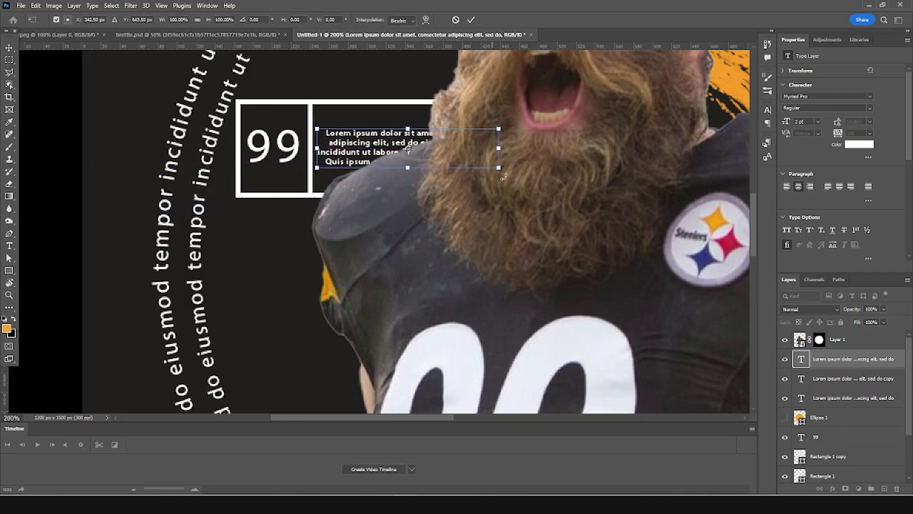
pyautogui.doubleClick(801, 361)
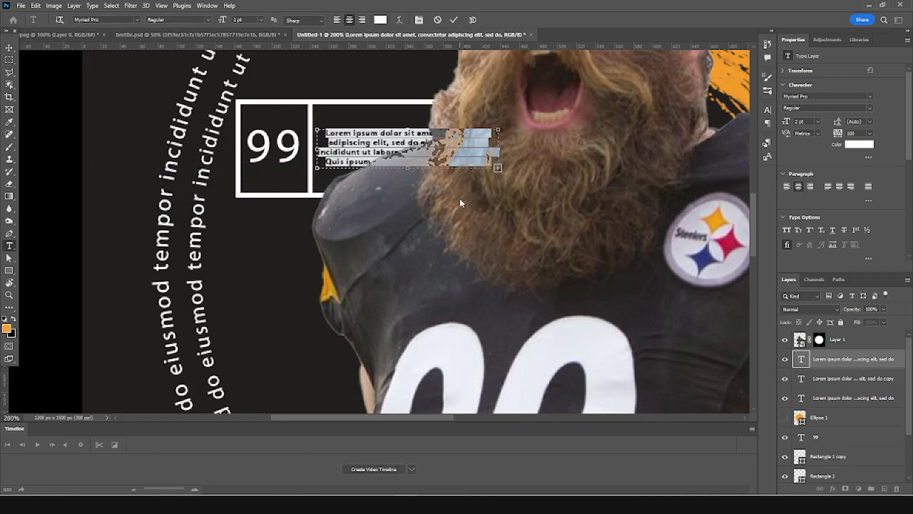
pyautogui.moveTo(410, 167); pyautogui.dragTo(408, 190)
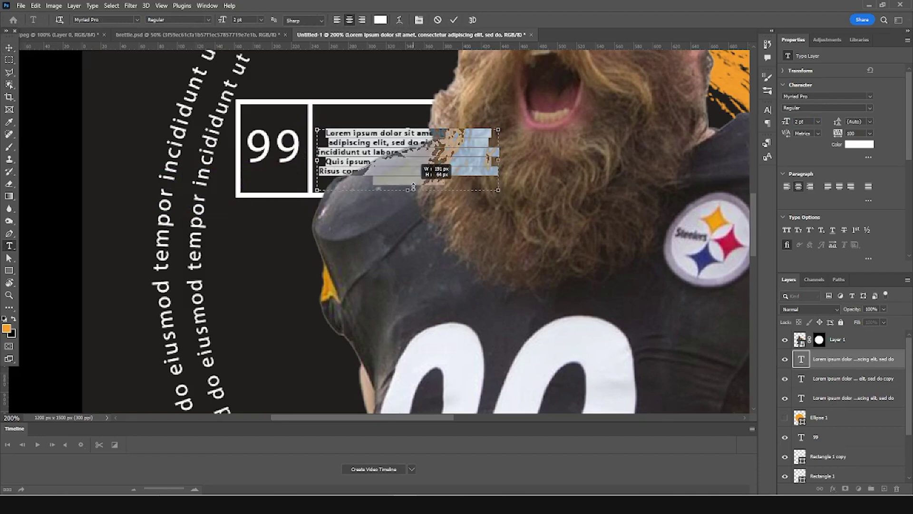
pyautogui.moveTo(407, 129); pyautogui.dragTo(408, 122)
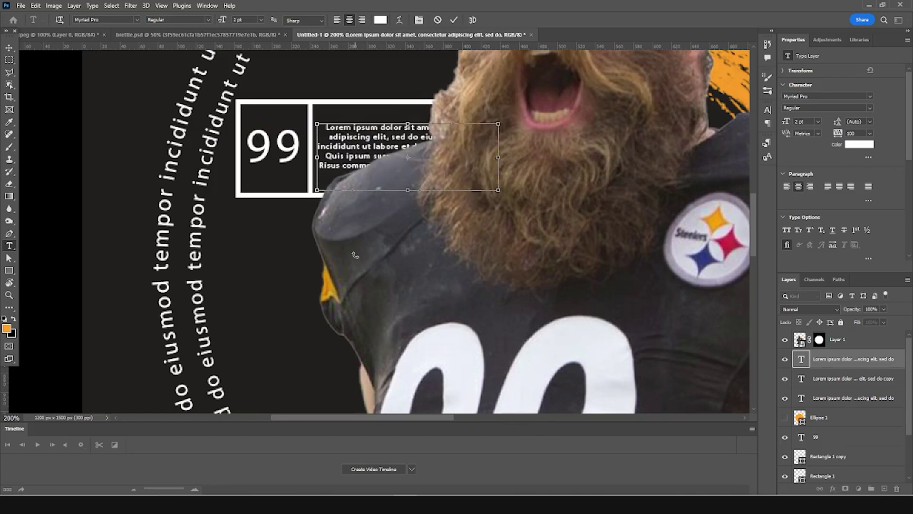
pyautogui.click(10, 48)
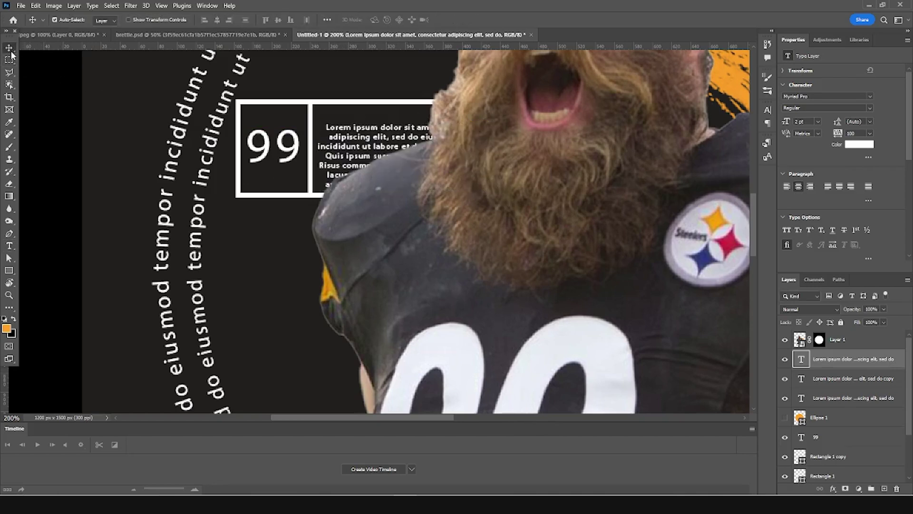
# Step: Left-align the placeholder paragraph and nudge it slightly up inside the wide box
pyautogui.doubleClick(802, 359)
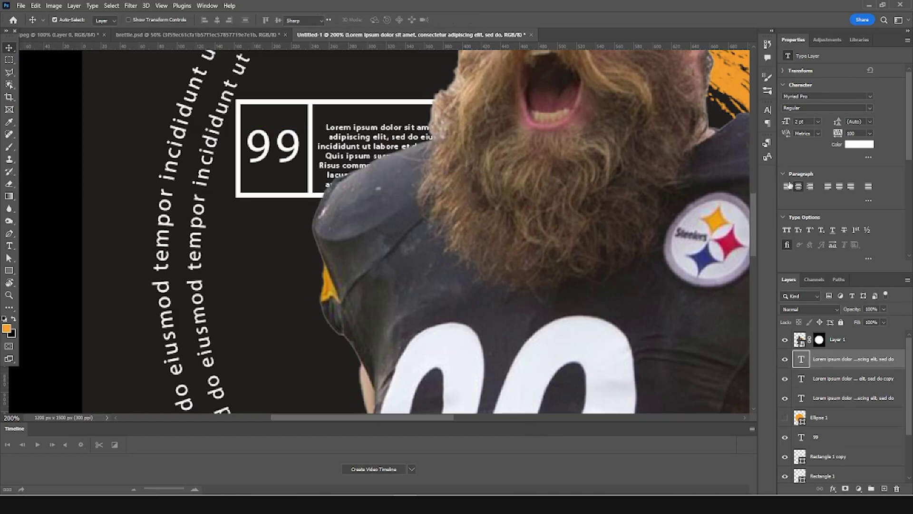
pyautogui.click(10, 48)
pyautogui.press('Up')
pyautogui.press('Up')
pyautogui.press('Up')
pyautogui.press('Up')
pyautogui.press('Up')
pyautogui.press('Up')
pyautogui.hotkey('ctrl', '-')
pyautogui.hotkey('ctrl', '-')
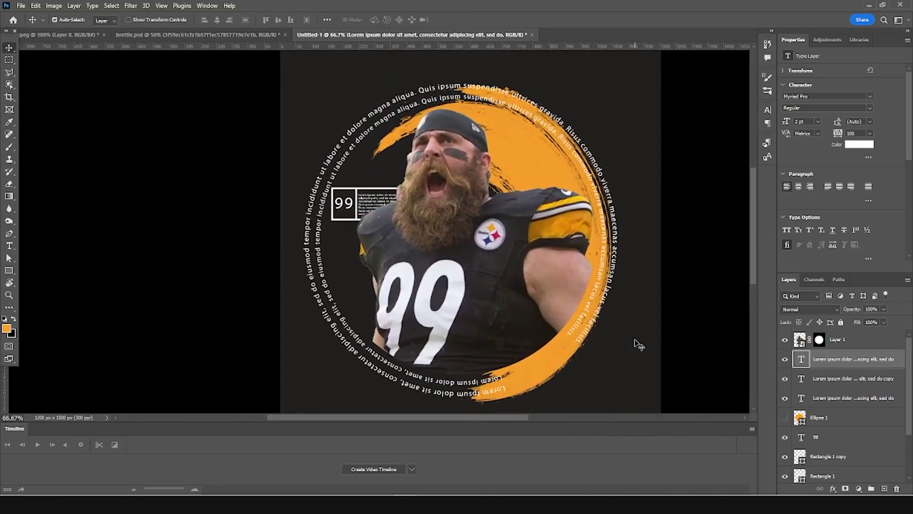
# Step: Draw an orange rectangle about 829 × 268 px across the player's lower torso and place its layer above the player layer
pyautogui.scroll(-1, 378, 204)
pyautogui.click(13, 271)
pyautogui.scroll(-4, 321, 292)
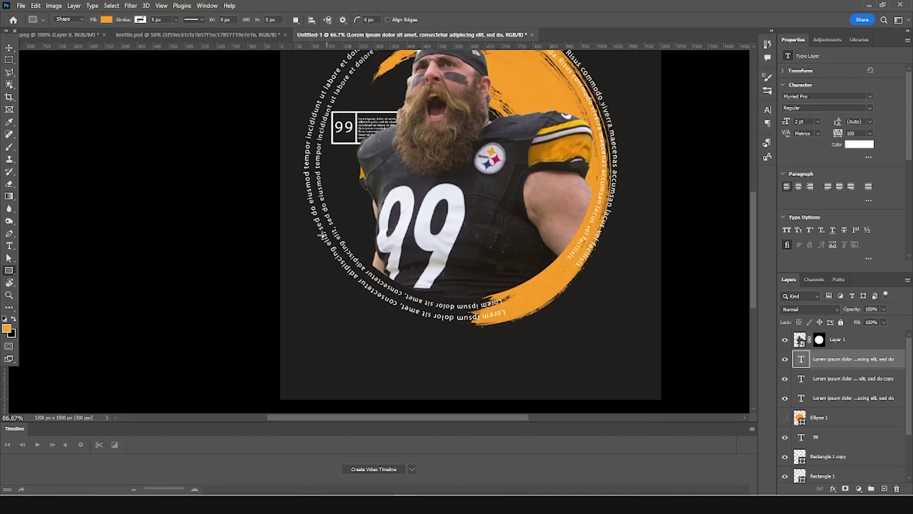
pyautogui.moveTo(350, 226); pyautogui.dragTo(614, 311)
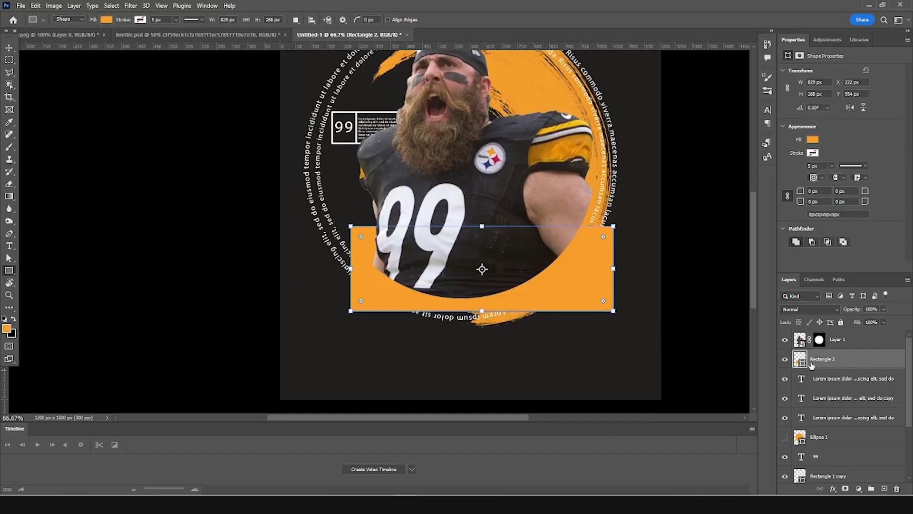
pyautogui.moveTo(812, 365); pyautogui.dragTo(812, 335)
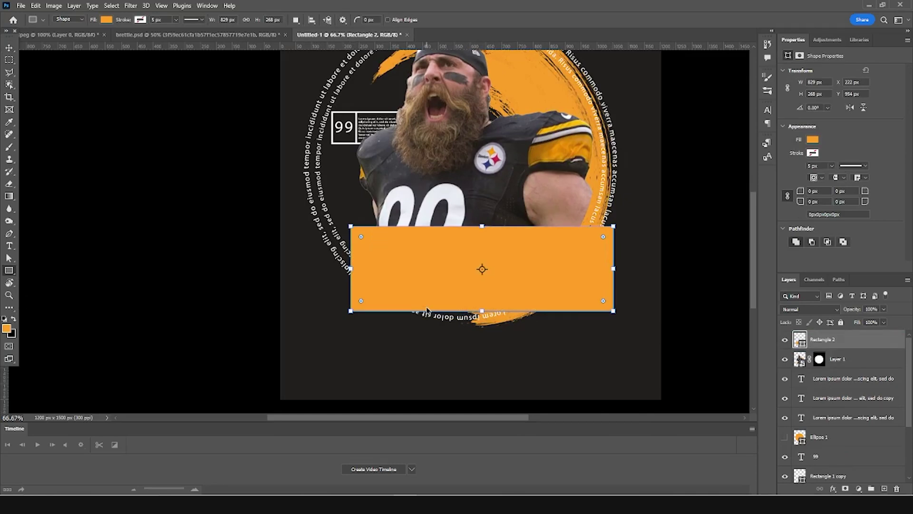
# Step: Reduce the orange rectangle's height to about 175 px and position it over the bottom edge of the player circle
pyautogui.hotkey('ctrl', 't')
pyautogui.moveTo(481, 225); pyautogui.dragTo(510, 298)
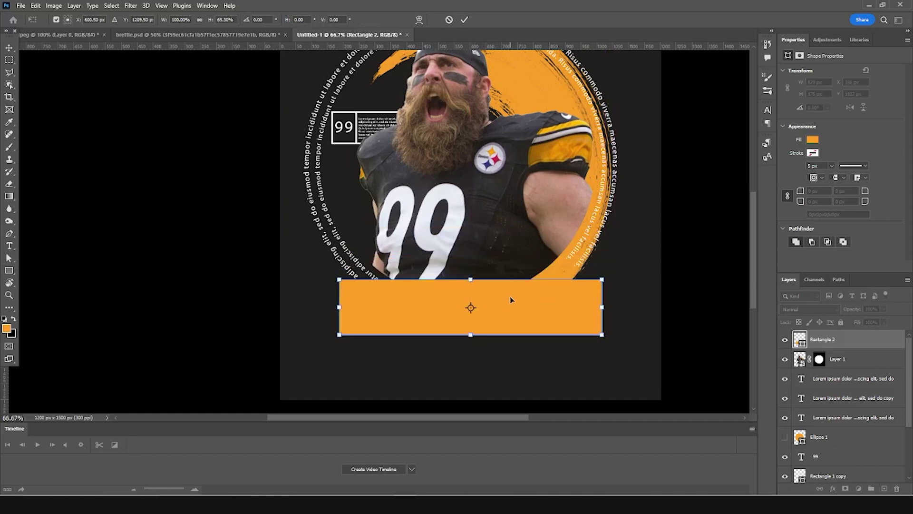
pyautogui.press('Up')
pyautogui.press('Up')
pyautogui.press('Up')
pyautogui.press('Up')
pyautogui.press('Up')
pyautogui.press('Up')
pyautogui.press('Up')
pyautogui.press('Up')
pyautogui.press('Up')
pyautogui.press('Up')
pyautogui.press('Up')
pyautogui.press('Up')
pyautogui.press('Up')
pyautogui.press('Up')
pyautogui.press('Up')
pyautogui.press('Up')
pyautogui.press('Up')
pyautogui.press('Up')
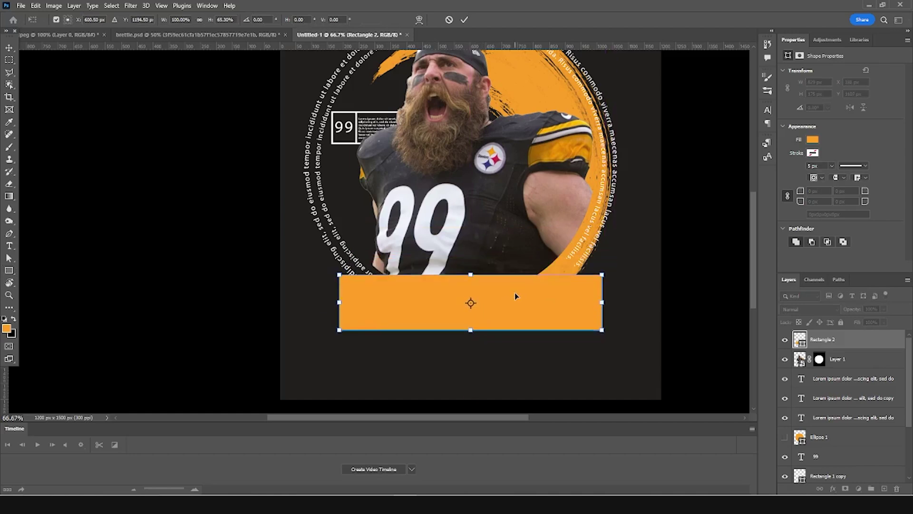
pyautogui.press('Up')
pyautogui.press('Up')
pyautogui.press('Up')
pyautogui.press('Up')
pyautogui.press('Up')
pyautogui.press('Up')
pyautogui.press('Up')
pyautogui.press('Up')
pyautogui.press('Up')
pyautogui.press('Up')
pyautogui.press('Up')
pyautogui.press('Up')
pyautogui.press('Up')
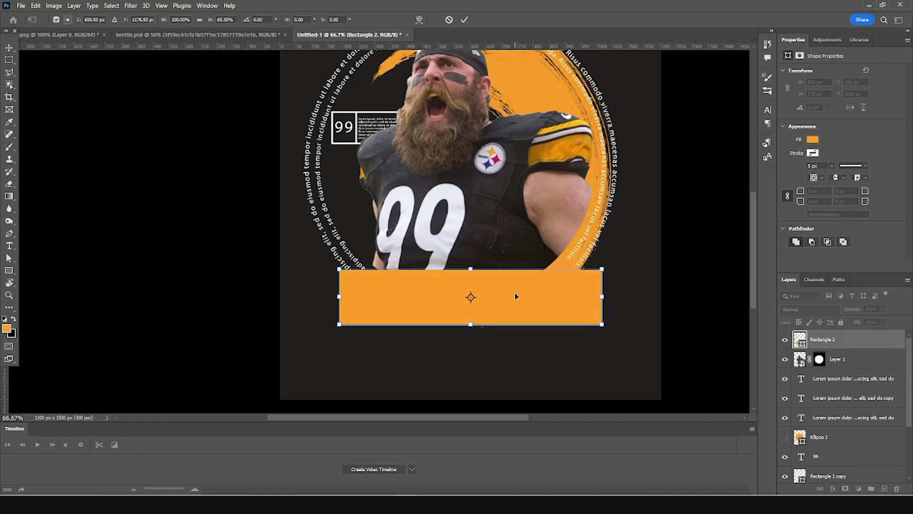
pyautogui.press('Return')
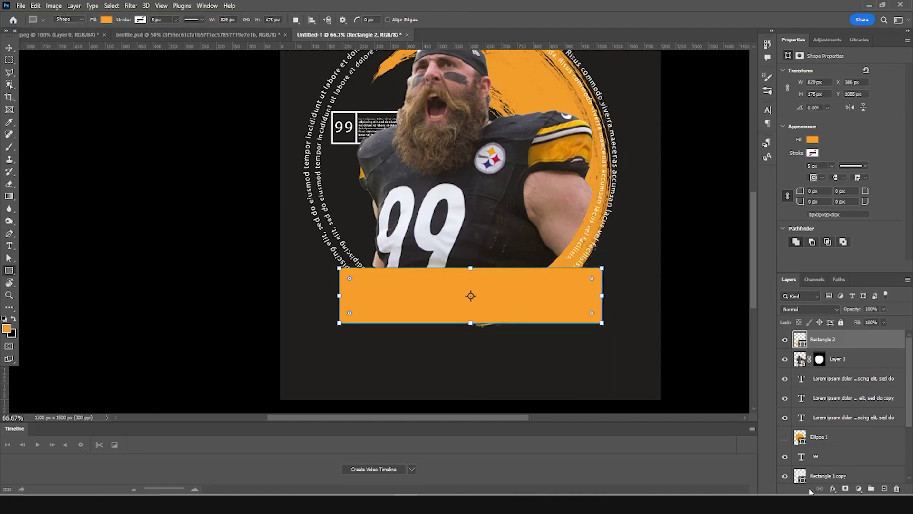
# Step: Add a layer mask to the orange rectangle and stamp away its upper-left corner in black with the 1000 px brush at 77° and 100% flow
pyautogui.click(845, 489)
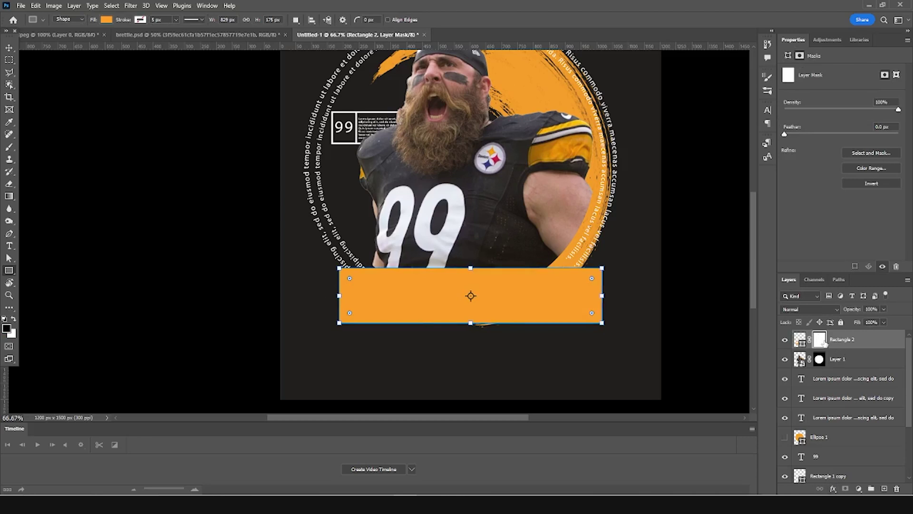
pyautogui.press('b')
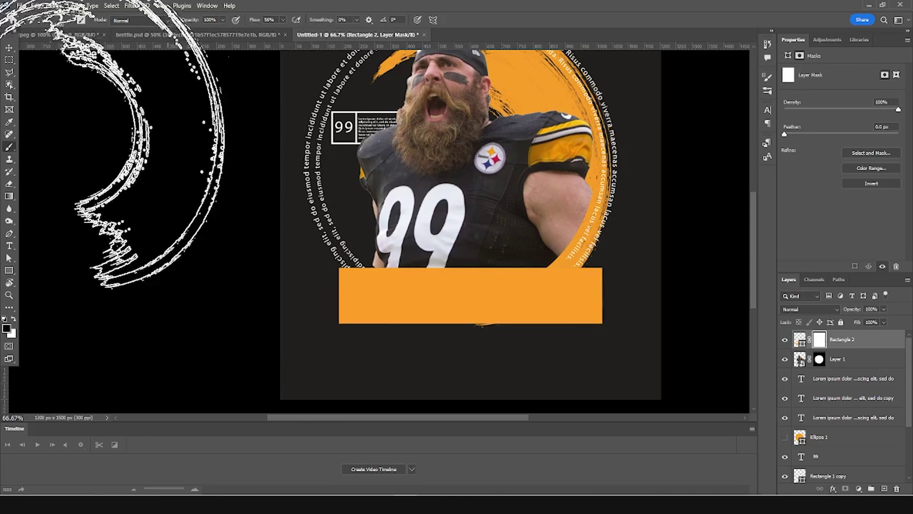
pyautogui.click(70, 22)
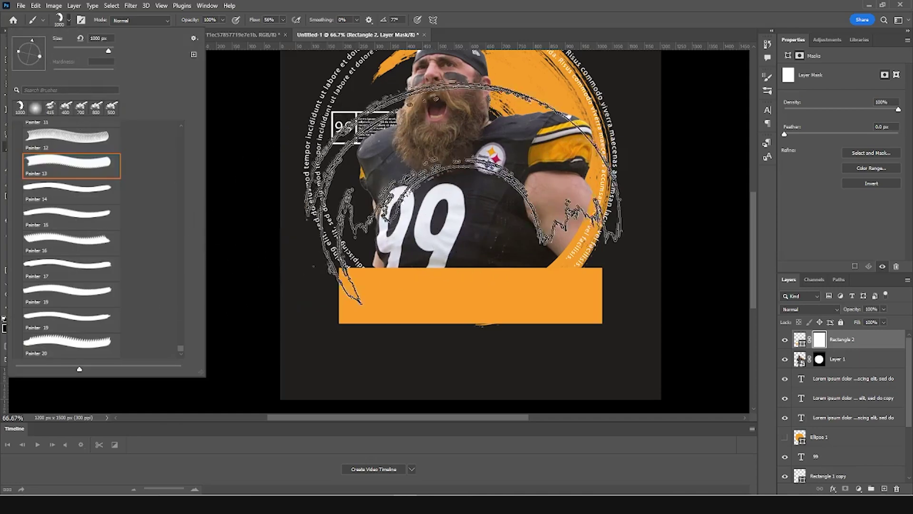
pyautogui.click(466, 192)
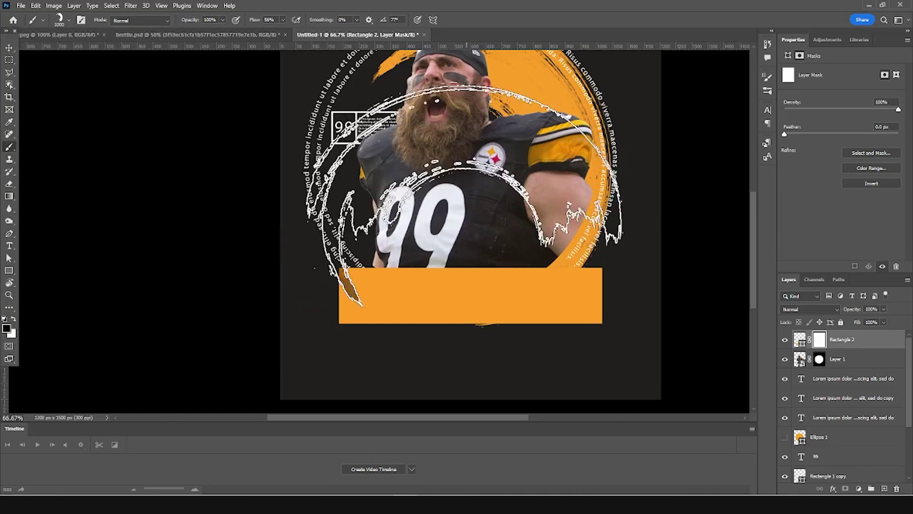
pyautogui.click(283, 21)
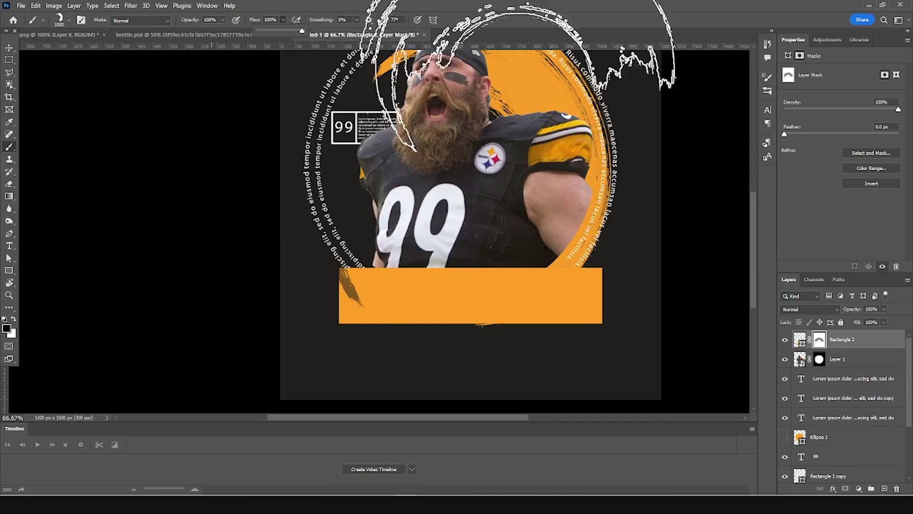
pyautogui.click(464, 198)
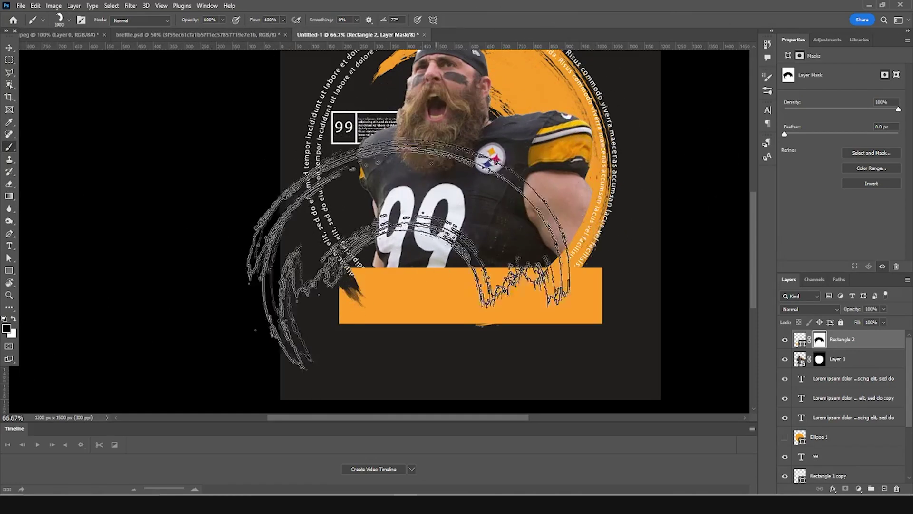
# Step: Rotate the brush to 145° and stamp the mask along the orange rectangle's left end to give it a ragged edge
pyautogui.click(59, 20)
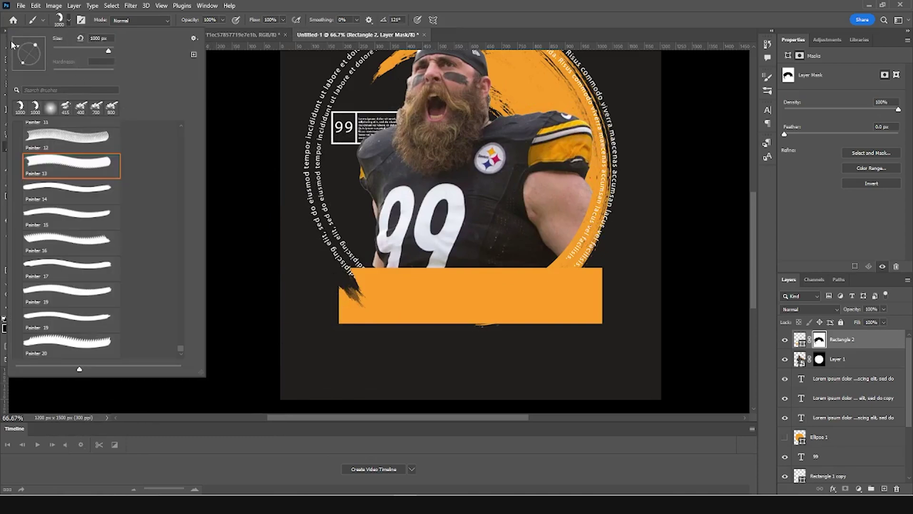
pyautogui.click(290, 404)
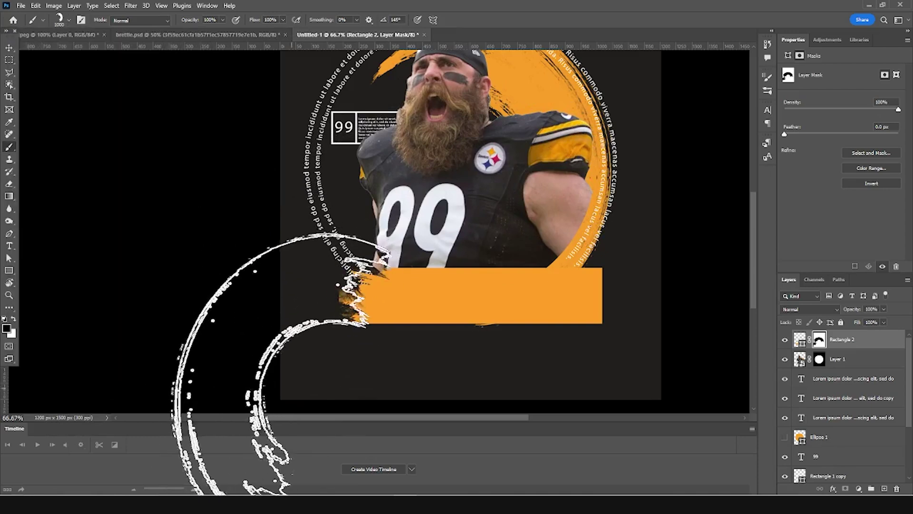
pyautogui.click(306, 394)
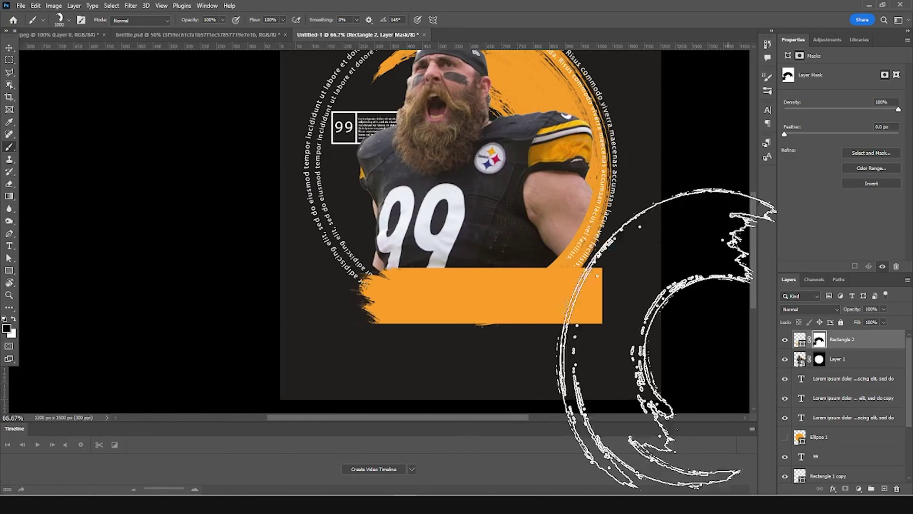
# Step: Rotate the brush to -38° and stamp the mask at the orange rectangle's right end to give it a ragged edge
pyautogui.click(69, 21)
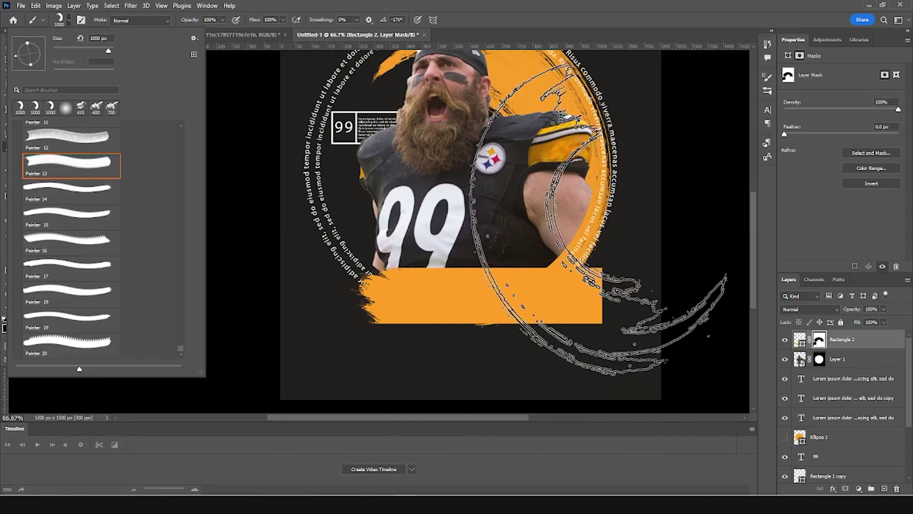
pyautogui.moveTo(47, 42)
pyautogui.mouseDown()
pyautogui.moveTo(24, 40)
pyautogui.moveTo(19, 53)
pyautogui.moveTo(39, 63)
pyautogui.mouseUp()
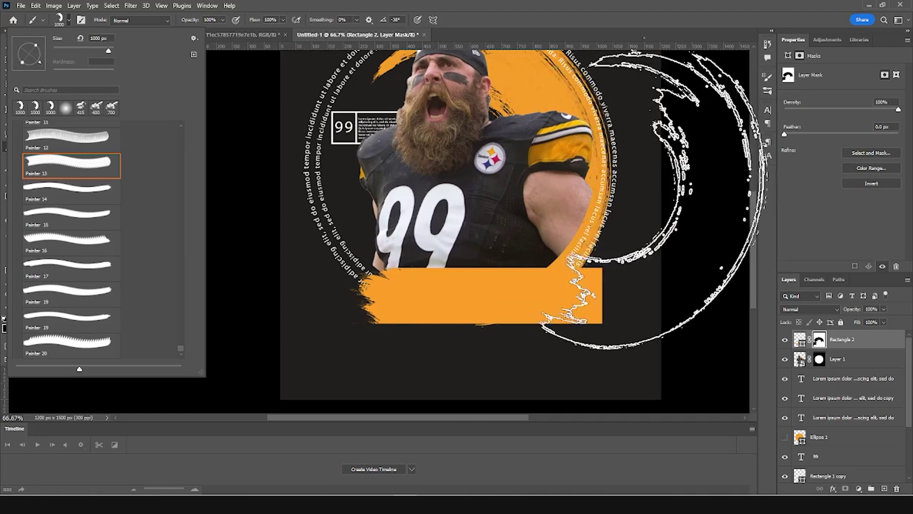
pyautogui.click(695, 199)
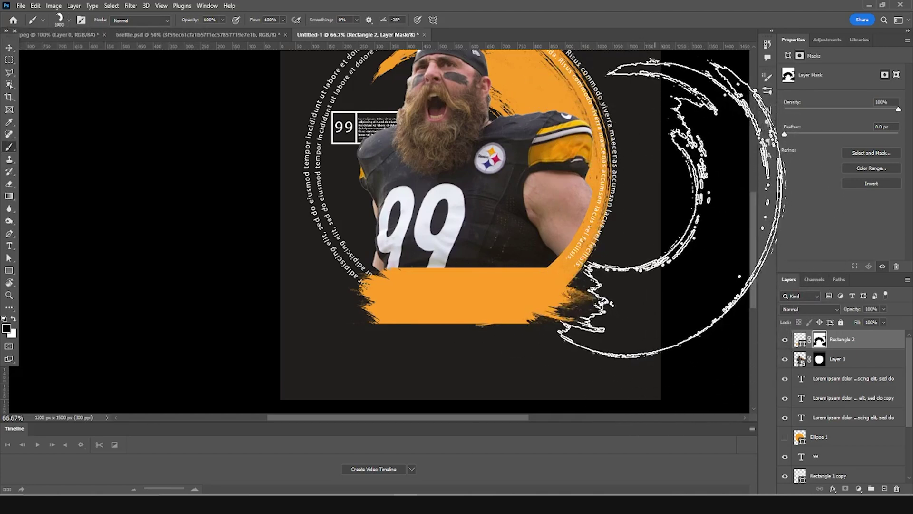
pyautogui.scroll(-3, 461, 331)
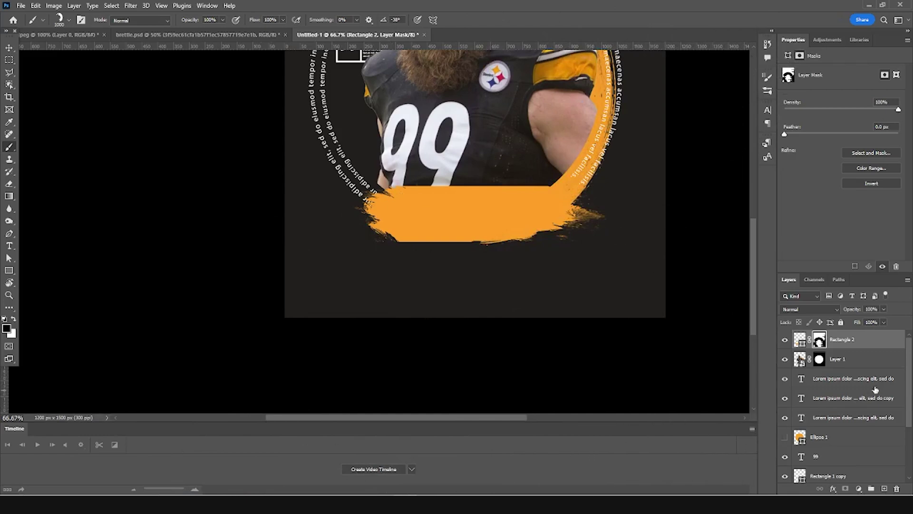
# Step: Enter Warp on the orange rectangle shape and bow its upper edge downward
pyautogui.click(800, 339)
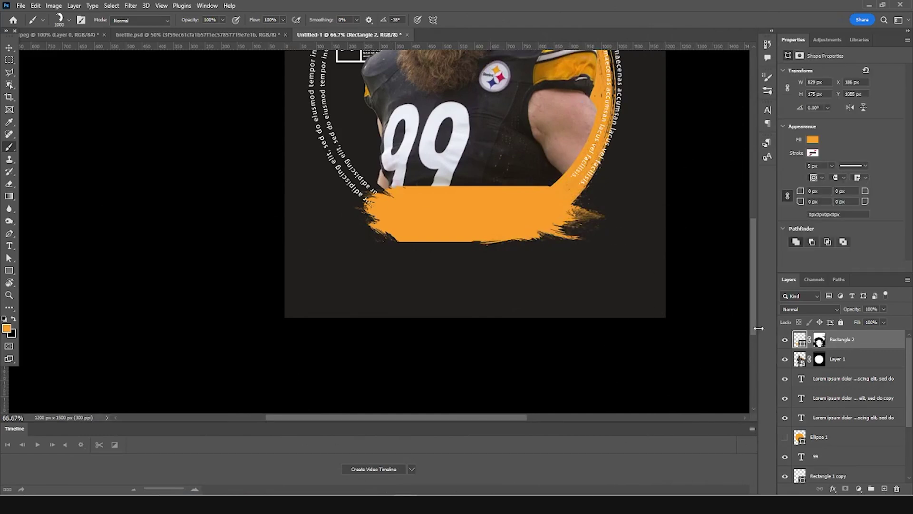
pyautogui.hotkey('ctrl', 't')
pyautogui.rightClick(460, 208)
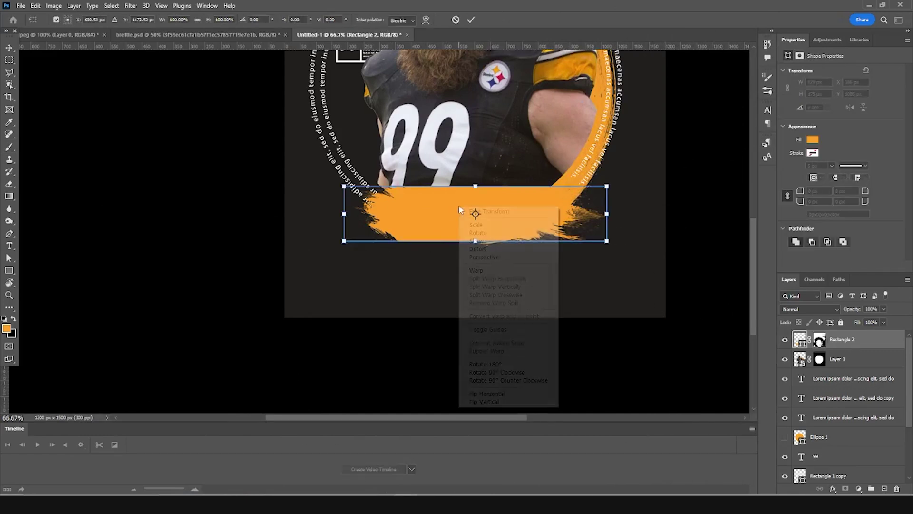
pyautogui.click(474, 270)
pyautogui.moveTo(434, 191); pyautogui.dragTo(434, 198)
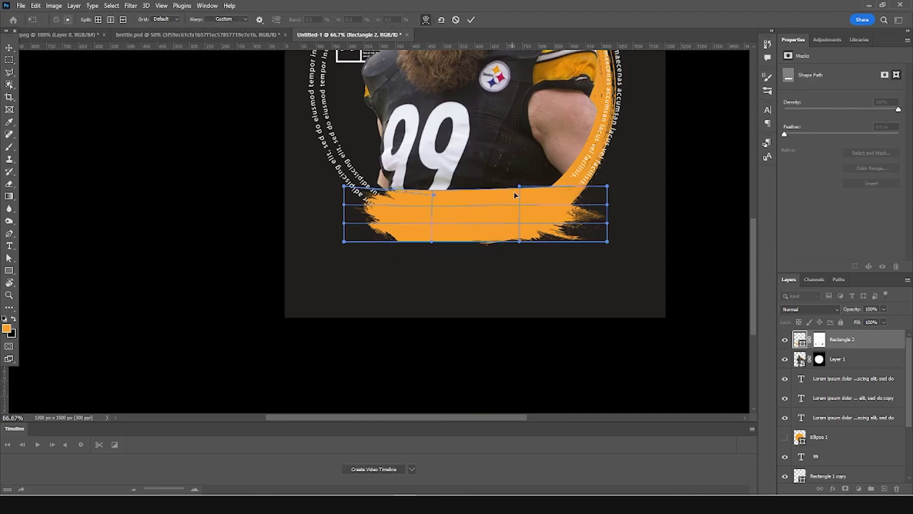
pyautogui.moveTo(516, 186); pyautogui.dragTo(510, 196)
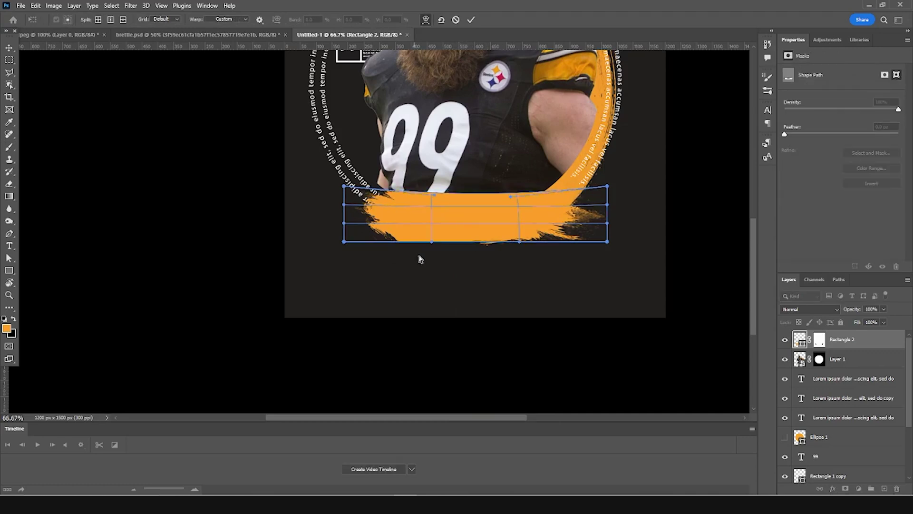
# Step: Warp the orange banner's lower-left corner up and outward and curve the left half of its bottom edge
pyautogui.moveTo(431, 245); pyautogui.dragTo(430, 240)
pyautogui.moveTo(343, 223); pyautogui.dragTo(329, 196)
pyautogui.moveTo(344, 242); pyautogui.dragTo(321, 223)
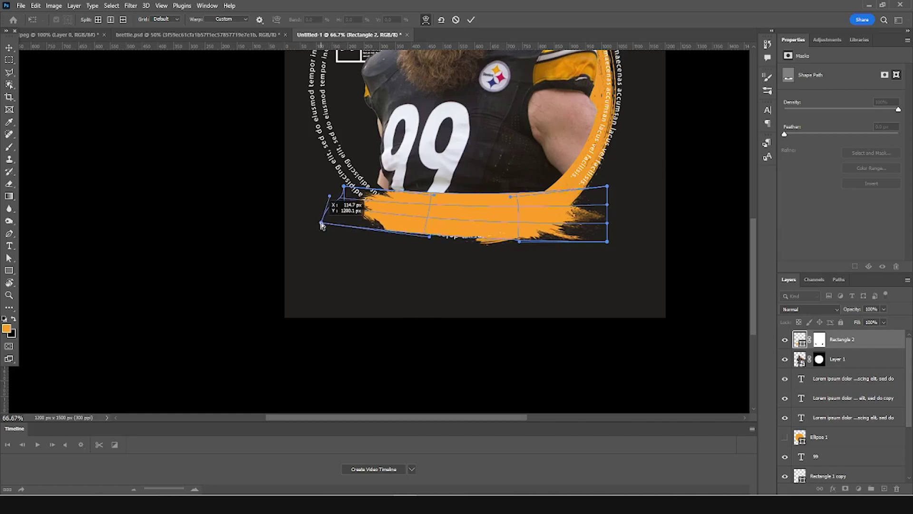
pyautogui.moveTo(430, 237); pyautogui.dragTo(415, 250)
# Step: Raise the orange banner's right end, pull its middle down into an arc following the circle, and apply the warp
pyautogui.moveTo(607, 185)
pyautogui.mouseDown()
pyautogui.moveTo(608, 156)
pyautogui.moveTo(609, 169)
pyautogui.mouseUp()
pyautogui.moveTo(607, 224); pyautogui.dragTo(604, 196)
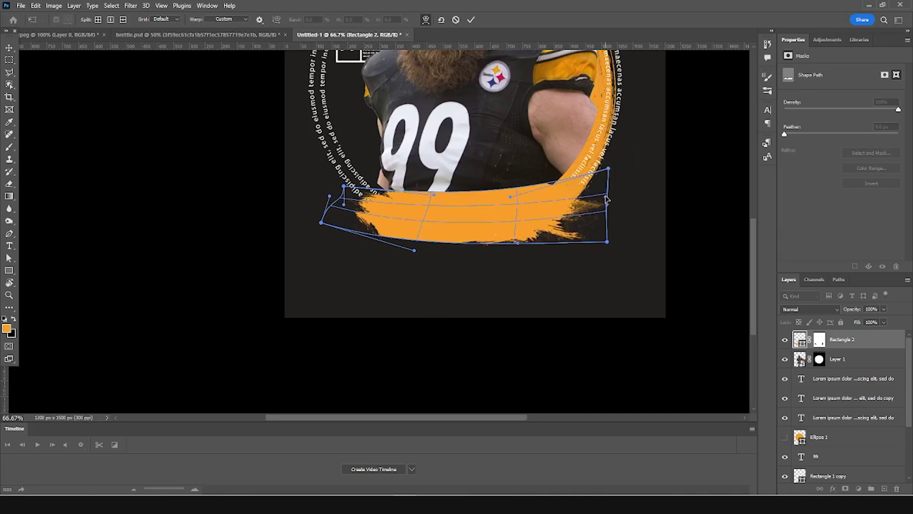
pyautogui.moveTo(607, 241); pyautogui.dragTo(612, 221)
pyautogui.moveTo(495, 214); pyautogui.dragTo(477, 247)
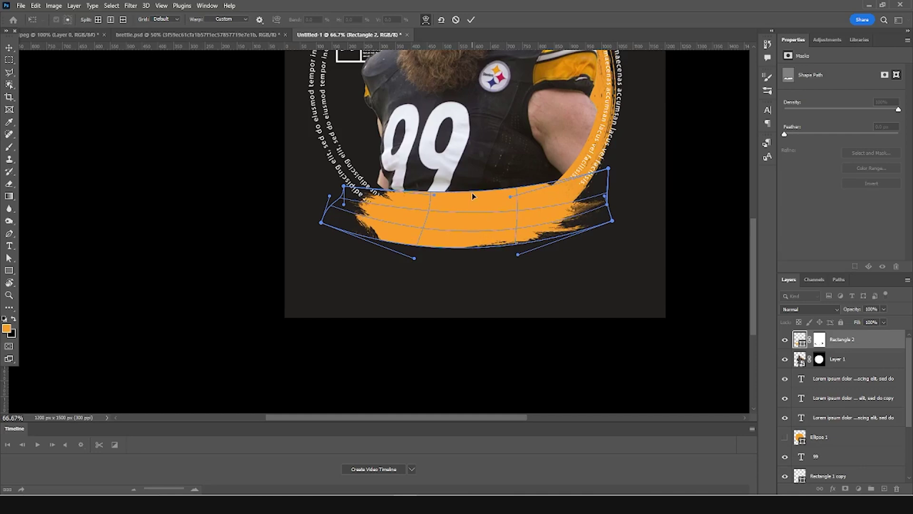
pyautogui.moveTo(472, 193); pyautogui.dragTo(467, 205)
pyautogui.press('Return')
pyautogui.press('b')
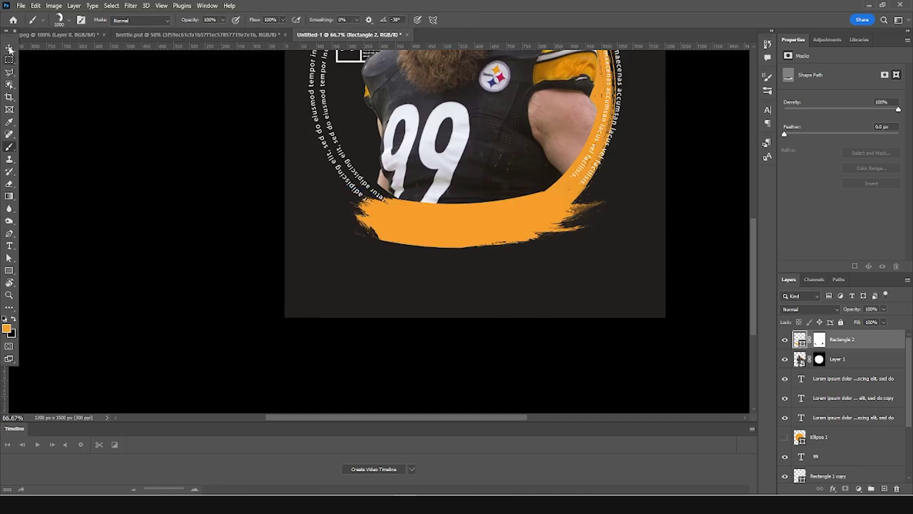
# Step: Bring the white player-name text layer from brettle.psd into the graphic, place it on the orange banner and scale it down to fit
pyautogui.click(9, 48)
pyautogui.hotkey('ctrl', '-')
pyautogui.hotkey('ctrl', '-')
pyautogui.hotkey('ctrl', '+')
pyautogui.hotkey('ctrl', '+')
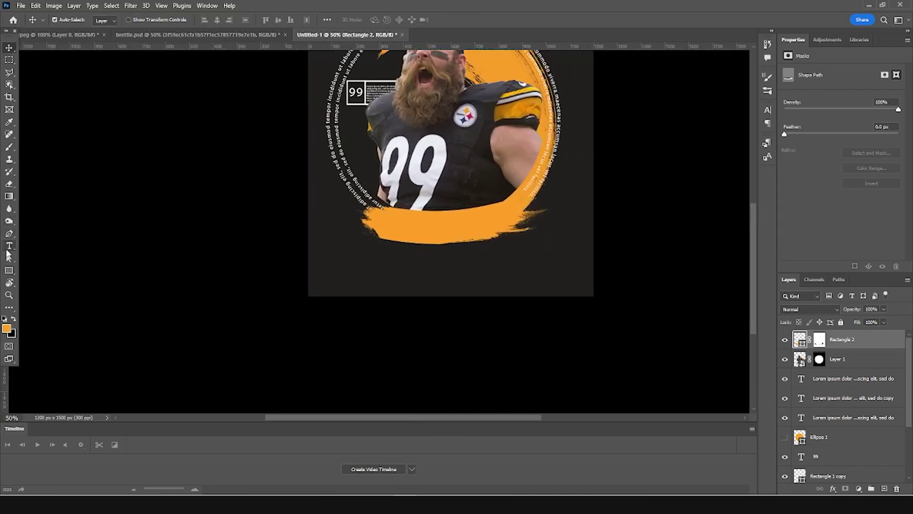
pyautogui.click(9, 246)
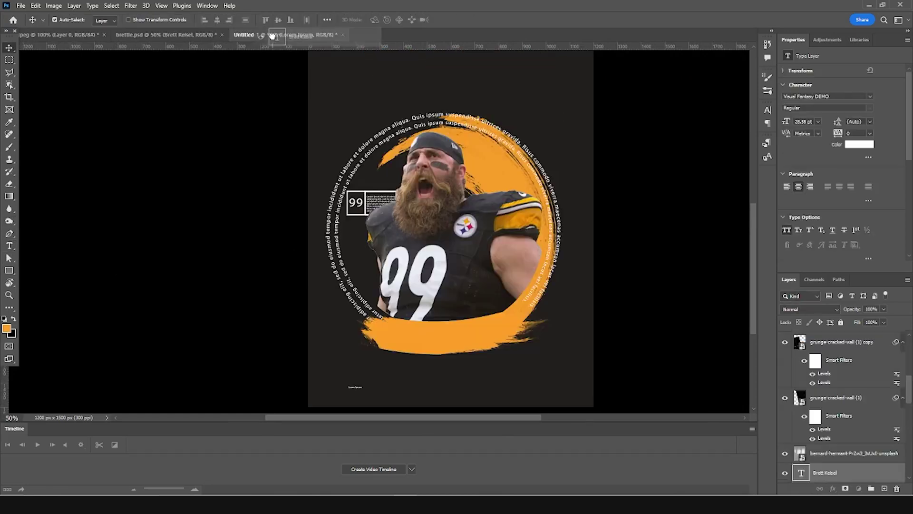
pyautogui.moveTo(436, 304); pyautogui.dragTo(472, 336)
pyautogui.hotkey('ctrl', 't')
pyautogui.moveTo(528, 339)
pyautogui.mouseDown()
pyautogui.moveTo(480, 337)
pyautogui.moveTo(515, 344)
pyautogui.mouseUp()
pyautogui.press('Return')
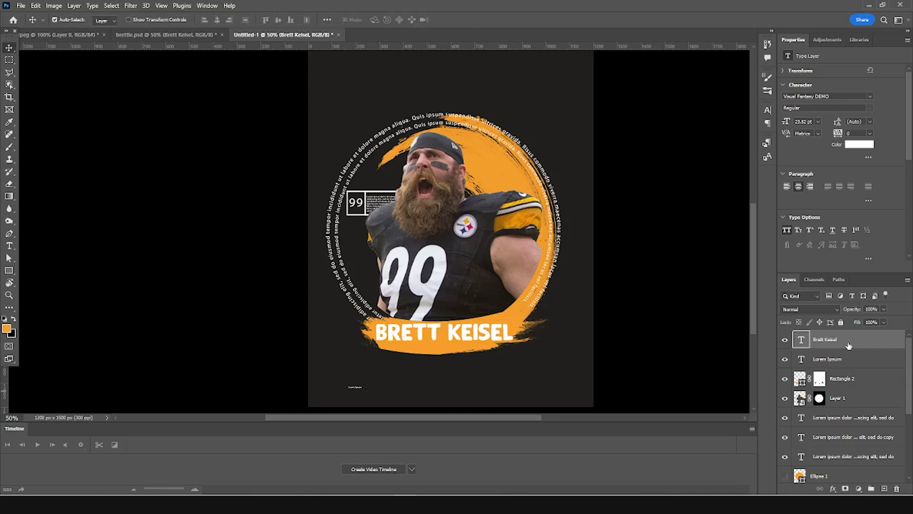
# Step: Convert the player-name text layer to a smart object and put it into Free Transform
pyautogui.rightClick(849, 345)
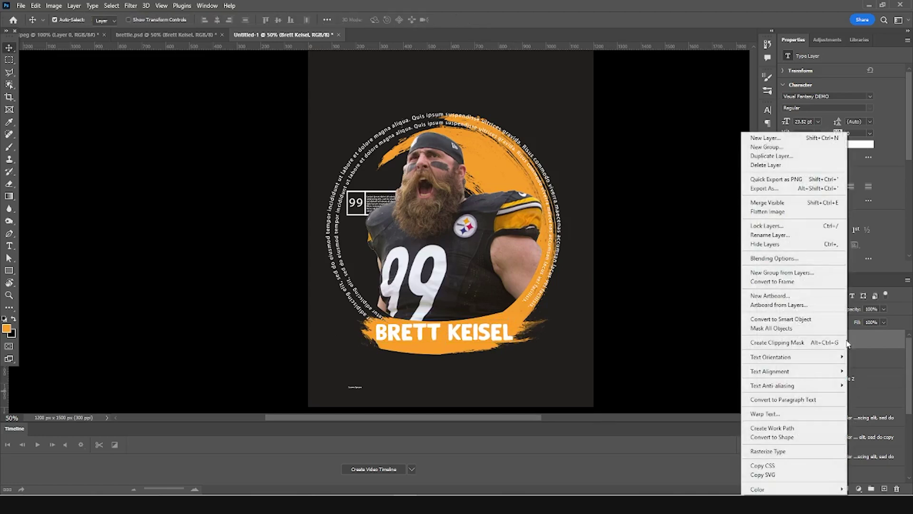
pyautogui.click(799, 324)
pyautogui.hotkey('ctrl', 't')
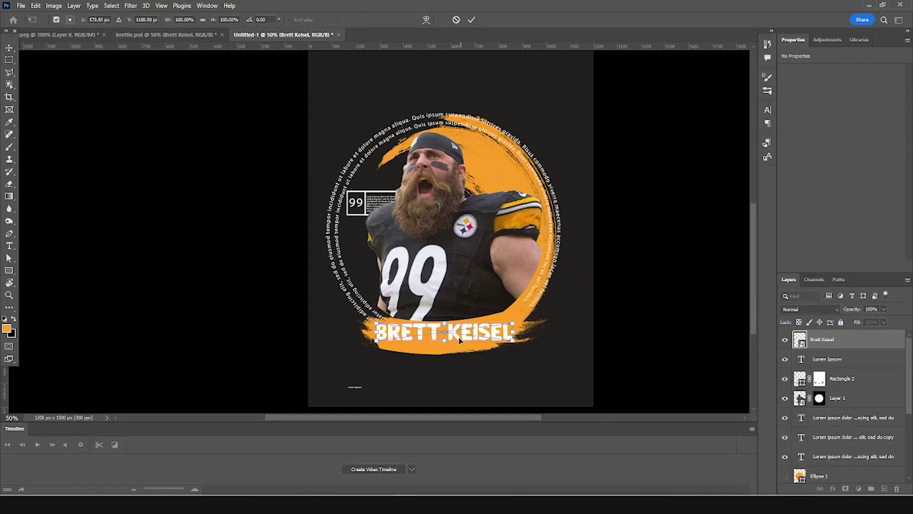
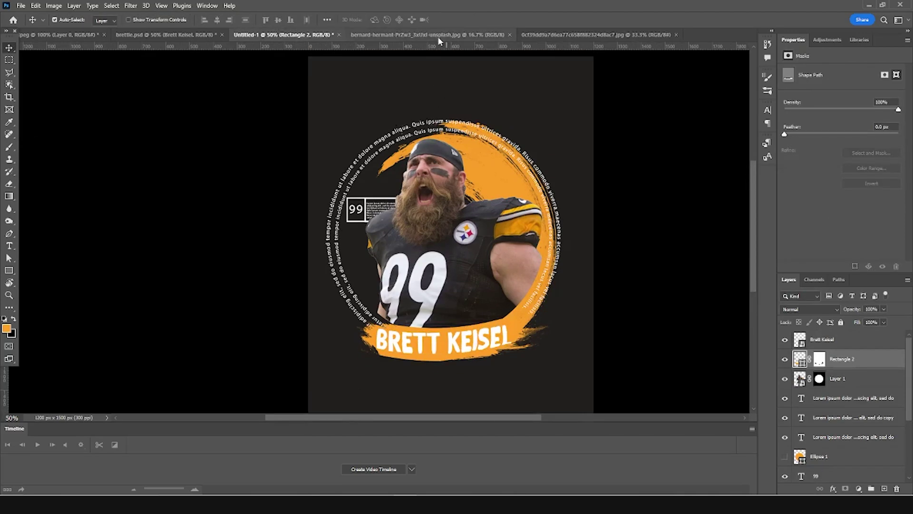
# Step: Bring the window-light wall photo into the graphic, blend it with Soft Light and move it to the top of the layer stack
pyautogui.click(438, 35)
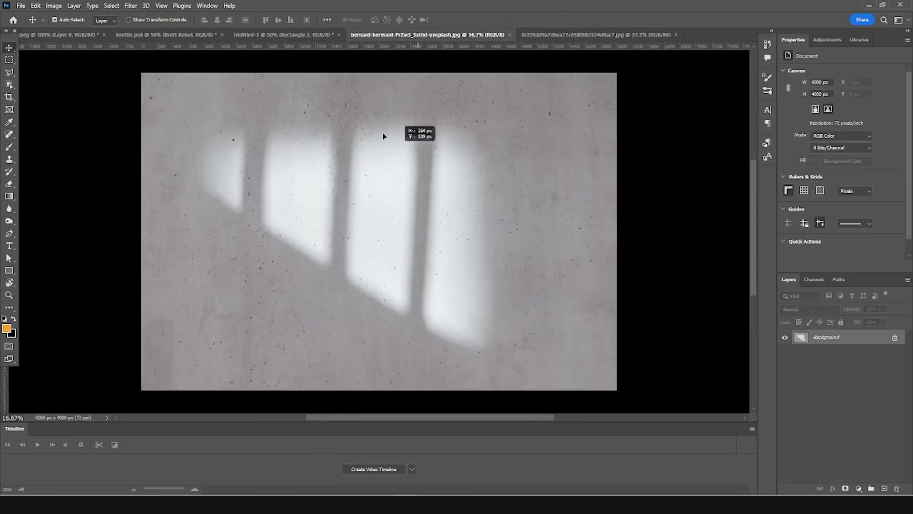
pyautogui.scroll(1, 408, 159)
pyautogui.moveTo(280, 43); pyautogui.dragTo(427, 232)
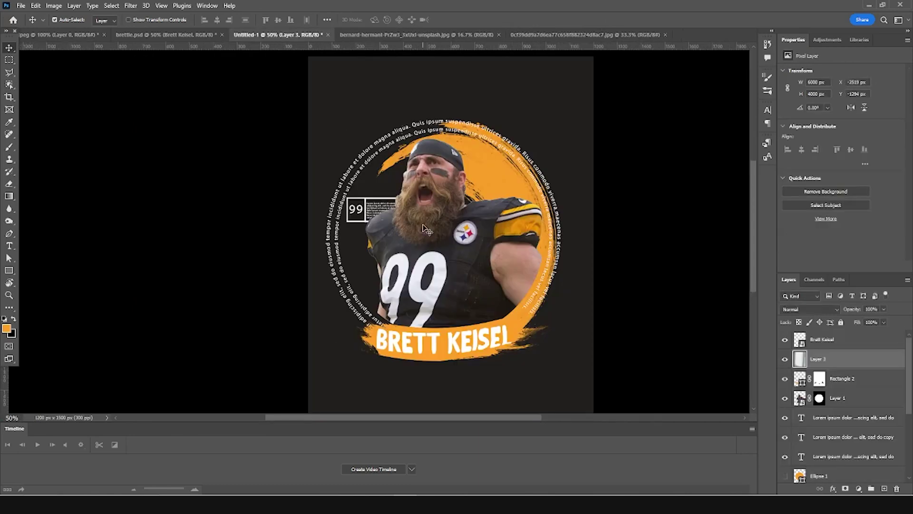
pyautogui.click(801, 310)
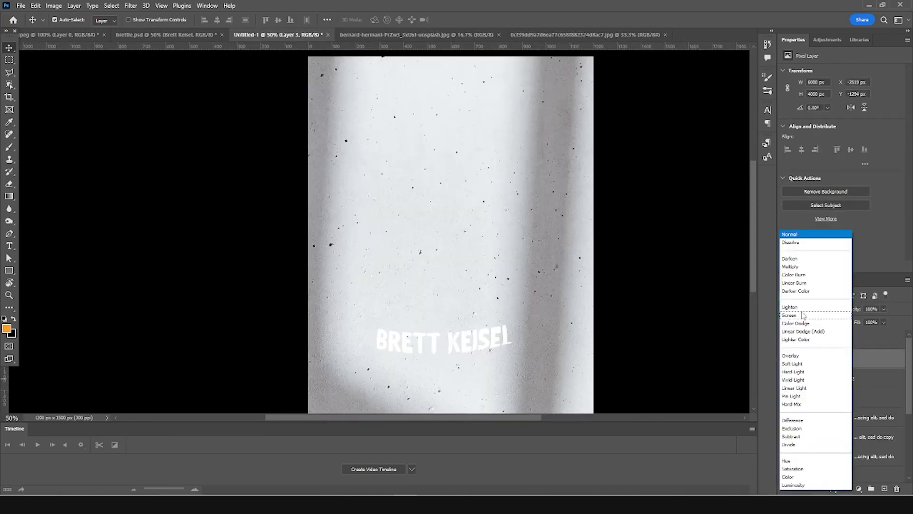
pyautogui.click(798, 364)
pyautogui.moveTo(818, 362); pyautogui.dragTo(822, 334)
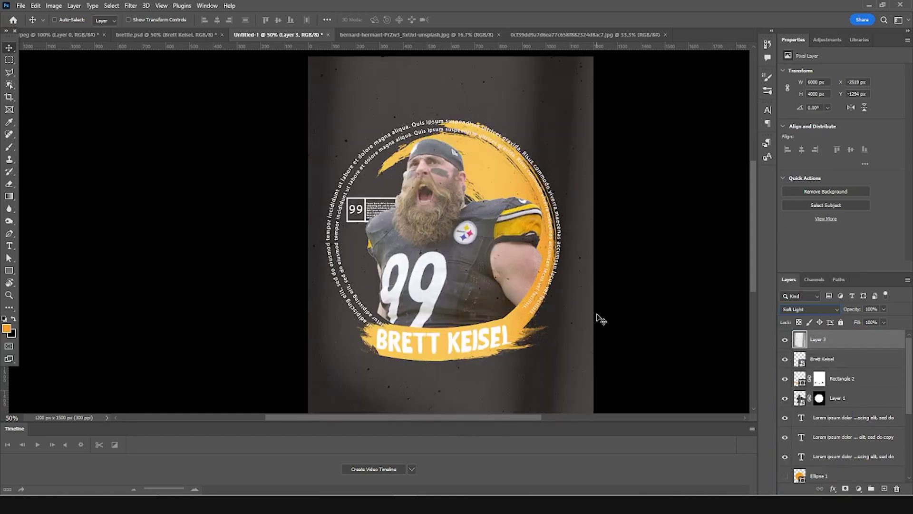
# Step: Scale the window-light layer to about 48%, rotate it about -12° and position its light patches diagonally across the canvas
pyautogui.hotkey('ctrl', '-')
pyautogui.hotkey('ctrl', 't')
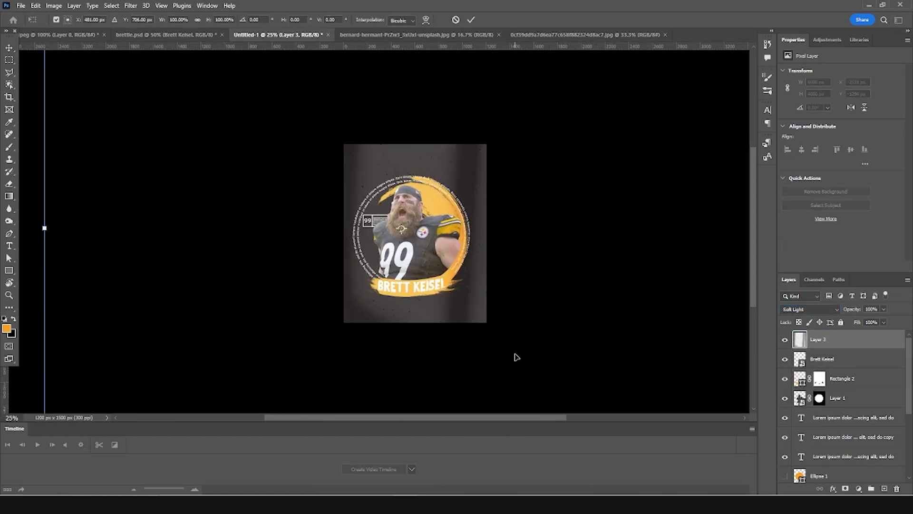
pyautogui.hotkey('ctrl', '-')
pyautogui.moveTo(633, 388); pyautogui.dragTo(507, 304)
pyautogui.moveTo(587, 291); pyautogui.dragTo(592, 259)
pyautogui.moveTo(420, 225); pyautogui.dragTo(432, 240)
pyautogui.press('Return')
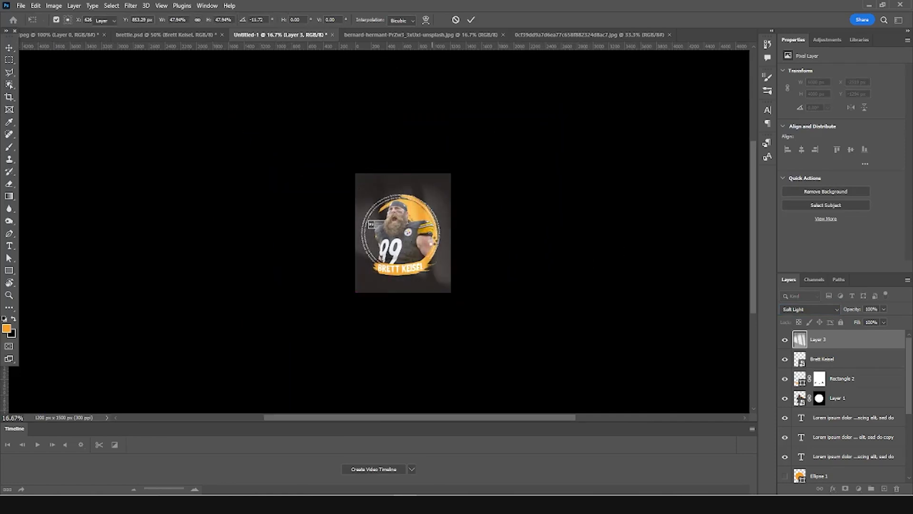
pyautogui.hotkey('ctrl', '+')
pyautogui.hotkey('ctrl', '+')
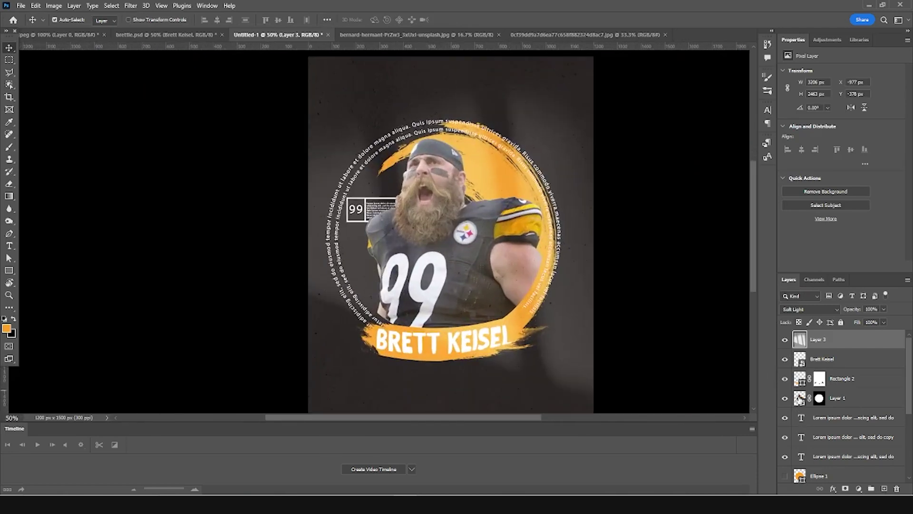
# Step: Apply the Camera Raw Filter to the player layer with Contrast +7, Highlights -100 and Shadows +29
pyautogui.click(801, 401)
pyautogui.click(131, 6)
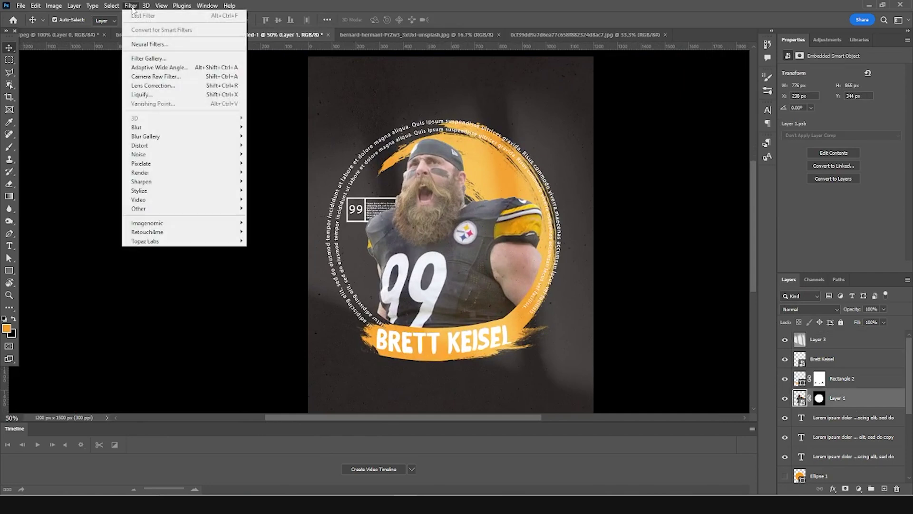
pyautogui.click(151, 77)
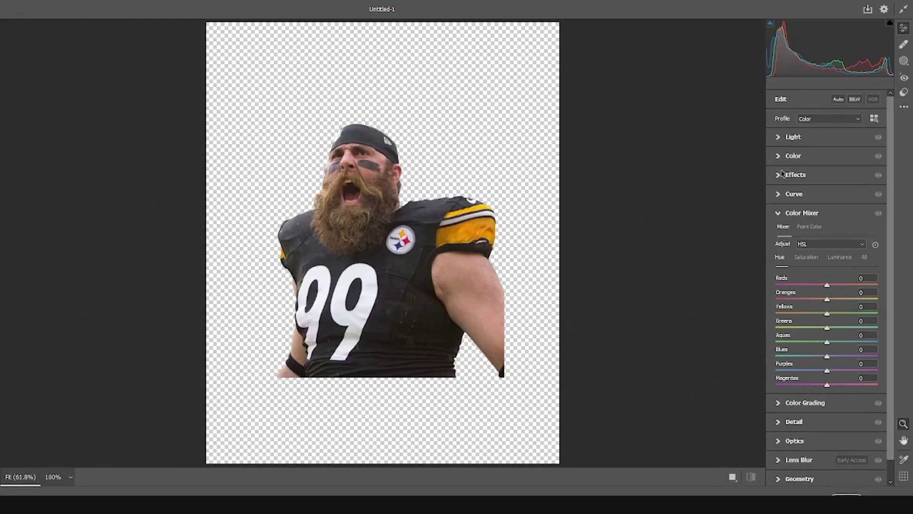
pyautogui.click(781, 137)
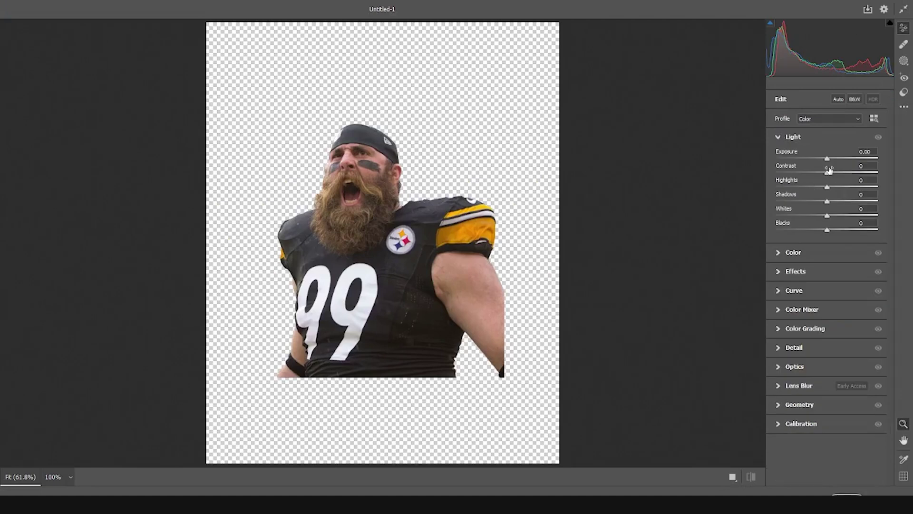
pyautogui.moveTo(827, 201); pyautogui.dragTo(769, 190)
pyautogui.moveTo(827, 173); pyautogui.dragTo(830, 173)
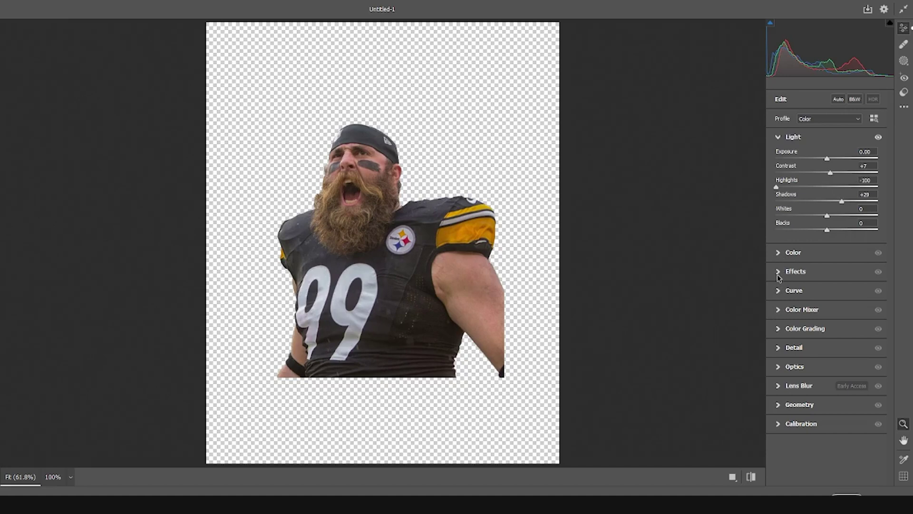
# Step: Set the player's Texture to +33 and Clarity to +83, then set Exposure to +0.30 and Shadows to +81
pyautogui.click(778, 272)
pyautogui.moveTo(828, 210); pyautogui.dragTo(844, 196)
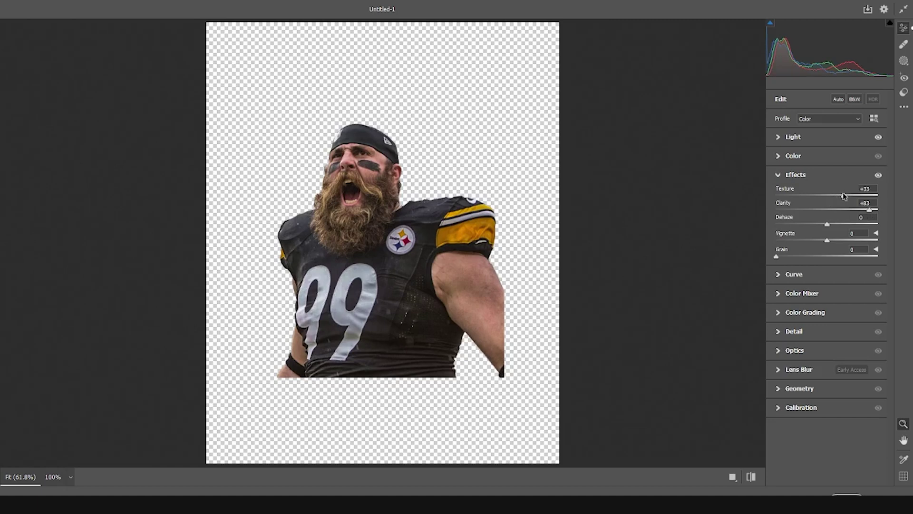
pyautogui.click(779, 138)
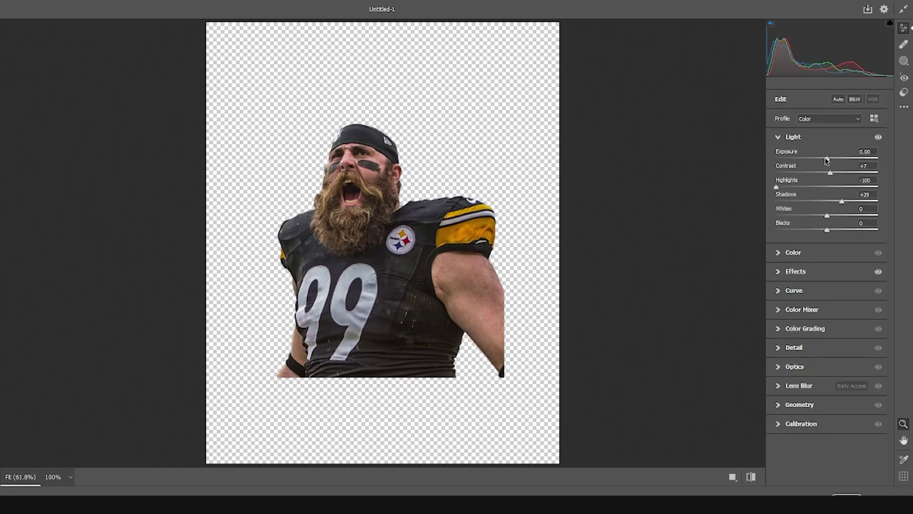
pyautogui.moveTo(829, 161); pyautogui.dragTo(832, 160)
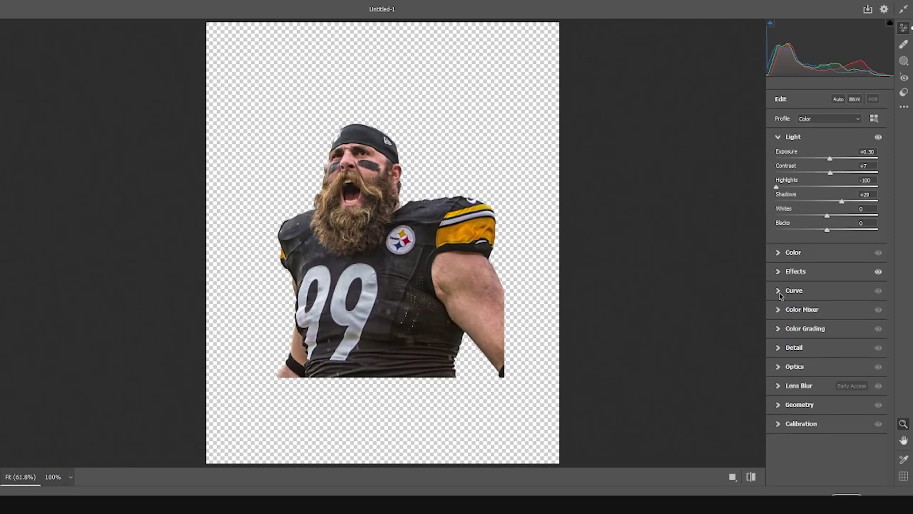
pyautogui.moveTo(853, 203); pyautogui.dragTo(870, 203)
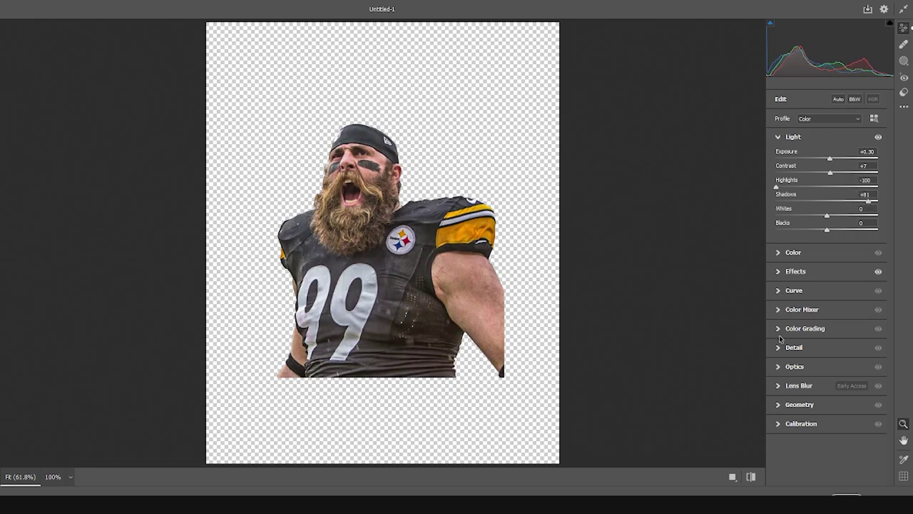
# Step: Set the player's Reds saturation to -18 and Oranges to -21, lower the Reds hue and apply the Camera Raw adjustments
pyautogui.click(780, 311)
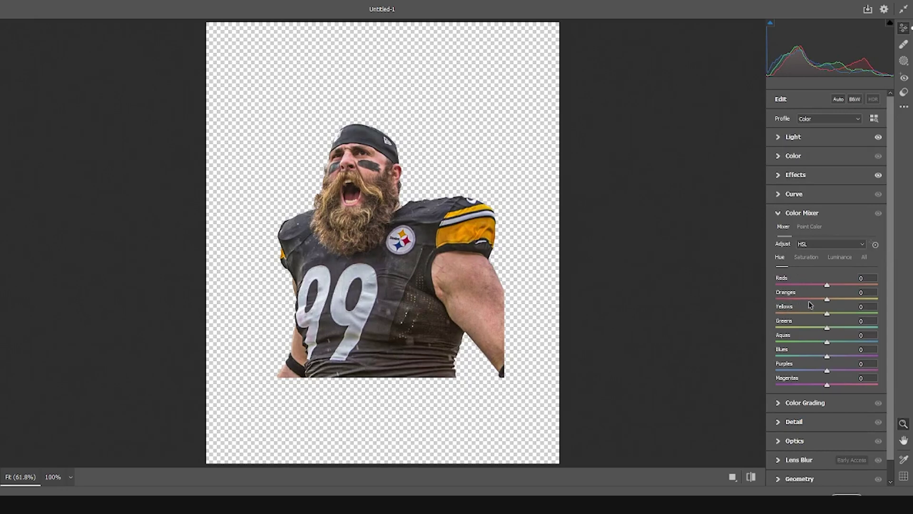
pyautogui.click(807, 260)
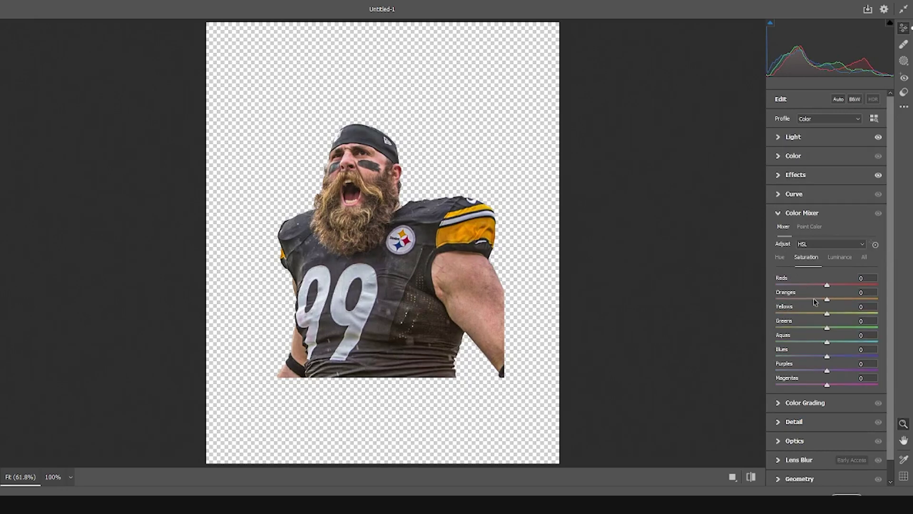
pyautogui.click(817, 299)
pyautogui.click(817, 284)
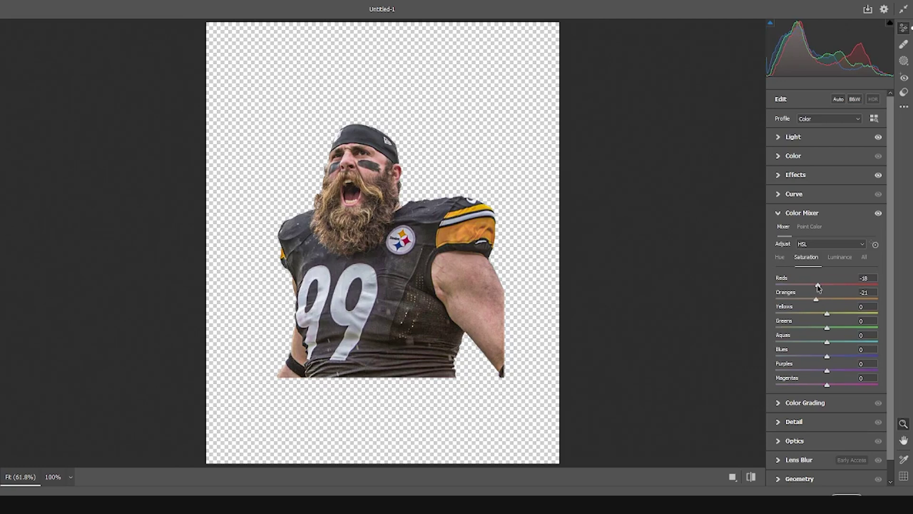
pyautogui.click(780, 257)
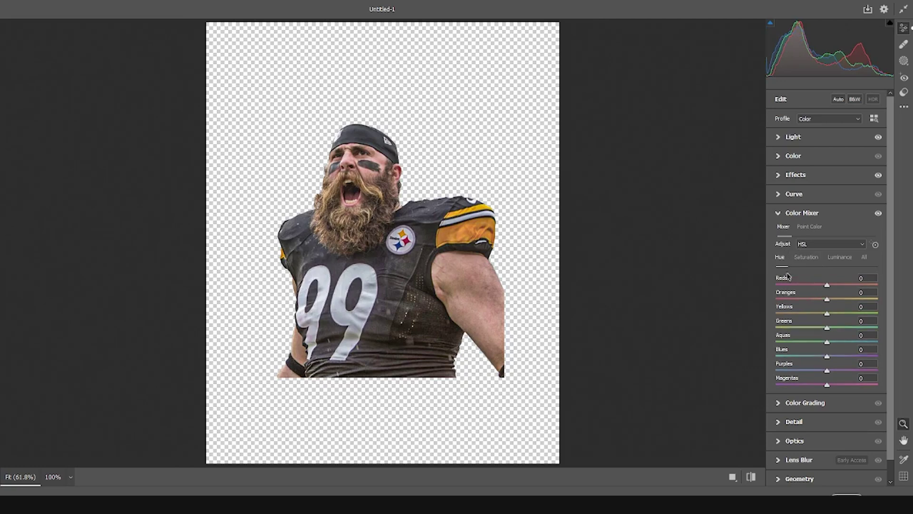
pyautogui.moveTo(805, 286); pyautogui.dragTo(801, 286)
pyautogui.click(840, 491)
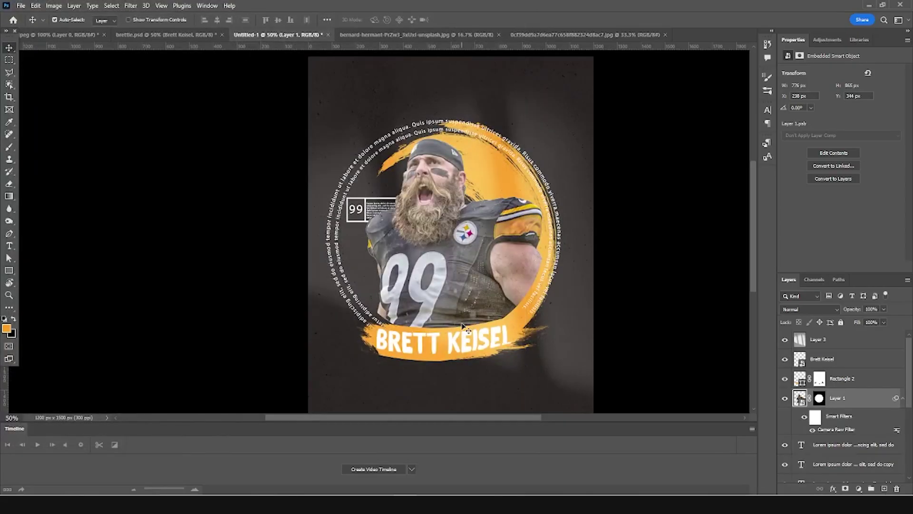
# Step: Add a Color Lookup adjustment above all layers and load the windycine2024.cube LUT into it
pyautogui.click(834, 347)
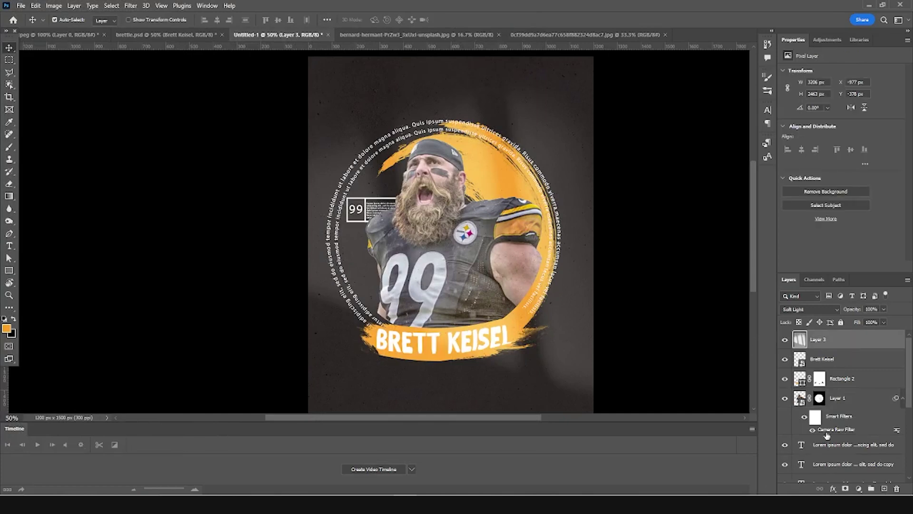
pyautogui.click(858, 490)
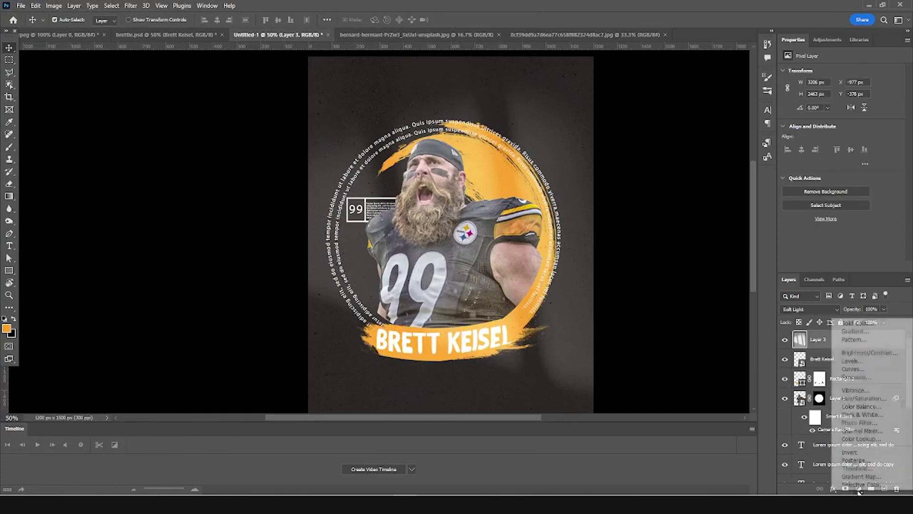
pyautogui.click(858, 439)
pyautogui.click(847, 74)
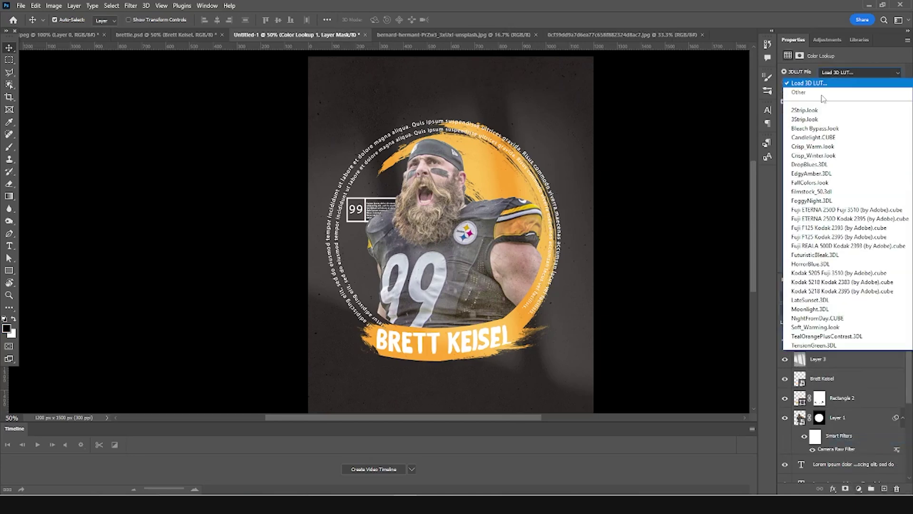
pyautogui.click(817, 84)
pyautogui.click(132, 69)
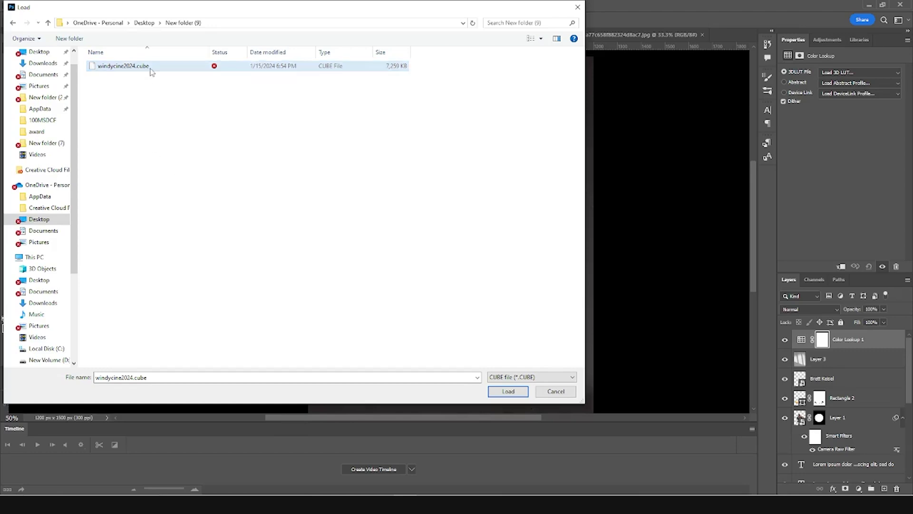
pyautogui.click(507, 391)
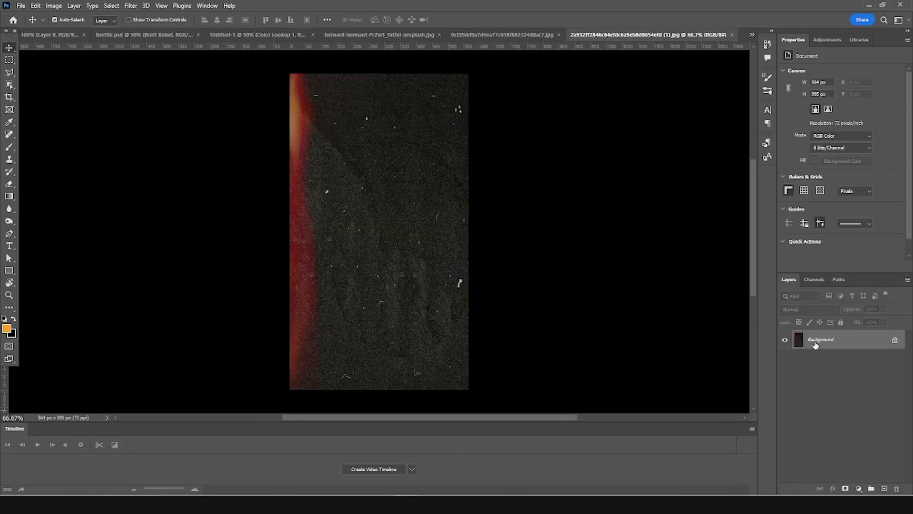
# Step: Bring the dark dusty film texture with the red light leak into the graphic and blend it with Screen
pyautogui.moveTo(815, 345); pyautogui.dragTo(503, 228)
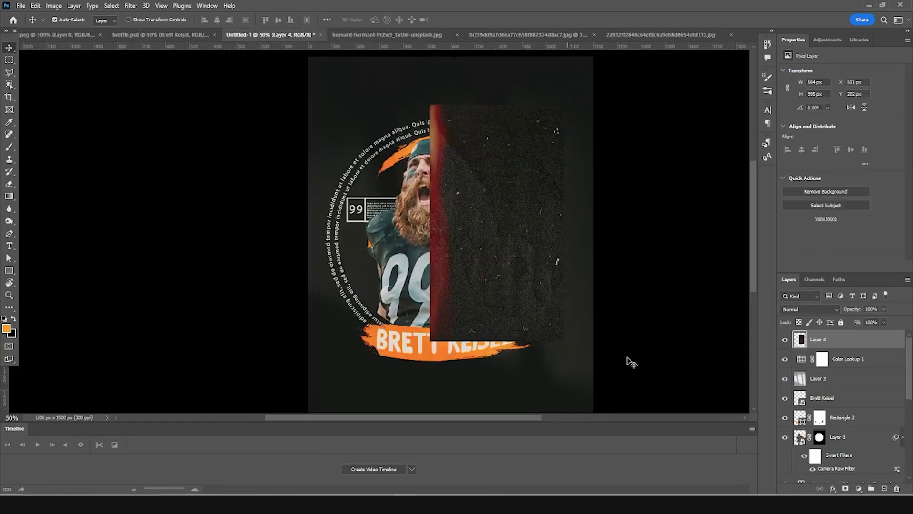
pyautogui.click(810, 310)
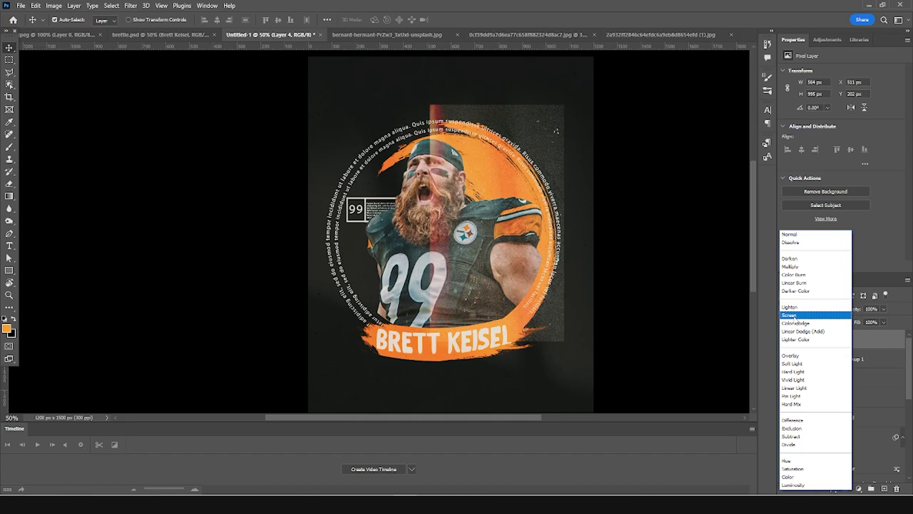
pyautogui.click(789, 315)
# Step: Scale the film texture layer up to about 229% and centre it so it covers the whole canvas
pyautogui.hotkey('ctrl', '-')
pyautogui.hotkey('ctrl', '-')
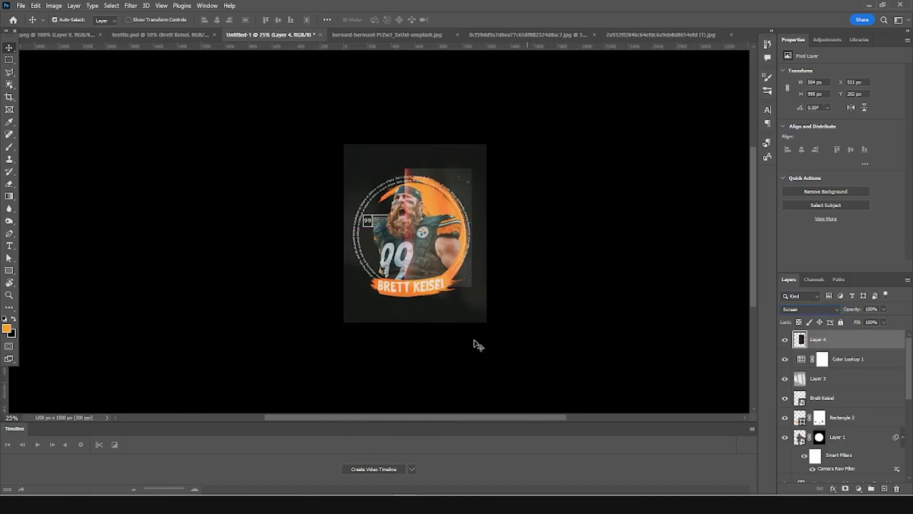
pyautogui.hotkey('ctrl', 't')
pyautogui.moveTo(472, 288); pyautogui.dragTo(455, 301)
pyautogui.moveTo(482, 360); pyautogui.dragTo(493, 378)
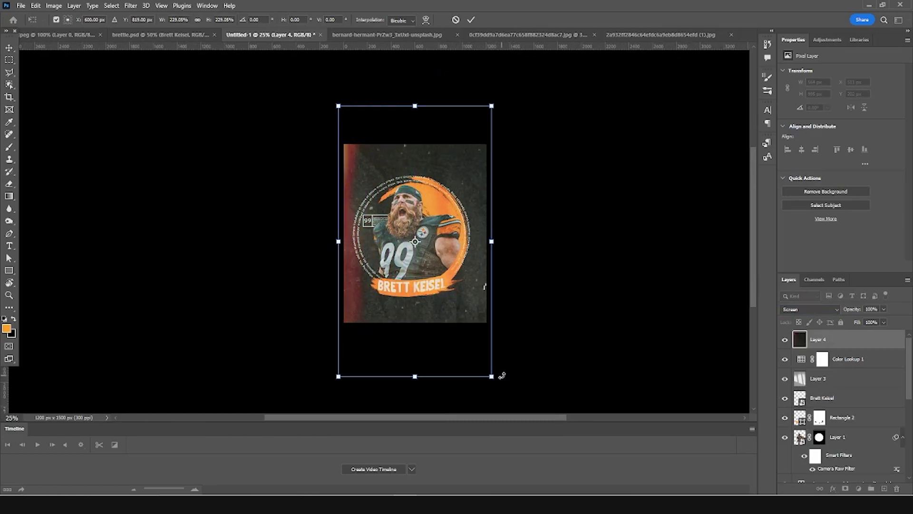
pyautogui.press('Return')
# Step: Lower the film texture layer's opacity to 38% and move it beneath the Color Lookup adjustment
pyautogui.click(883, 309)
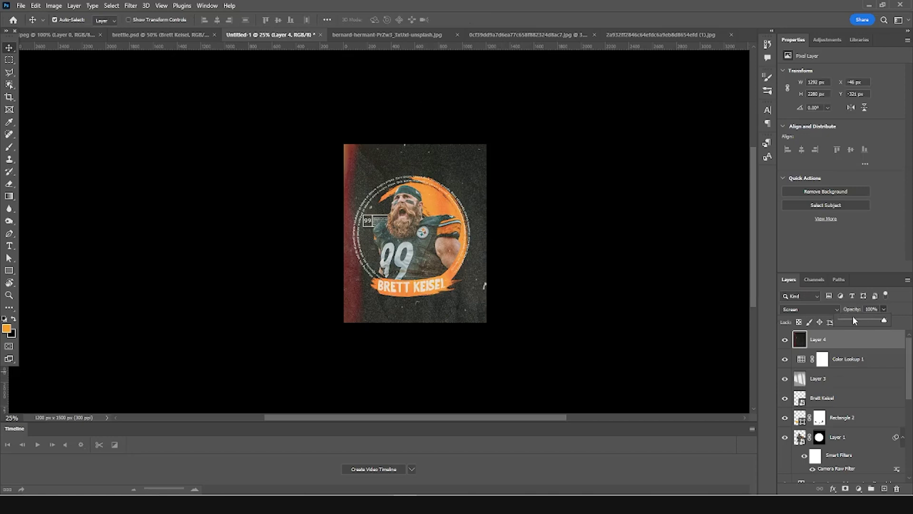
pyautogui.click(853, 320)
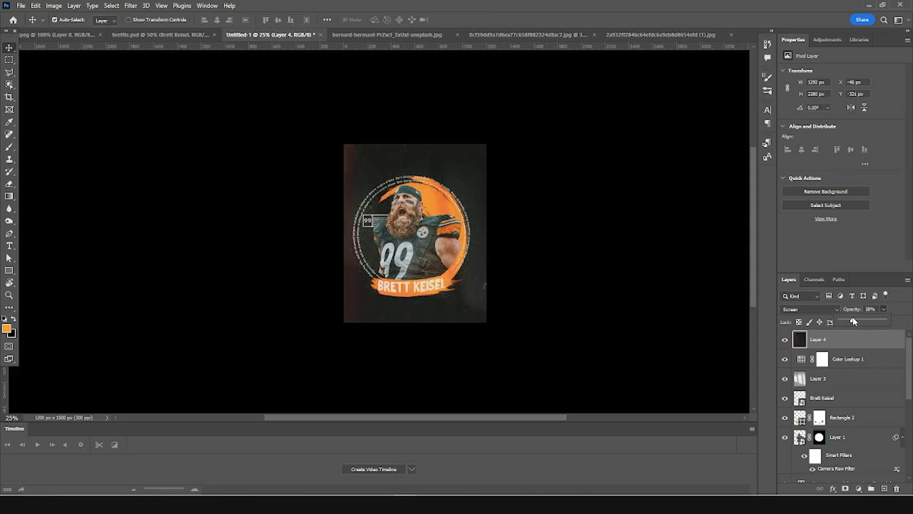
pyautogui.moveTo(802, 348); pyautogui.dragTo(798, 367)
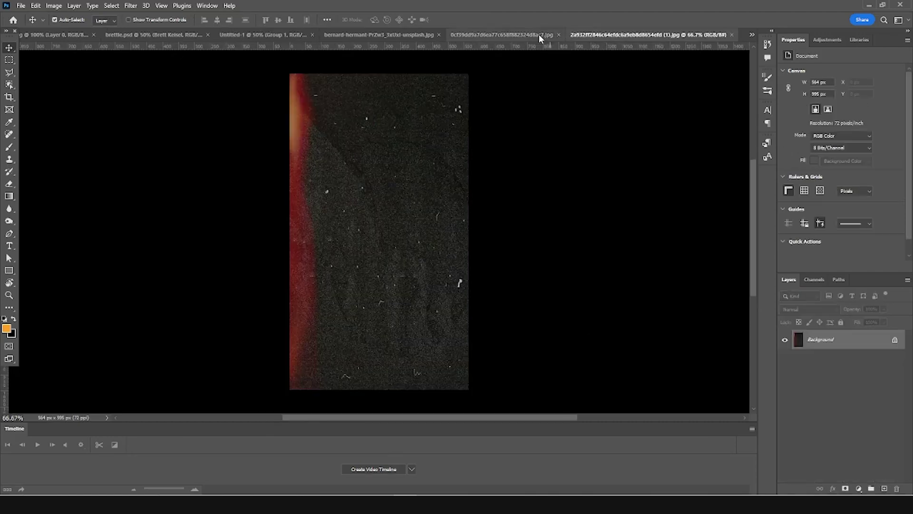
# Step: Bring the torn white barcode image into the graphic beneath the player layer and blend it with Screen
pyautogui.click(538, 34)
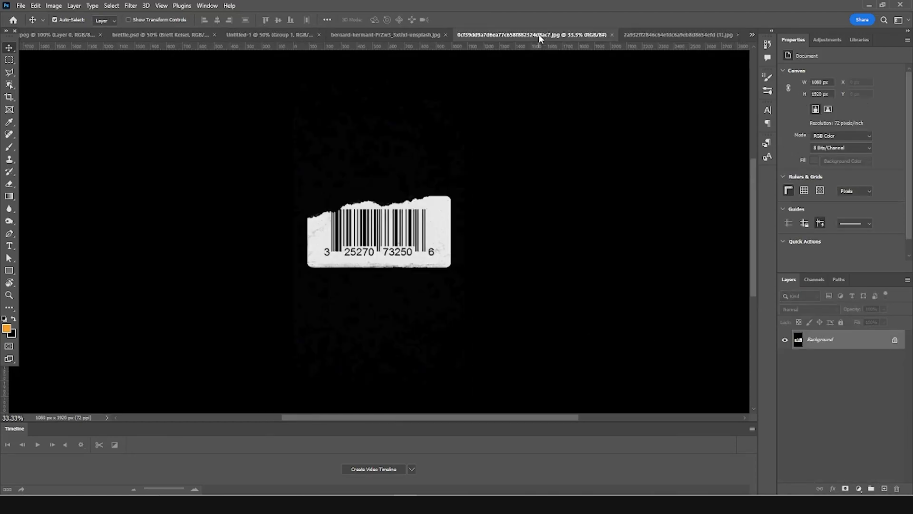
pyautogui.moveTo(431, 221); pyautogui.dragTo(386, 247)
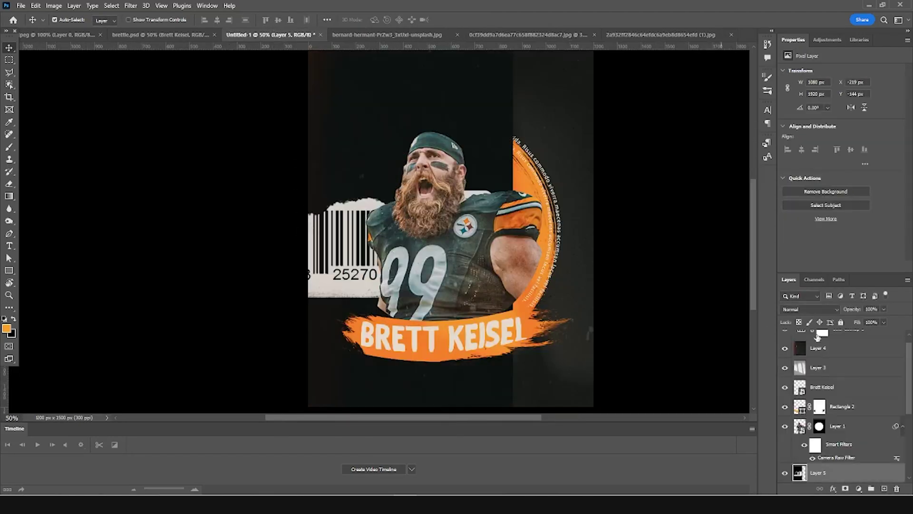
pyautogui.click(798, 309)
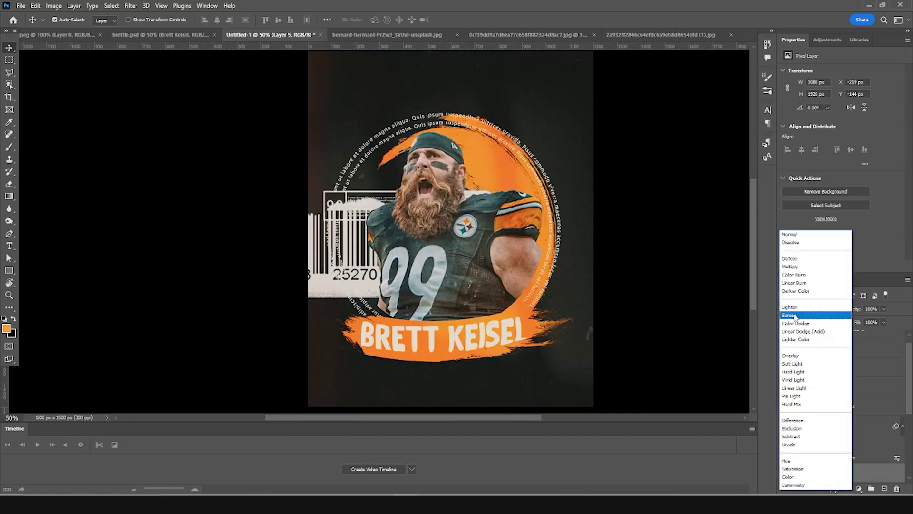
pyautogui.click(796, 316)
# Step: Scale the barcode layer down to about 75% and place it behind the player's orange-sleeved shoulder, running to the canvas's right edge
pyautogui.hotkey('ctrl', 't')
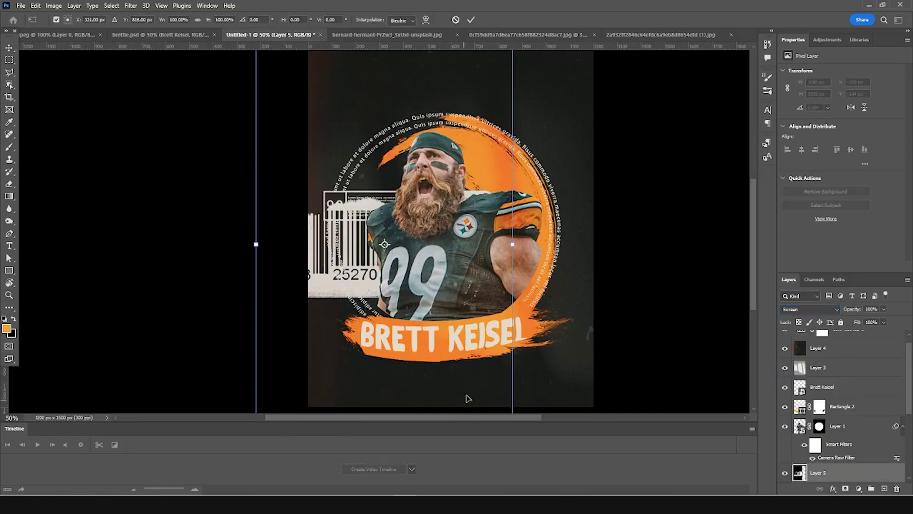
pyautogui.hotkey('ctrl', '-')
pyautogui.hotkey('ctrl', '-')
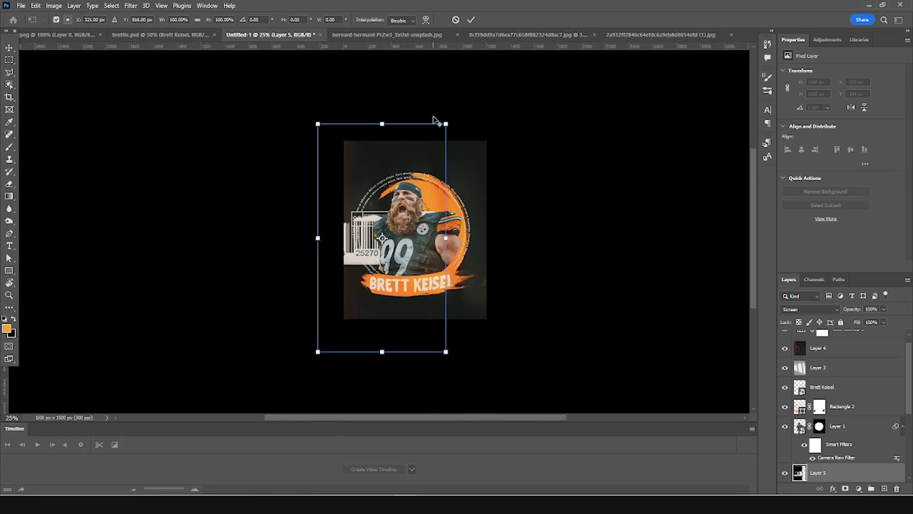
pyautogui.moveTo(442, 119); pyautogui.dragTo(418, 154)
pyautogui.moveTo(385, 252)
pyautogui.mouseDown()
pyautogui.moveTo(391, 270)
pyautogui.moveTo(383, 265)
pyautogui.mouseUp()
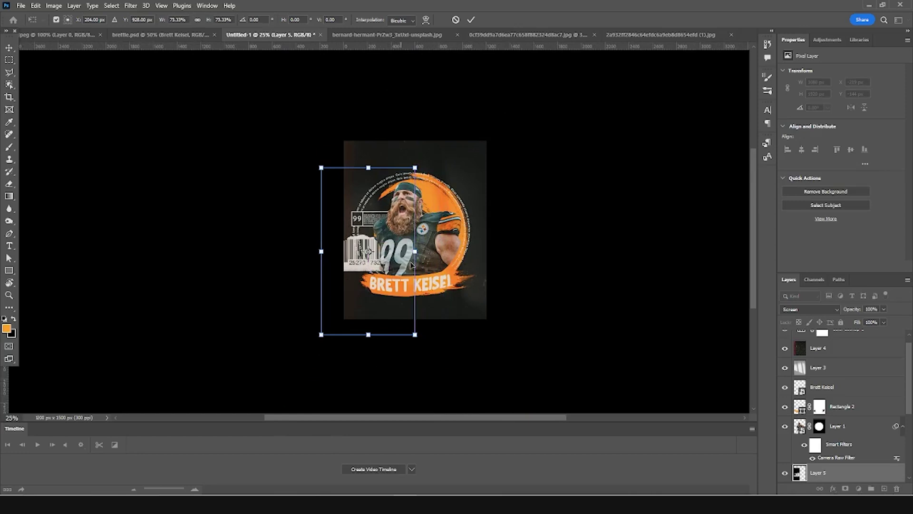
pyautogui.moveTo(435, 152); pyautogui.dragTo(414, 159)
pyautogui.moveTo(387, 260); pyautogui.dragTo(470, 225)
pyautogui.press('Return')
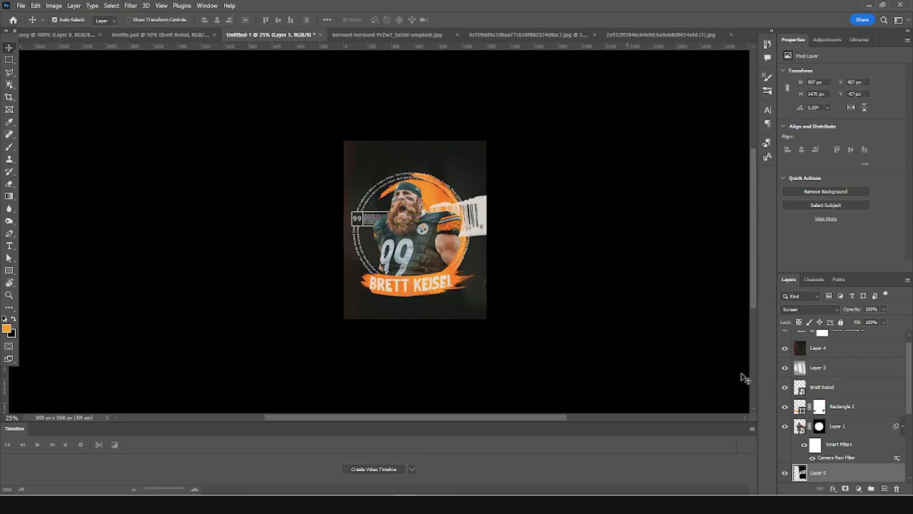
# Step: Duplicate the barcode, rotate the copy about 162°, scale it to about 63% and place it at the canvas's left edge above the 99 box
pyautogui.hotkey('ctrl', 'j')
pyautogui.hotkey('ctrl', 't')
pyautogui.moveTo(501, 206); pyautogui.dragTo(440, 266)
pyautogui.moveTo(468, 218); pyautogui.dragTo(333, 274)
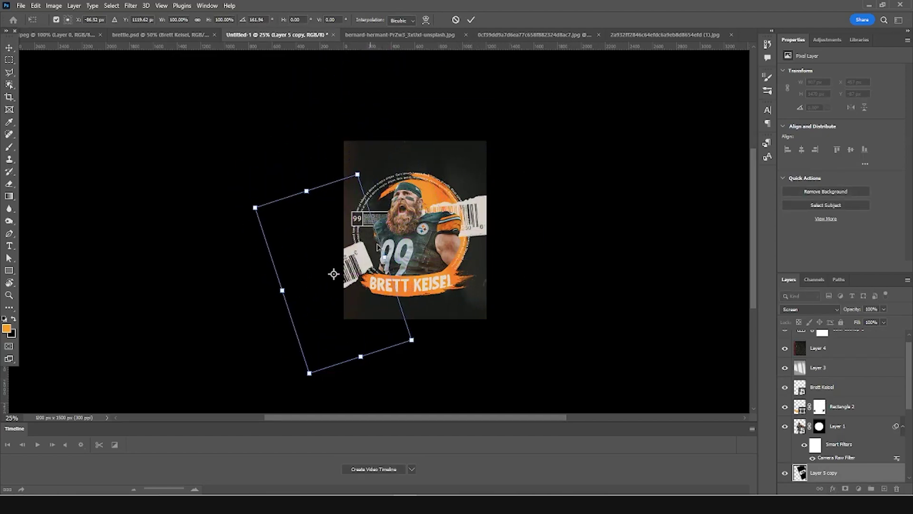
pyautogui.moveTo(357, 174); pyautogui.dragTo(348, 211)
pyautogui.moveTo(356, 268); pyautogui.dragTo(357, 199)
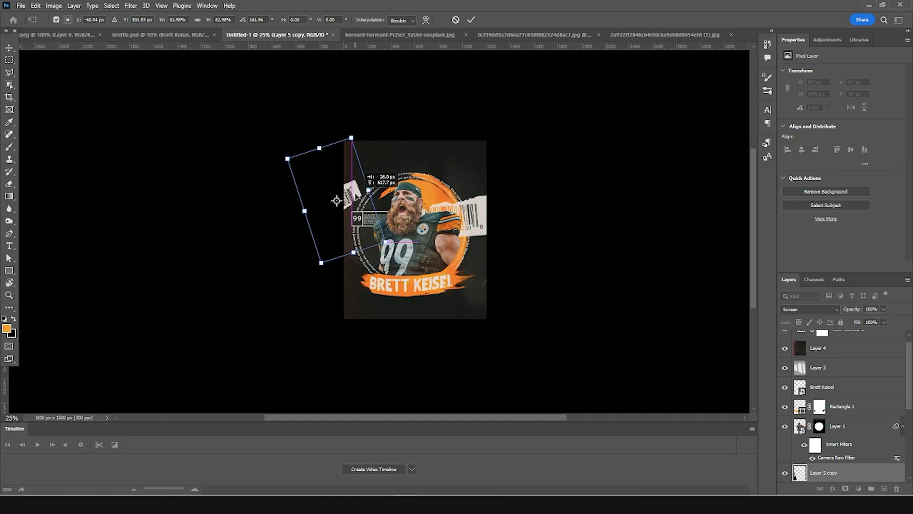
pyautogui.press('Return')
# Step: Duplicate the orange brush swirl on Layer 2 and enlarge the copy to about 1426 × 1859 px so it spreads across the canvas
pyautogui.hotkey('ctrl', '+')
pyautogui.hotkey('ctrl', '+')
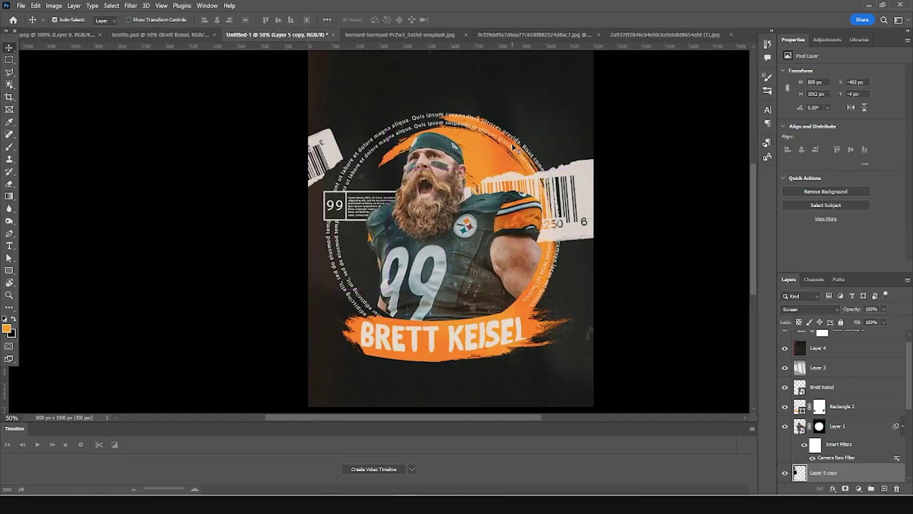
pyautogui.click(513, 148)
pyautogui.scroll(-5, 798, 420)
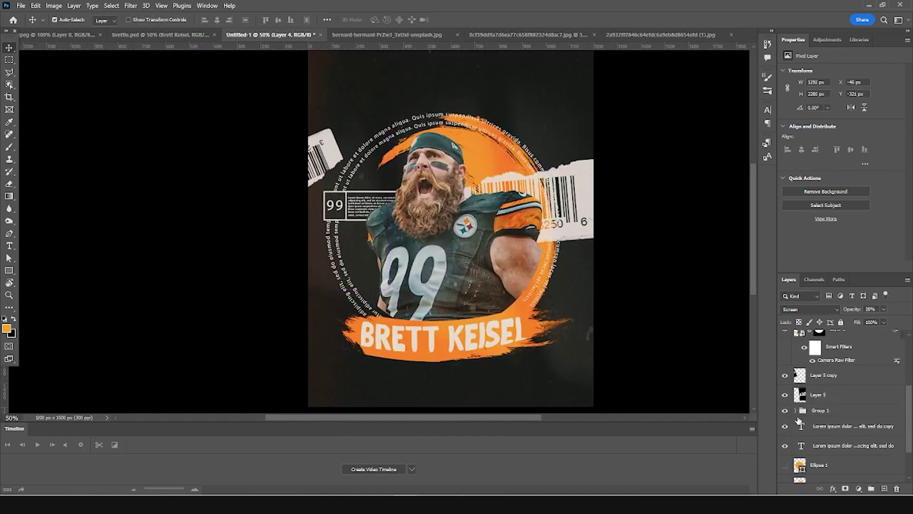
pyautogui.scroll(-2, 804, 448)
pyautogui.click(809, 448)
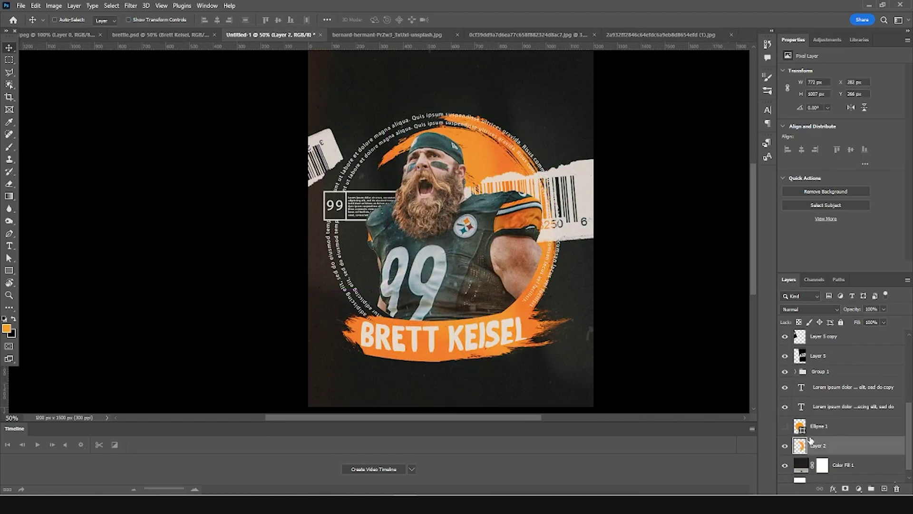
pyautogui.hotkey('ctrl', 'j')
pyautogui.hotkey('ctrl', 't')
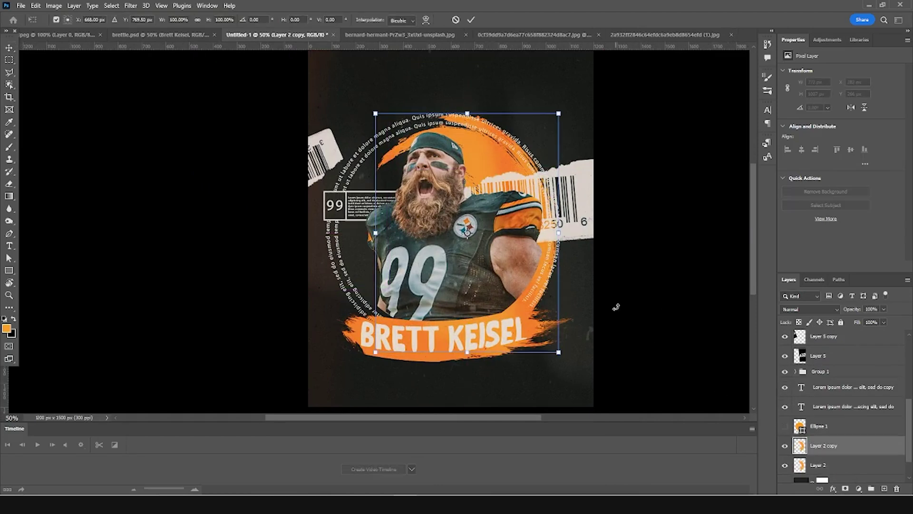
pyautogui.hotkey('ctrl', '-')
pyautogui.moveTo(498, 317); pyautogui.dragTo(571, 367)
pyautogui.press('Return')
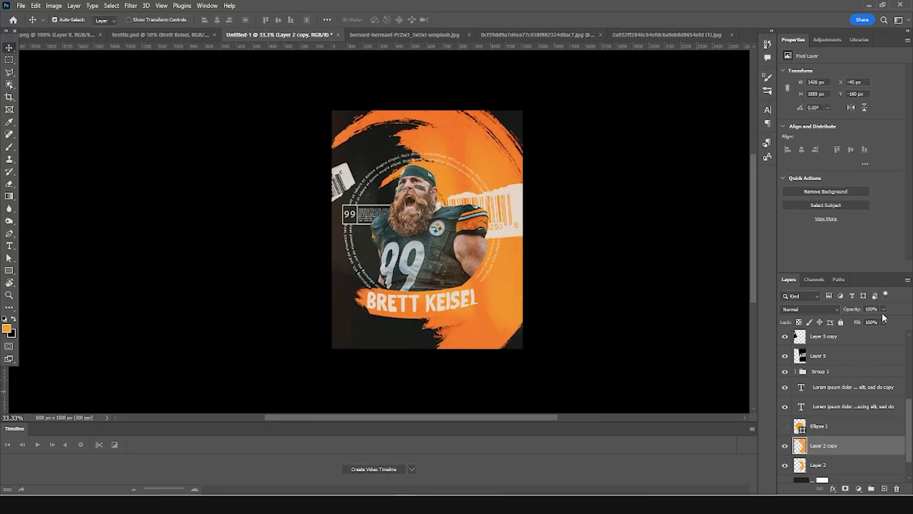
# Step: Lower the enlarged swirl copy's opacity to 11%
pyautogui.click(883, 309)
pyautogui.click(845, 321)
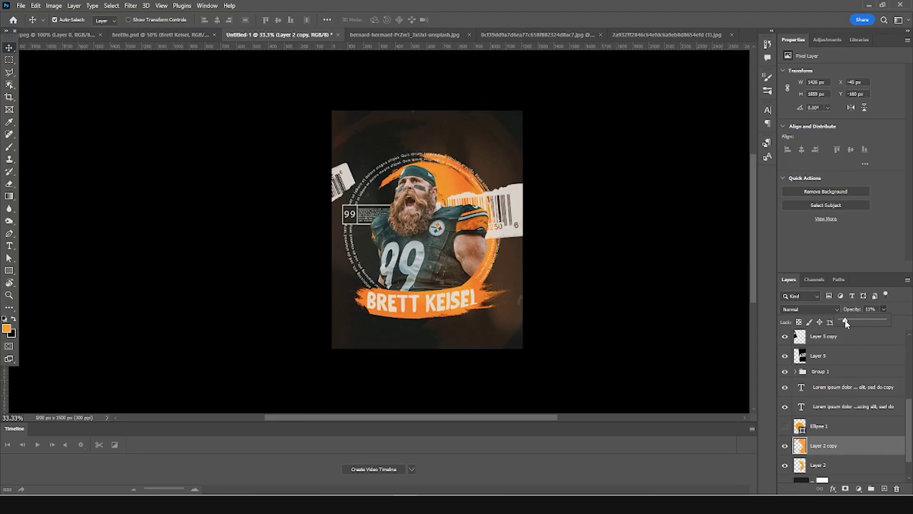
pyautogui.moveTo(843, 321); pyautogui.dragTo(845, 321)
# Step: Add a Color Overlay in pale greyish pink #c6b4b4 to the enlarged swirl copy
pyautogui.click(834, 490)
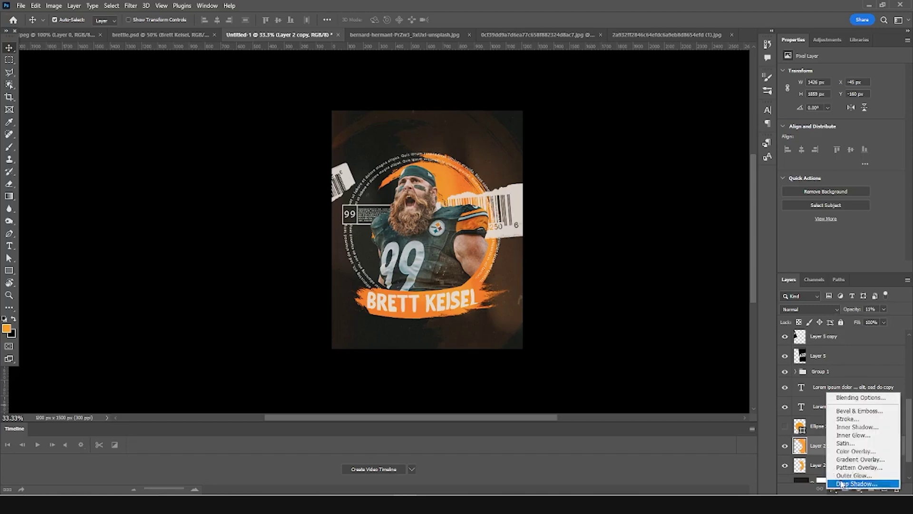
pyautogui.click(839, 452)
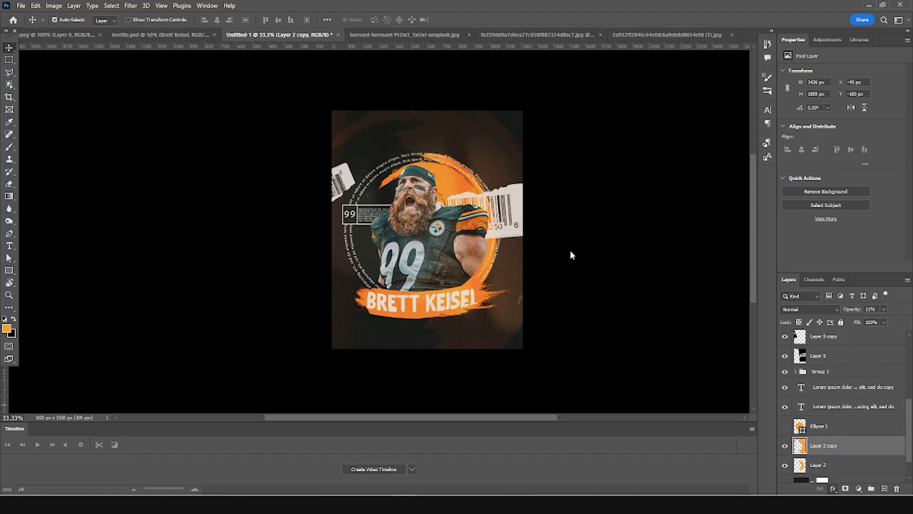
pyautogui.click(765, 178)
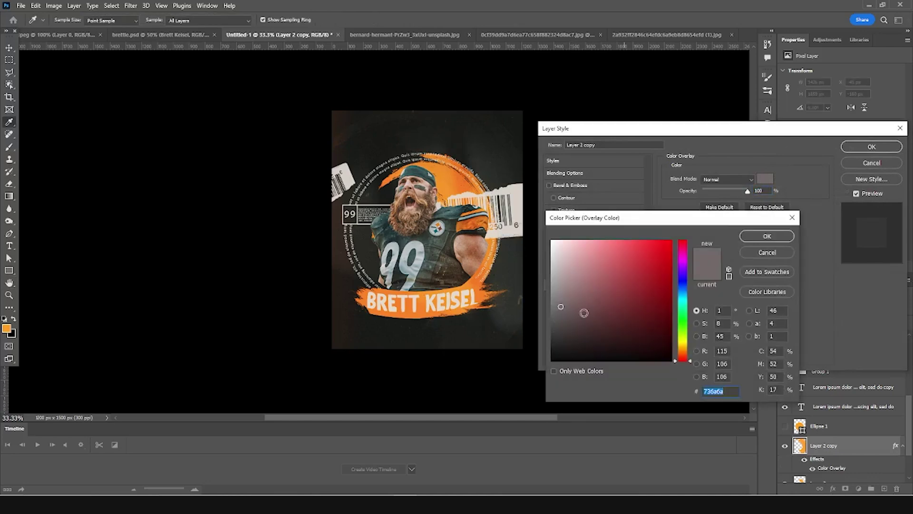
pyautogui.moveTo(558, 295)
pyautogui.mouseDown()
pyautogui.moveTo(563, 340)
pyautogui.moveTo(561, 267)
pyautogui.mouseUp()
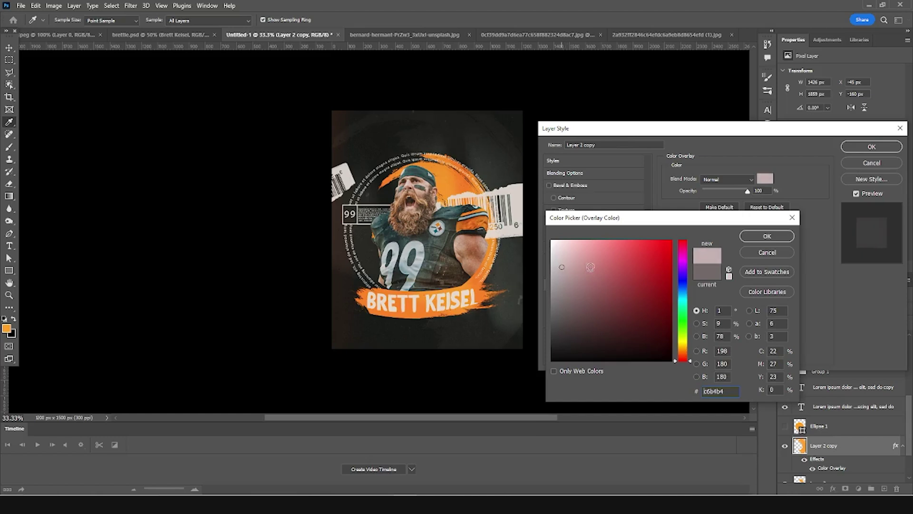
pyautogui.click(765, 239)
pyautogui.click(885, 147)
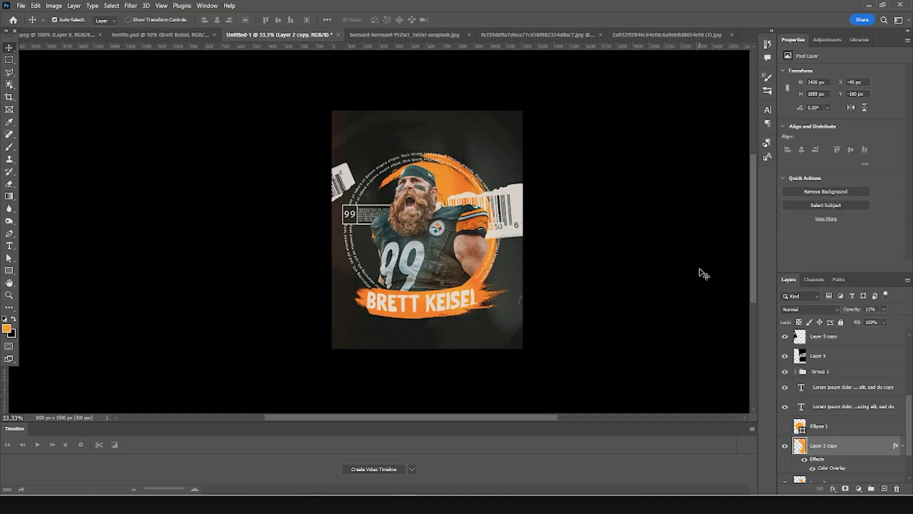
# Step: Stamp all visible layers into a new layer above the Color Lookup and apply Motion Blur with a 20° angle and 204-pixel distance
pyautogui.scroll(5, 820, 380)
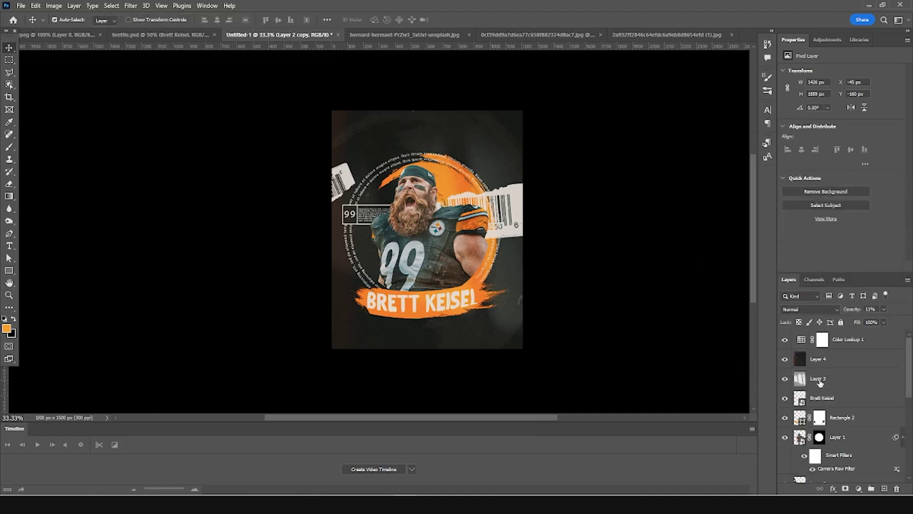
pyautogui.click(803, 342)
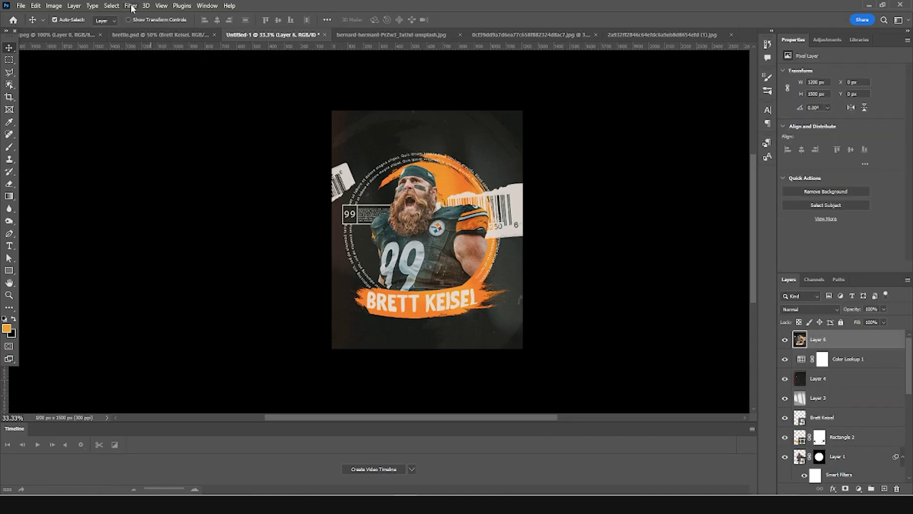
pyautogui.click(131, 6)
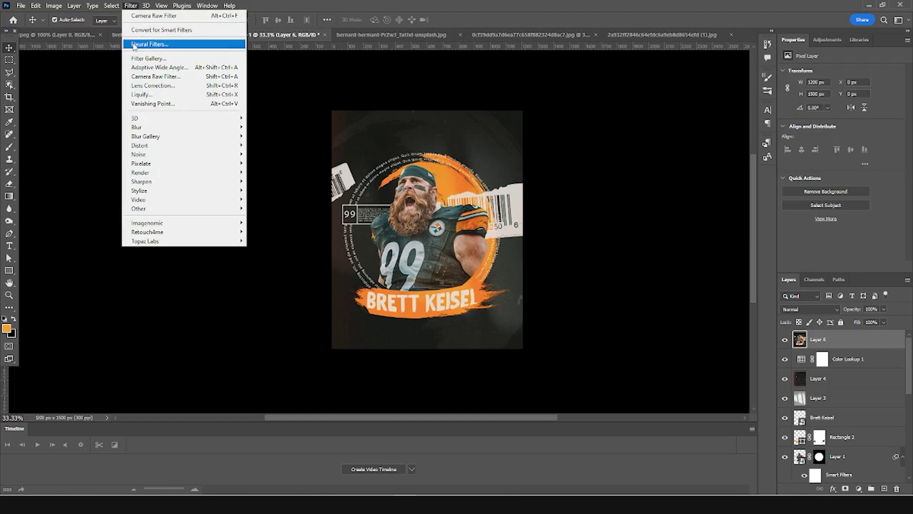
pyautogui.moveTo(142, 130)
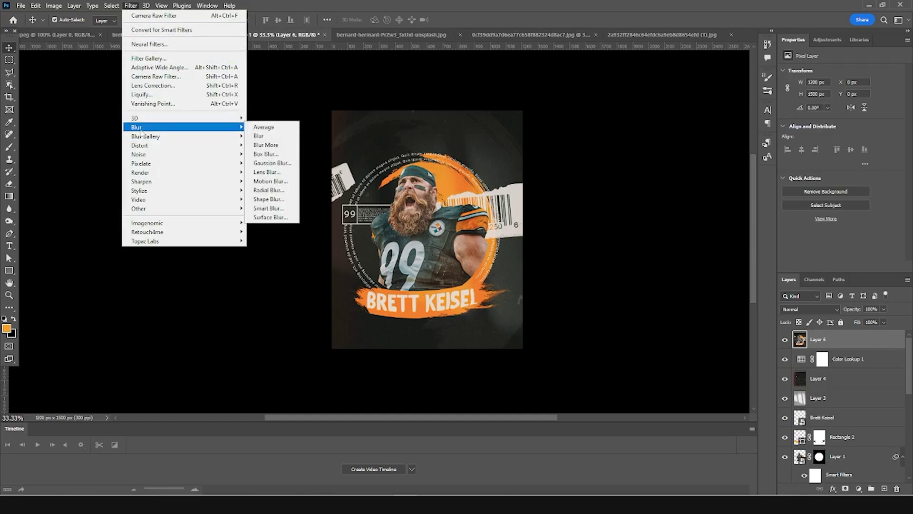
pyautogui.click(269, 181)
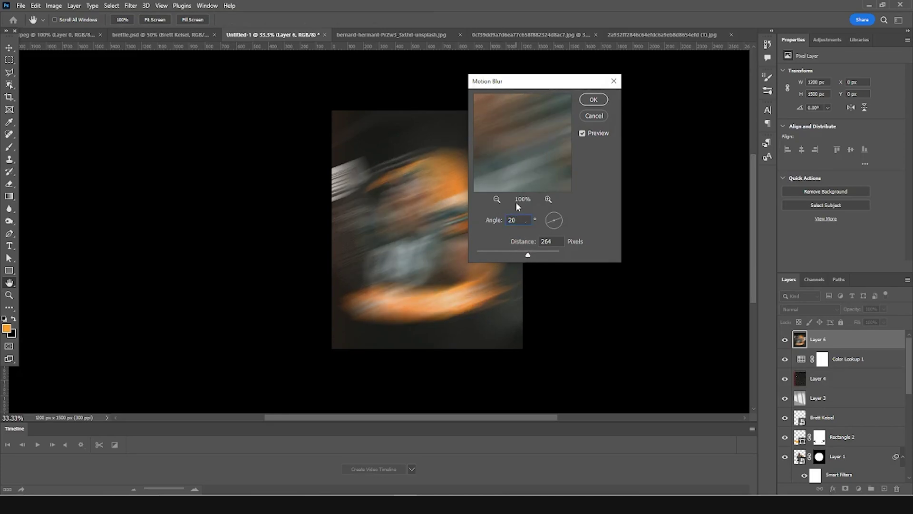
pyautogui.press('Tab')
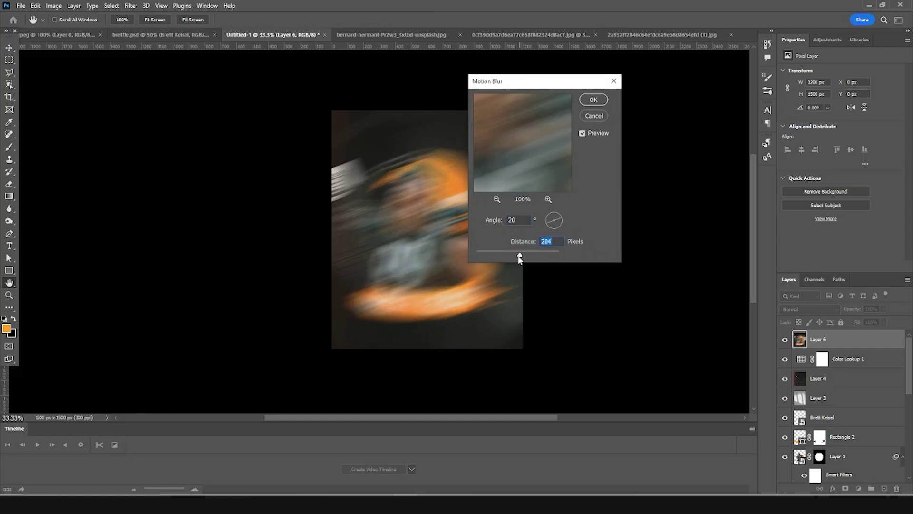
pyautogui.click(594, 100)
# Step: Blend the motion-blurred layer with Screen and give it a layer mask
pyautogui.click(804, 310)
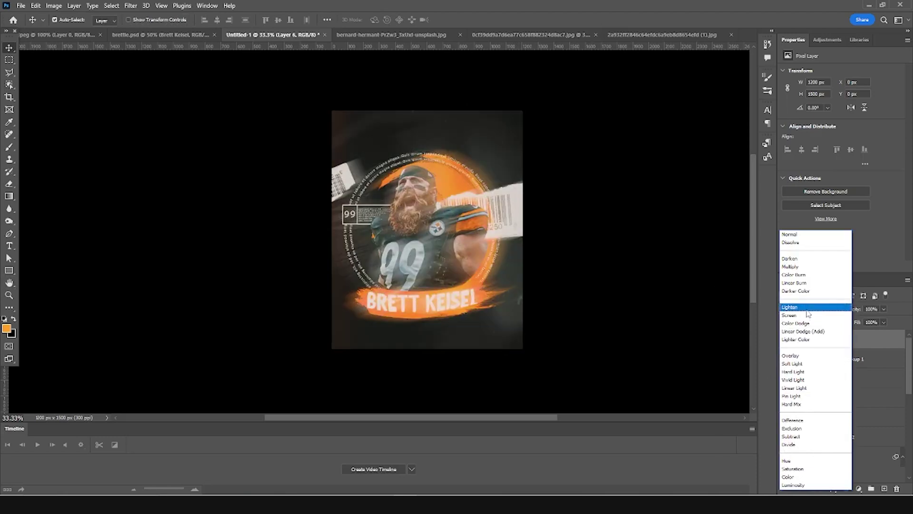
pyautogui.hotkey('ctrl', '+')
pyautogui.click(804, 315)
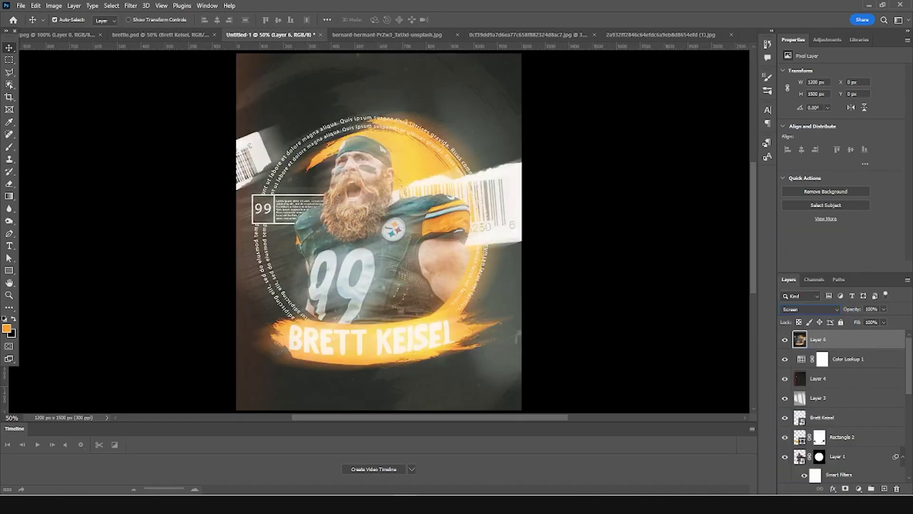
pyautogui.click(846, 489)
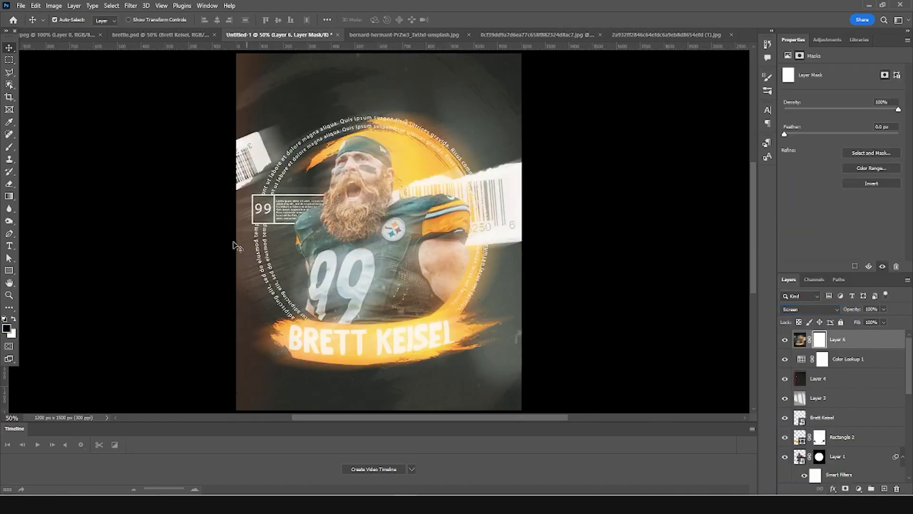
# Step: Paint black on the blurred layer's mask with a soft brush of about 500 px to clear the glow from the player and parts of the background
pyautogui.press('b')
pyautogui.click(68, 19)
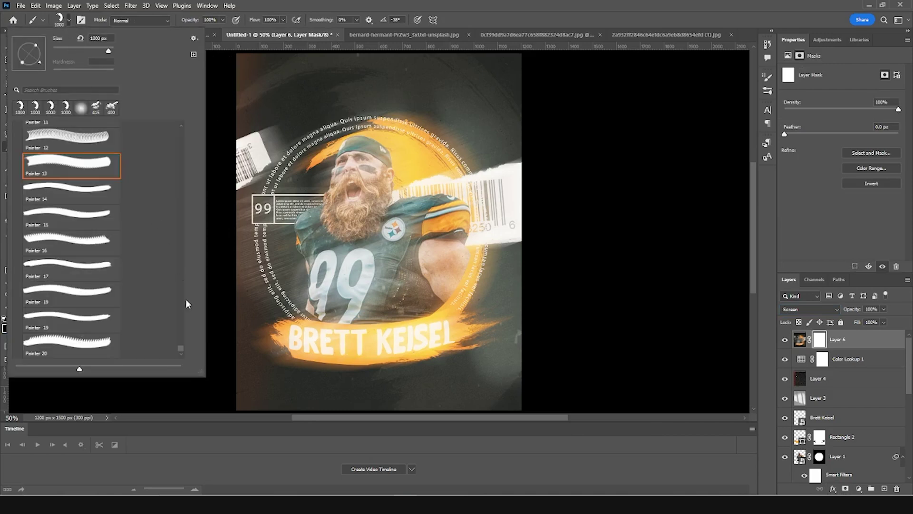
pyautogui.moveTo(182, 350); pyautogui.dragTo(181, 131)
pyautogui.doubleClick(87, 148)
pyautogui.press('[')
pyautogui.press('[')
pyautogui.press('[')
pyautogui.press('[')
pyautogui.moveTo(358, 144)
pyautogui.mouseDown()
pyautogui.moveTo(334, 204)
pyautogui.moveTo(339, 225)
pyautogui.moveTo(389, 236)
pyautogui.moveTo(336, 285)
pyautogui.moveTo(469, 229)
pyautogui.mouseUp()
pyautogui.press('[')
pyautogui.click(280, 318)
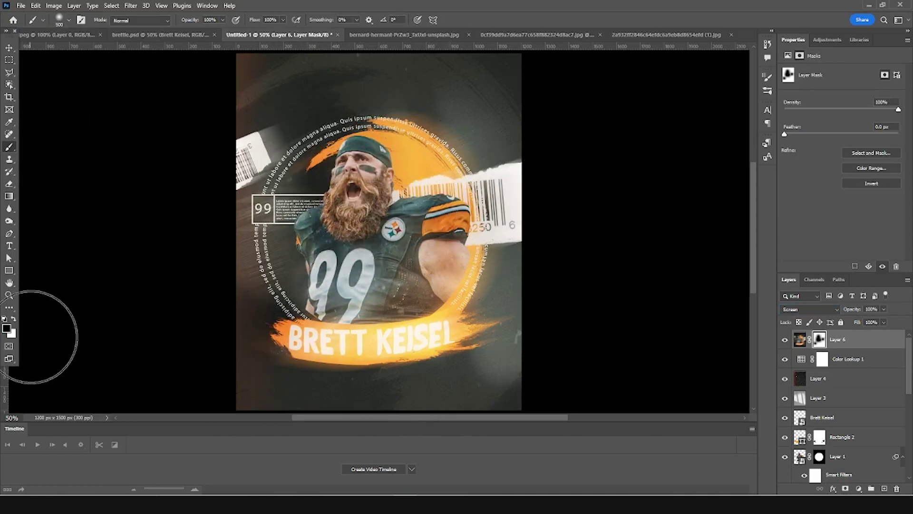
pyautogui.click(448, 400)
pyautogui.moveTo(575, 122)
pyautogui.mouseDown()
pyautogui.moveTo(521, 84)
pyautogui.moveTo(305, 127)
pyautogui.moveTo(346, 72)
pyautogui.moveTo(136, 126)
pyautogui.mouseUp()
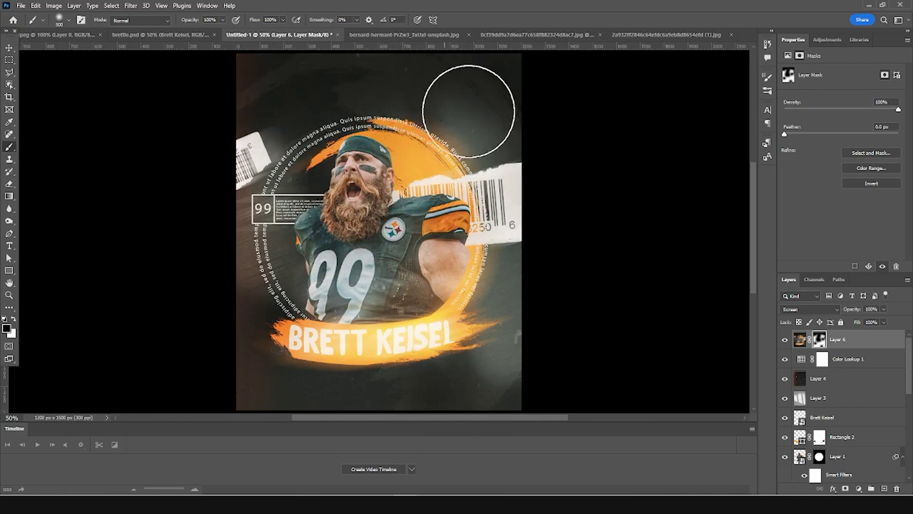
# Step: Stamp all visible layers into a new top layer and start Iris Blur with a tilted focus ellipse over the banner's right end
pyautogui.click(799, 339)
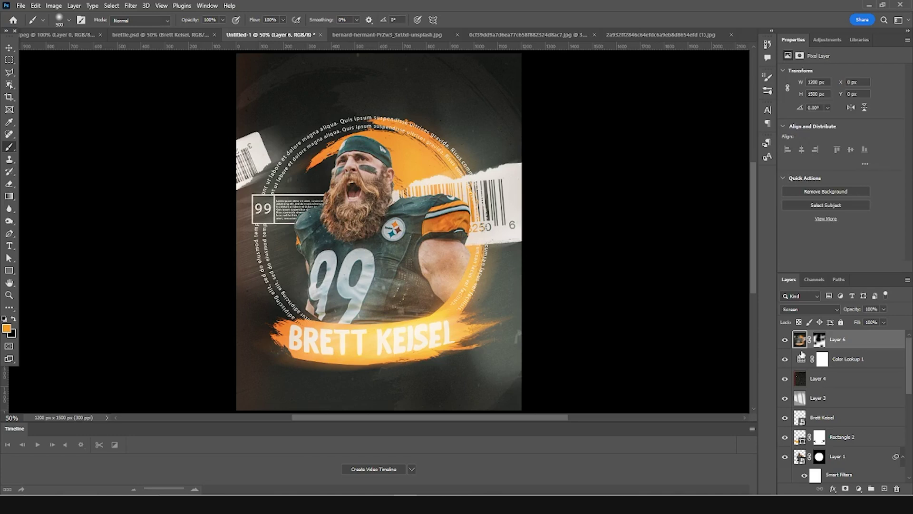
pyautogui.hotkey('ctrl', 'shift', 'alt', 'e')
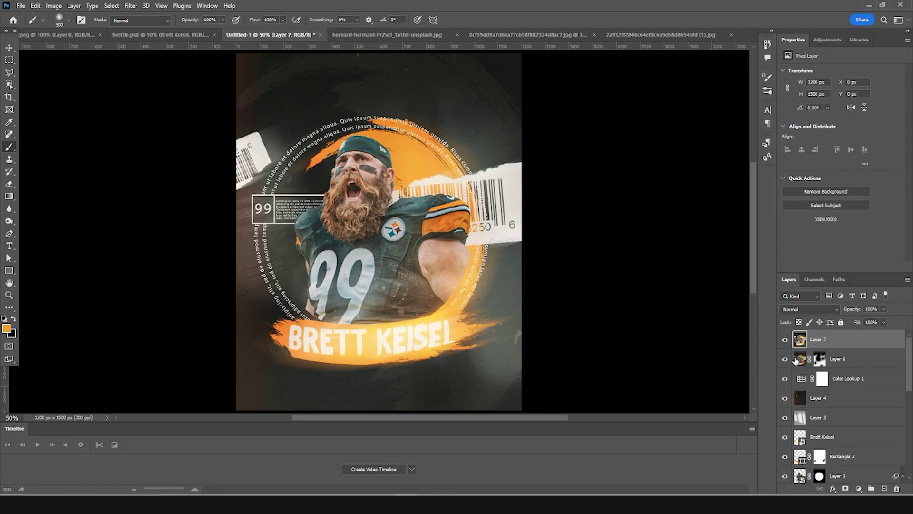
pyautogui.click(130, 5)
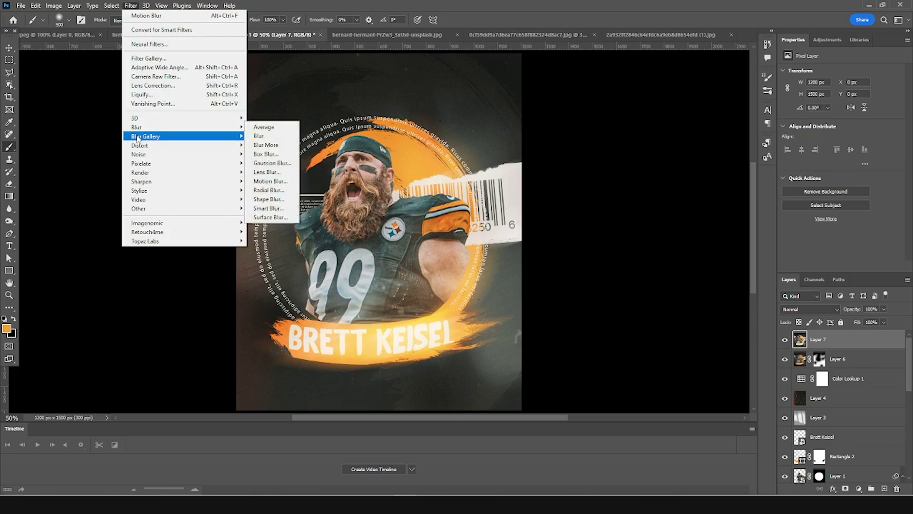
pyautogui.moveTo(150, 137)
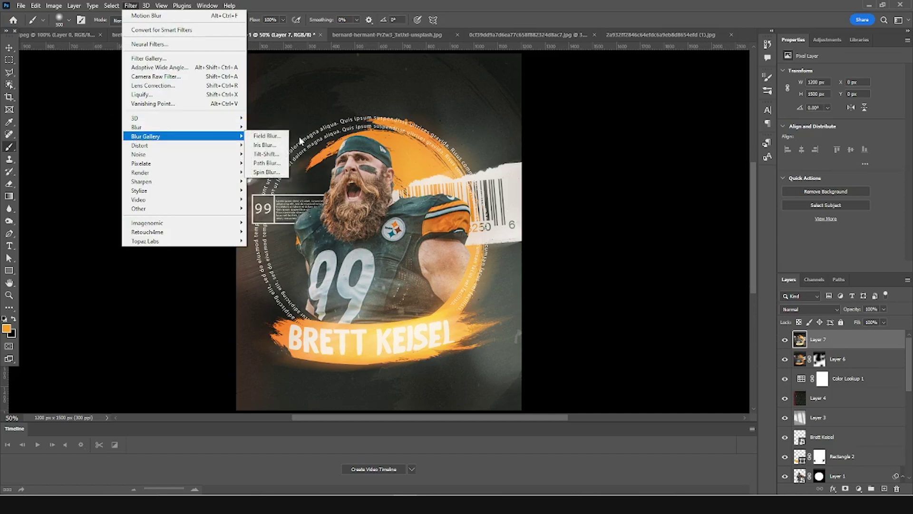
pyautogui.click(265, 145)
pyautogui.moveTo(358, 231); pyautogui.dragTo(248, 164)
pyautogui.moveTo(263, 317); pyautogui.dragTo(246, 248)
pyautogui.moveTo(326, 223); pyautogui.dragTo(513, 384)
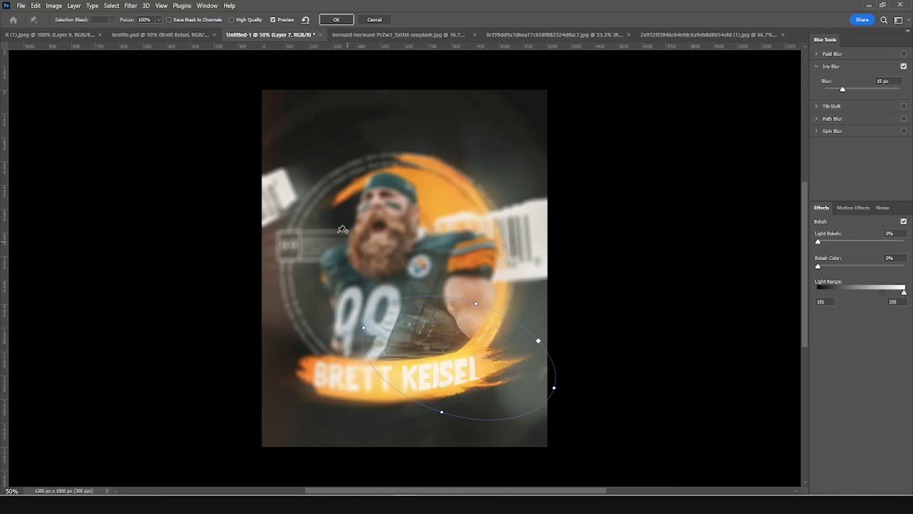
# Step: Add Iris Blur focus pins on the face, arm, jersey number, cap, upper-right text ring and left part of the name banner
pyautogui.click(370, 202)
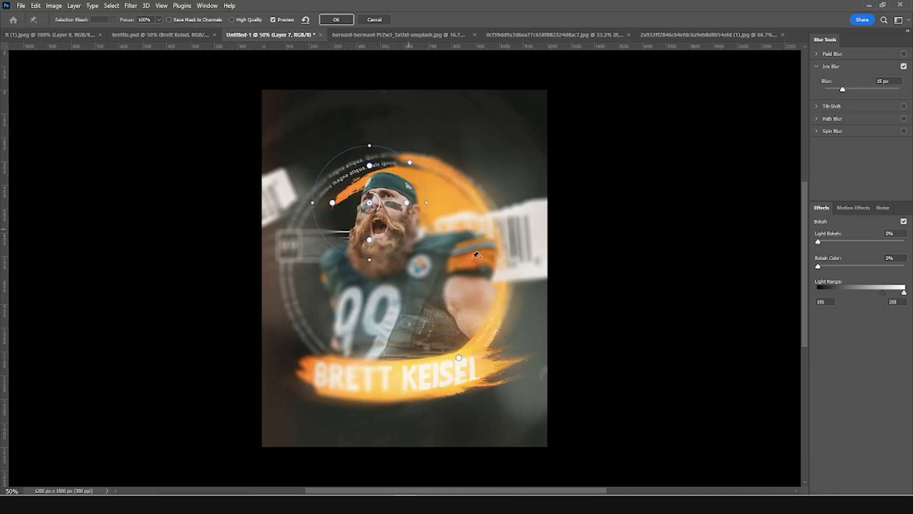
pyautogui.click(482, 282)
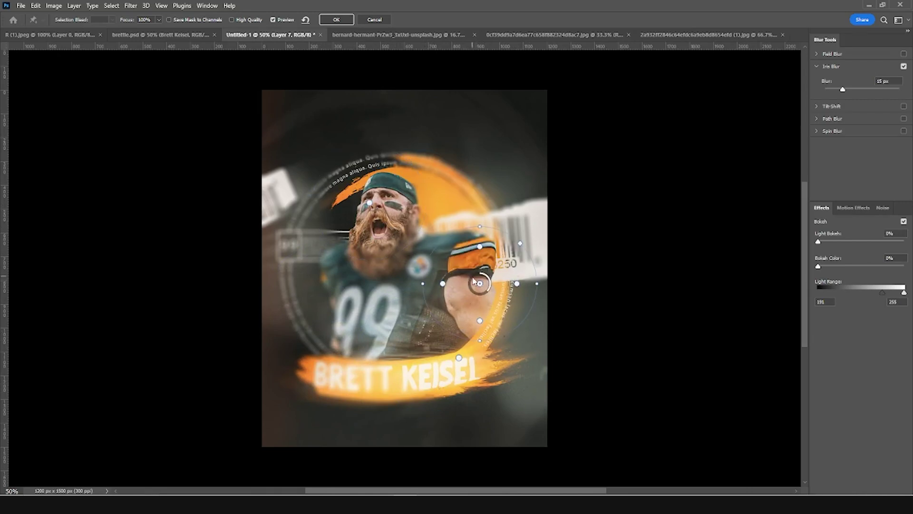
pyautogui.click(369, 300)
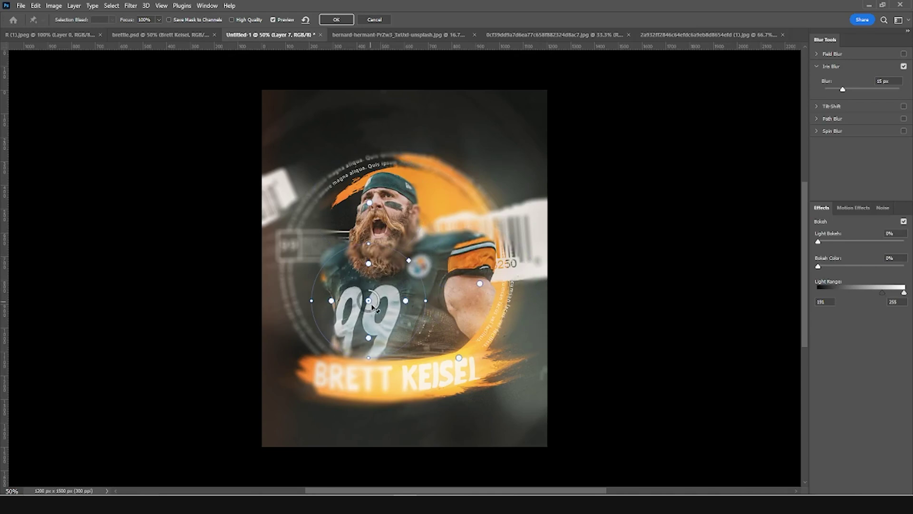
pyautogui.moveTo(378, 312); pyautogui.dragTo(385, 309)
pyautogui.click(384, 174)
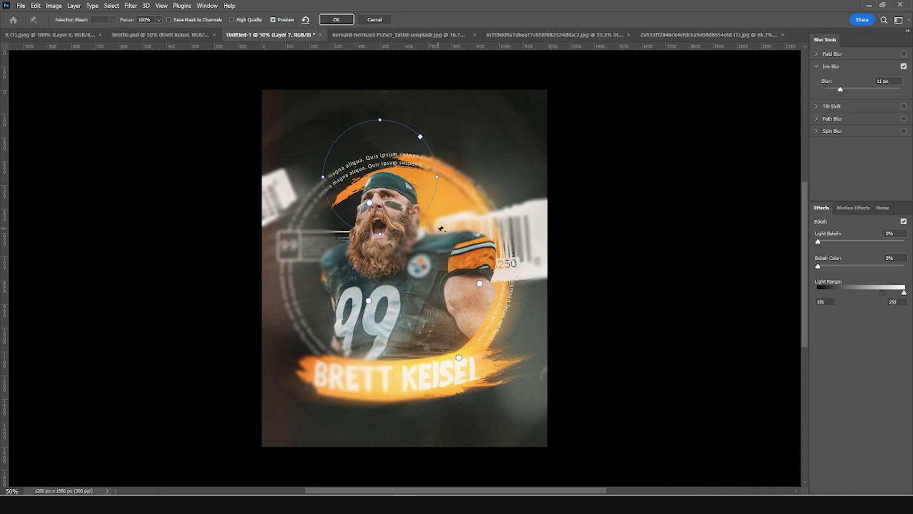
pyautogui.click(475, 182)
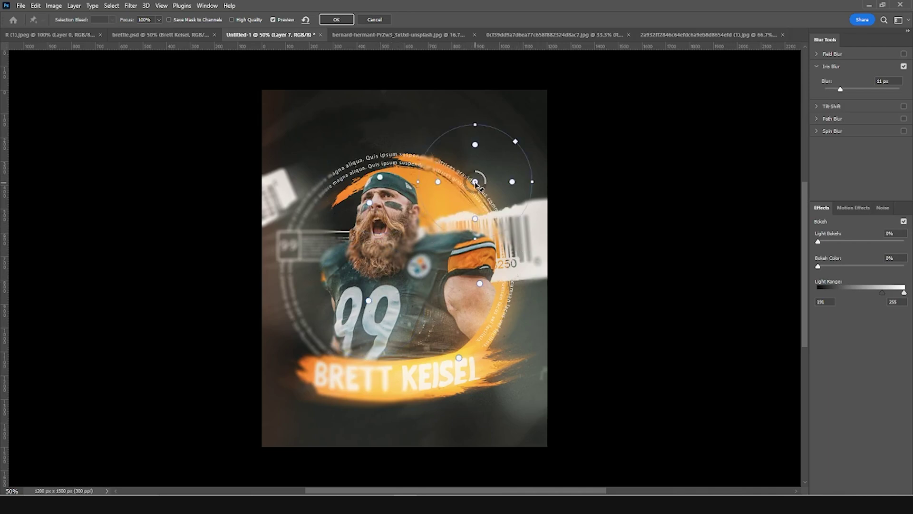
pyautogui.click(354, 386)
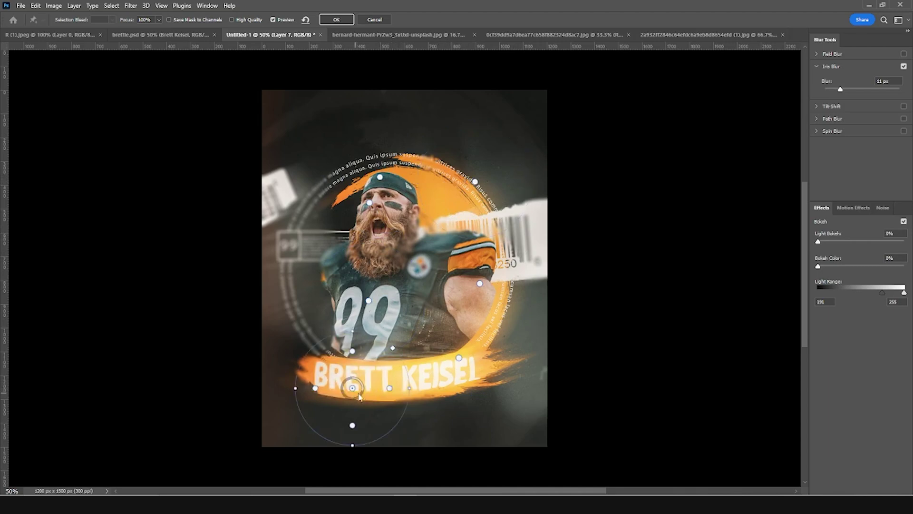
# Step: Move the focus pins onto the shoulder and upper jersey, reduce the blur to 2 px and apply the Iris Blur
pyautogui.click(459, 358)
pyautogui.moveTo(468, 363)
pyautogui.mouseDown()
pyautogui.moveTo(463, 374)
pyautogui.moveTo(477, 360)
pyautogui.mouseUp()
pyautogui.moveTo(475, 183); pyautogui.dragTo(449, 255)
pyautogui.moveTo(369, 301); pyautogui.dragTo(363, 267)
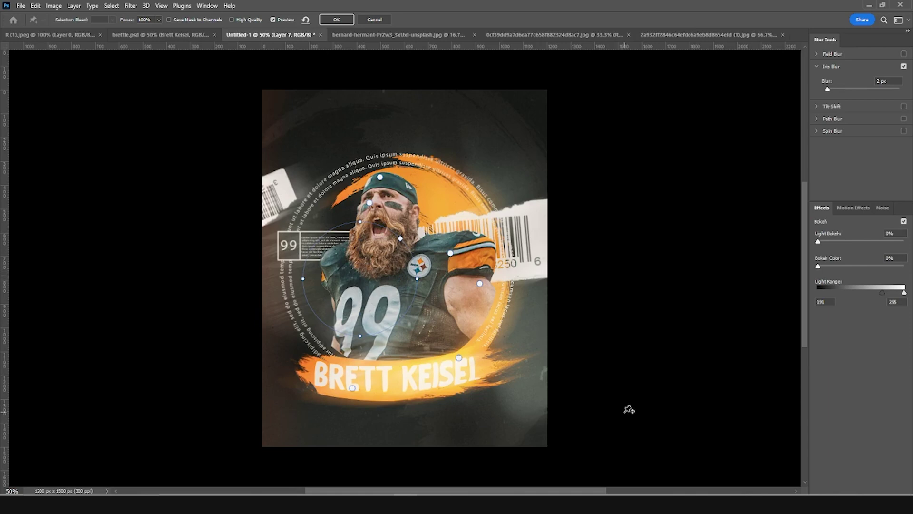
pyautogui.click(343, 20)
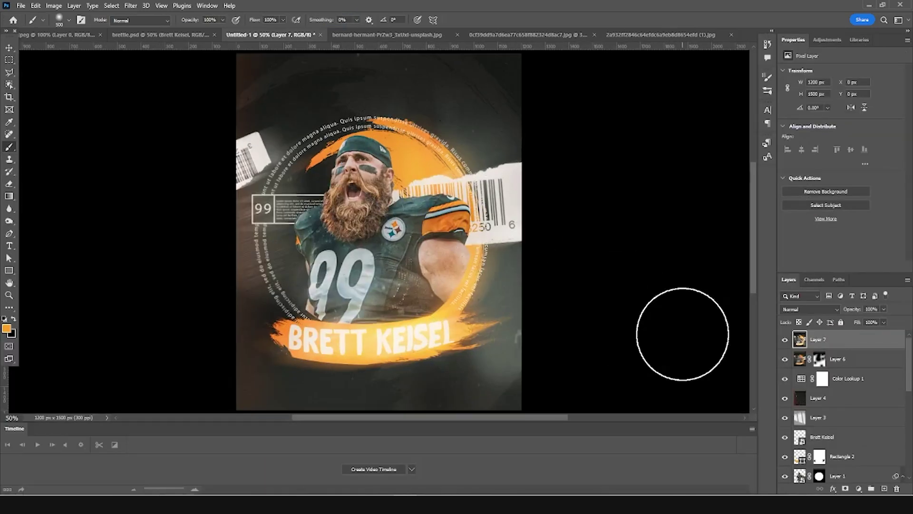
# Step: Add the centred two-line text "WIndystudio Photoshop Tutorial" near the poster's top and adjust its font size
pyautogui.hotkey('ctrl', '-')
pyautogui.hotkey('ctrl', '+')
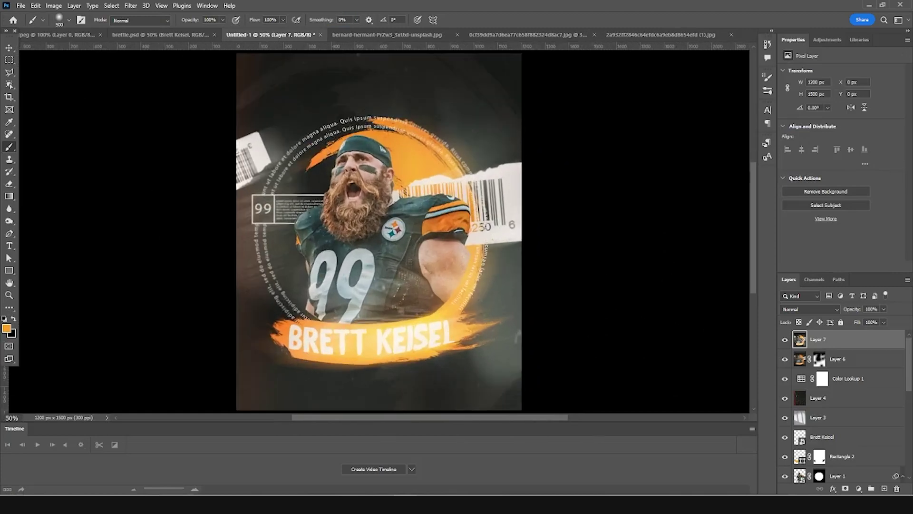
pyautogui.click(9, 245)
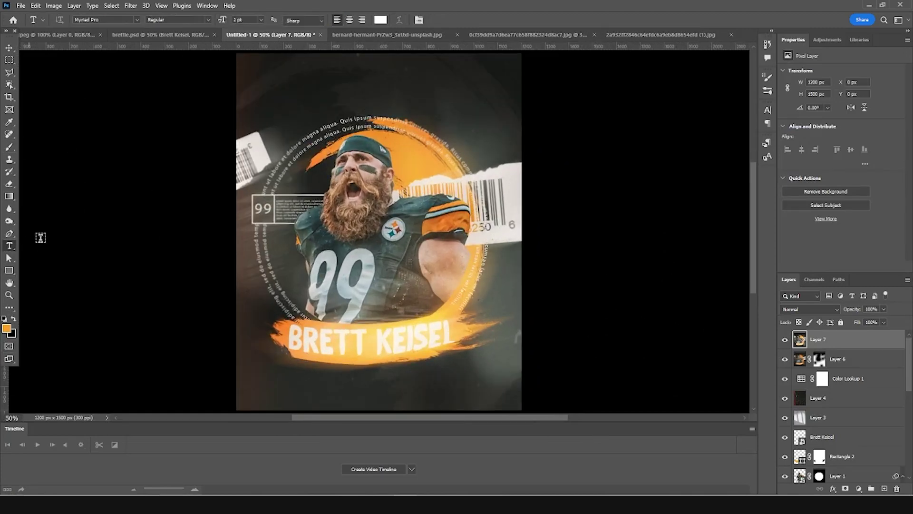
pyautogui.click(374, 88)
pyautogui.write('WIndystudio Photoshop Tutorial')
pyautogui.hotkey('ctrl', 'a')
pyautogui.click(799, 187)
pyautogui.click(786, 122)
pyautogui.press('Up')
pyautogui.press('Up')
pyautogui.press('Up')
pyautogui.press('Up')
# Step: Adjust the font size of the second line, "Photoshop Tutorial", and set its tracking to 300
pyautogui.moveTo(402, 93); pyautogui.dragTo(340, 93)
pyautogui.click(786, 122)
pyautogui.press('Up')
pyautogui.press('Up')
pyautogui.press('Up')
pyautogui.press('Up')
pyautogui.press('Down')
pyautogui.press('Down')
pyautogui.press('Down')
pyautogui.click(838, 133)
pyautogui.write('300')
# Step: Change the font of the whole two-line title text to Poppins
pyautogui.doubleClick(802, 342)
pyautogui.click(870, 97)
pyautogui.moveTo(911, 246); pyautogui.dragTo(909, 119)
pyautogui.click(838, 125)
pyautogui.hotkey('ctrl', 'Return')
# Step: Nudge the title text upward and reposition it with Free Transform, centred near the poster's top edge
pyautogui.press('v')
pyautogui.hotkey('shift', 'Up')
pyautogui.hotkey('shift', 'Up')
pyautogui.hotkey('shift', 'Up')
pyautogui.hotkey('shift', 'Up')
pyautogui.hotkey('shift', 'Up')
pyautogui.hotkey('shift', 'Up')
pyautogui.hotkey('ctrl', 't')
pyautogui.moveTo(423, 86); pyautogui.dragTo(376, 78)
pyautogui.press('Return')
# Step: Recolour all of the title text to a pale orange and finish editing it
pyautogui.doubleClick(802, 340)
pyautogui.click(860, 144)
pyautogui.click(428, 159)
pyautogui.moveTo(652, 242); pyautogui.dragTo(609, 236)
pyautogui.click(771, 237)
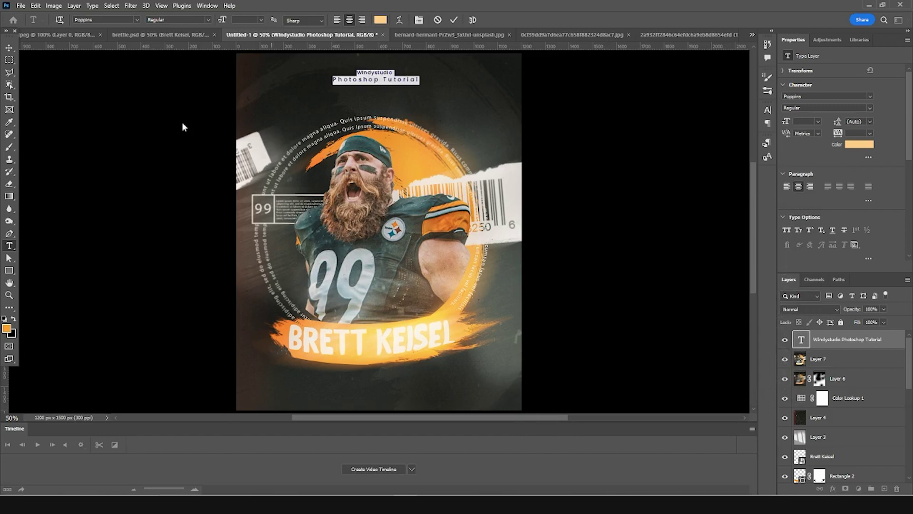
pyautogui.click(10, 47)
pyautogui.keyDown('ctrl'); pyautogui.click(493, 299); pyautogui.keyUp('ctrl')
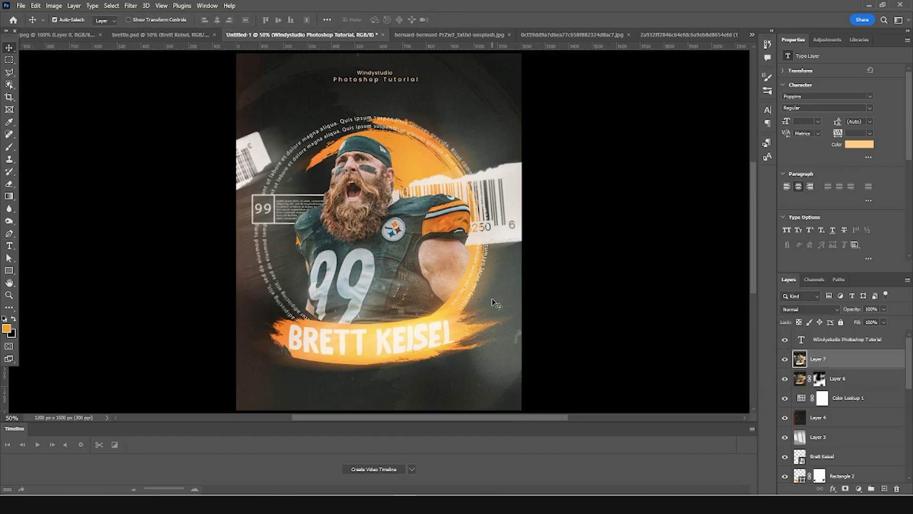
pyautogui.hotkey('ctrl', '-')
pyautogui.hotkey('ctrl', '+')
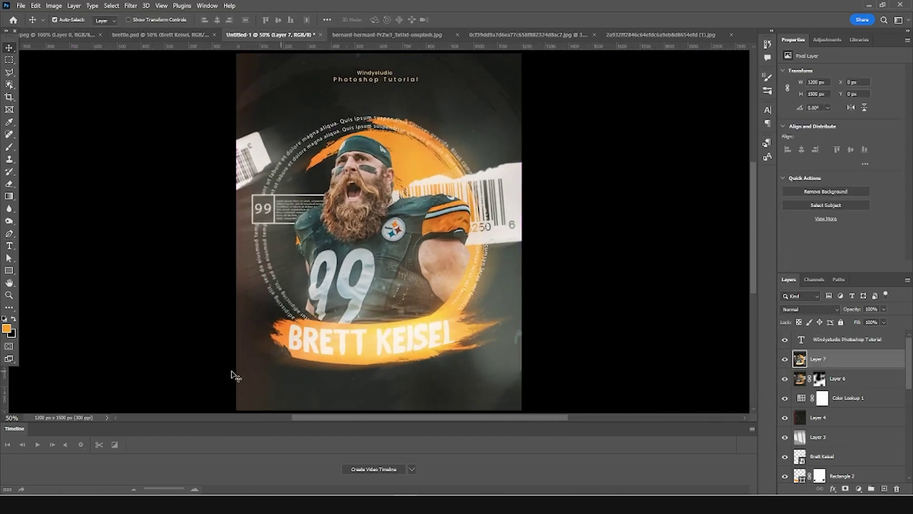
pyautogui.scroll(2, 543, 326)
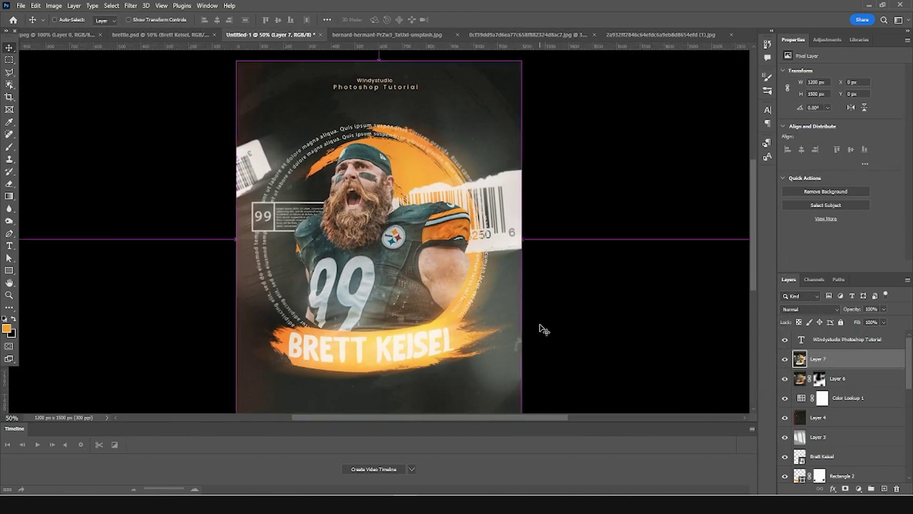
pyautogui.hotkey('ctrl', '-')
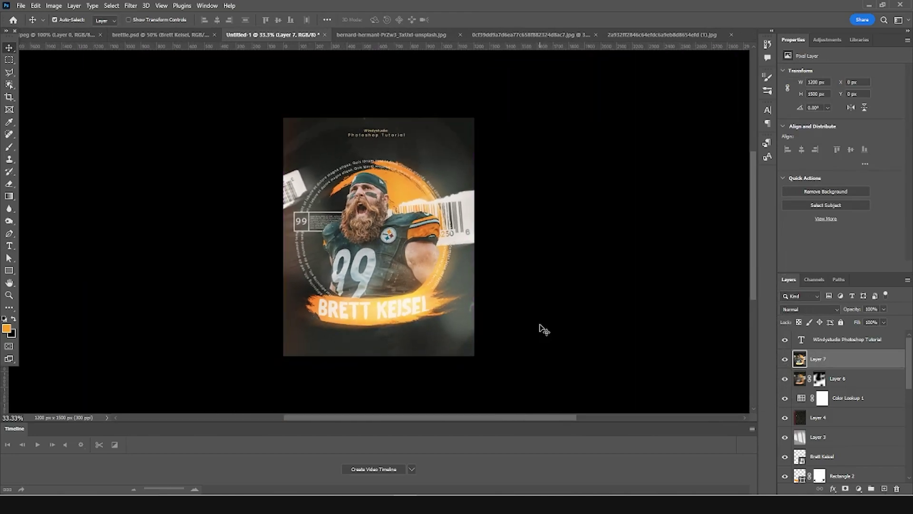